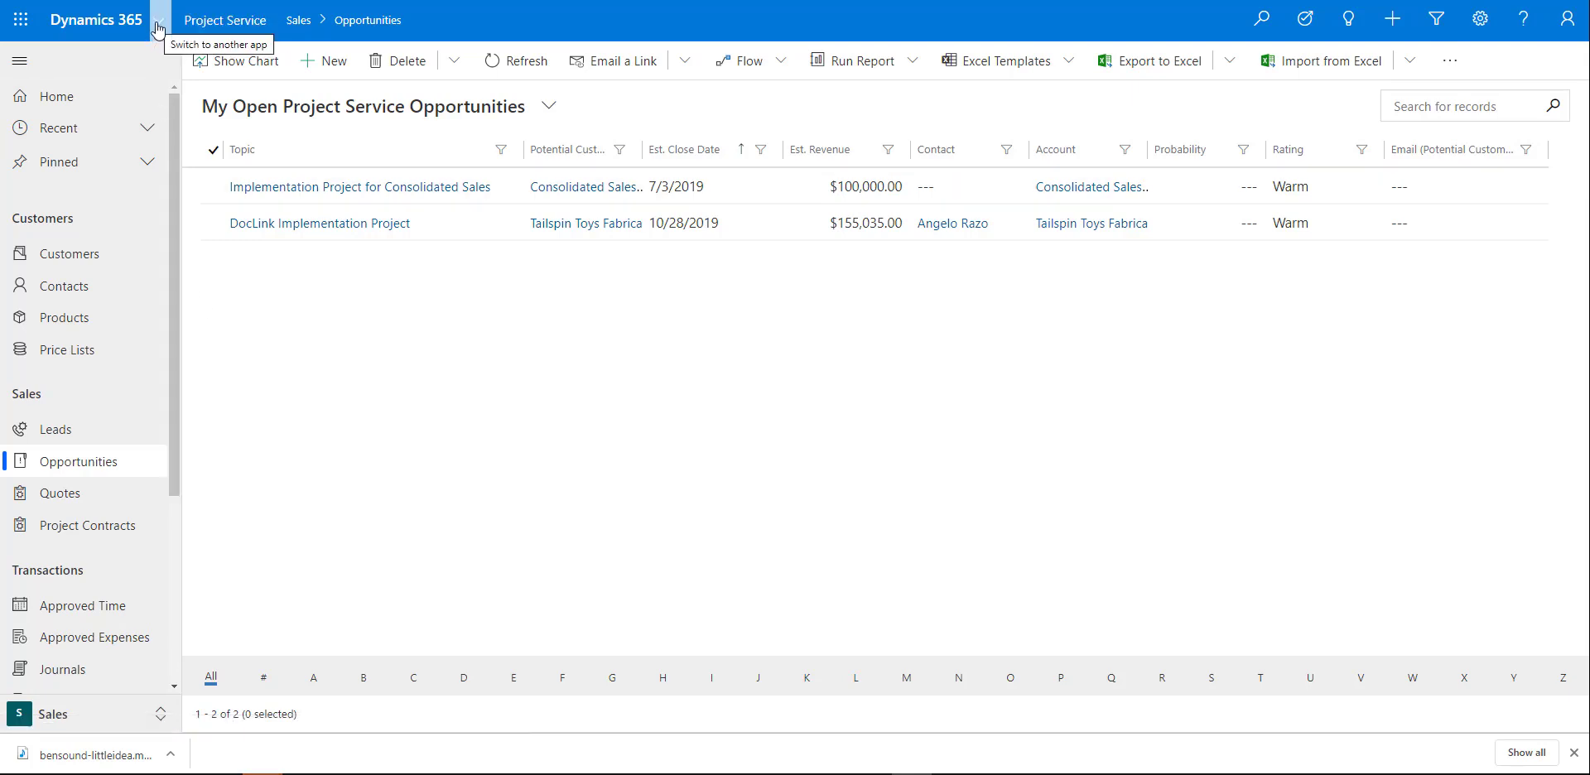
{"action": "left_click", "coordinate": [159, 30]}
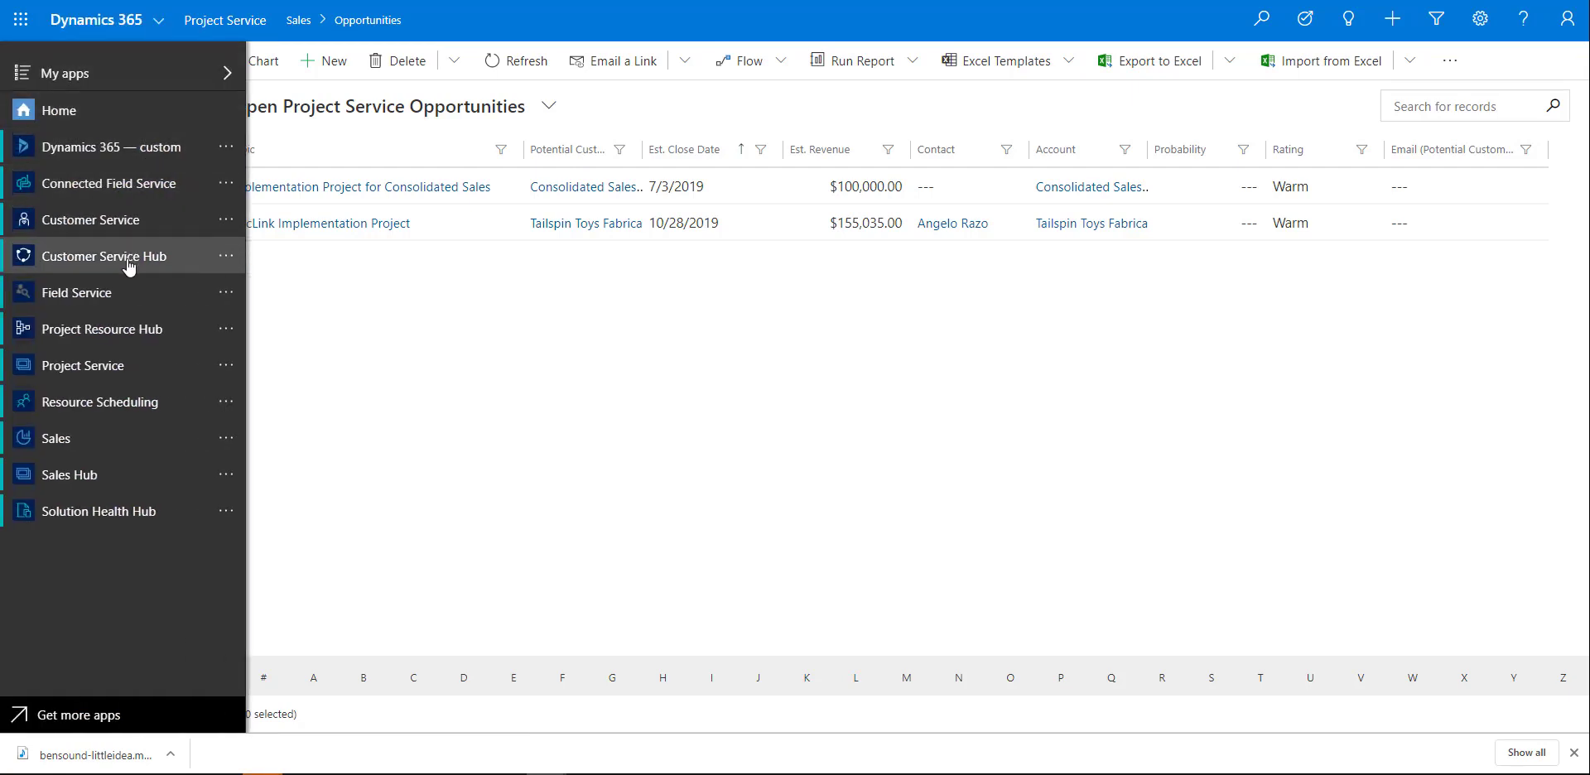
{"action": "left_click", "coordinate": [437, 361]}
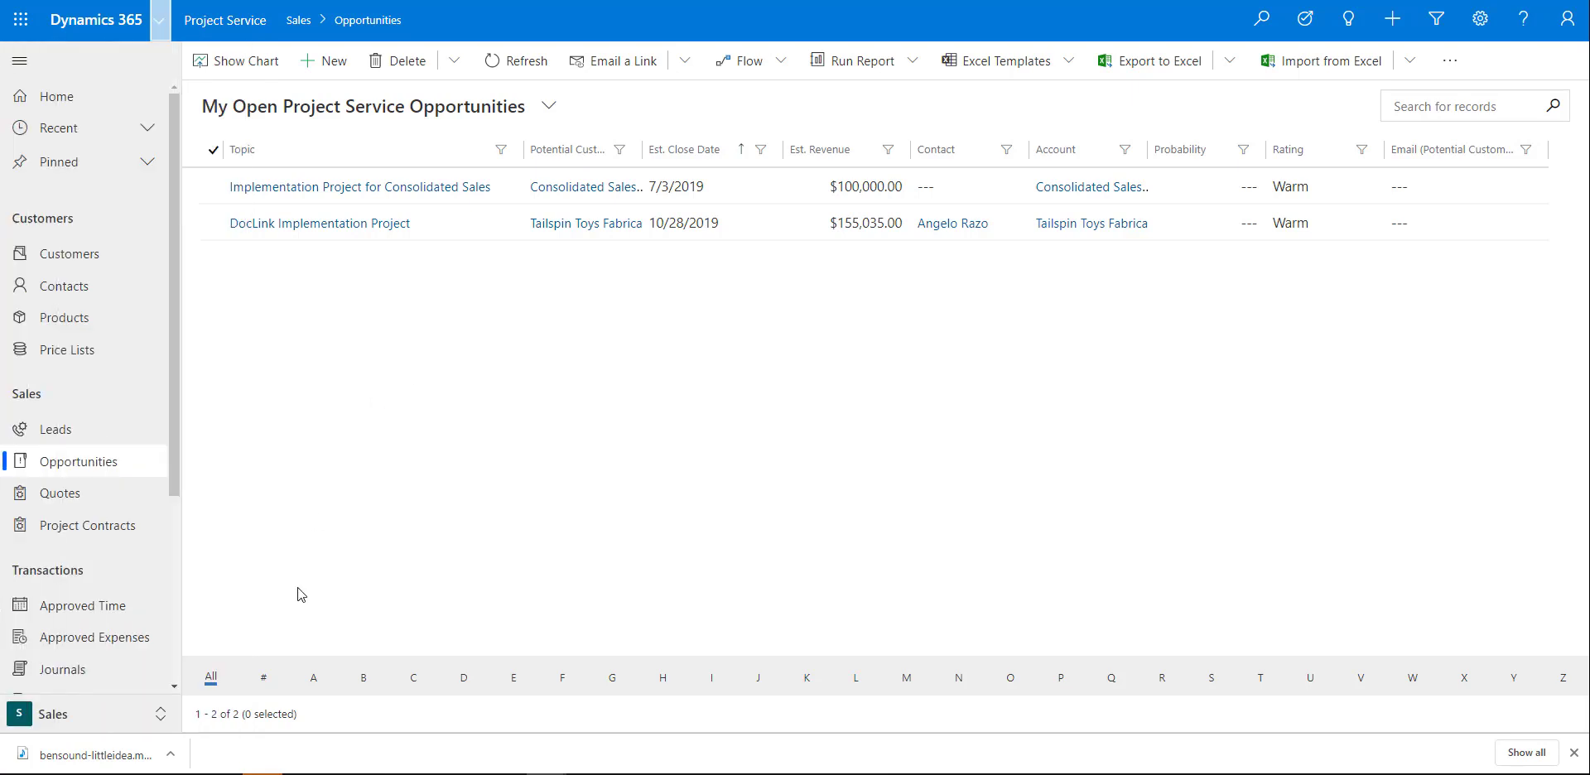
{"action": "left_click", "coordinate": [162, 717]}
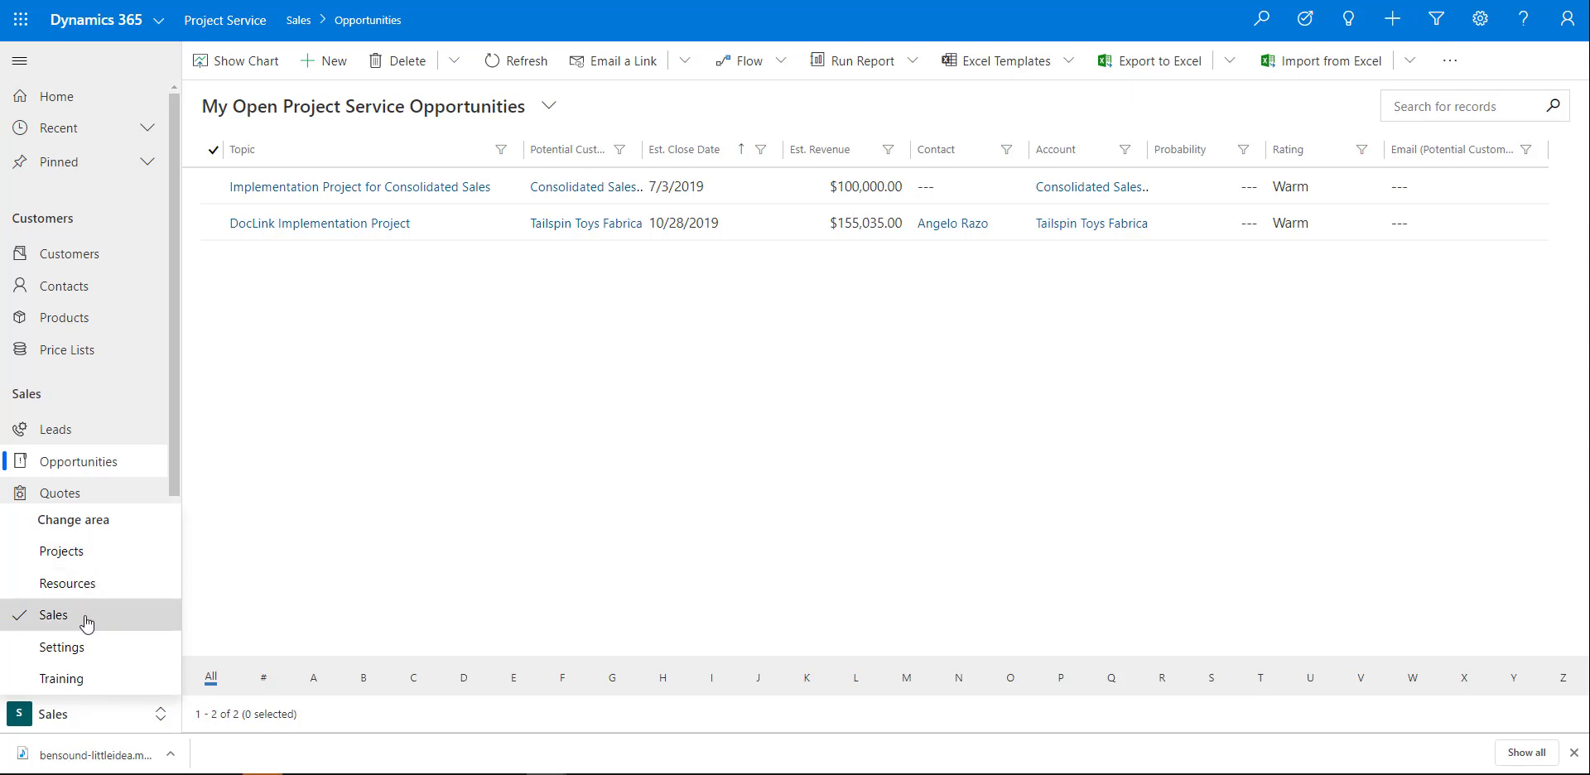
{"action": "left_click", "coordinate": [174, 407]}
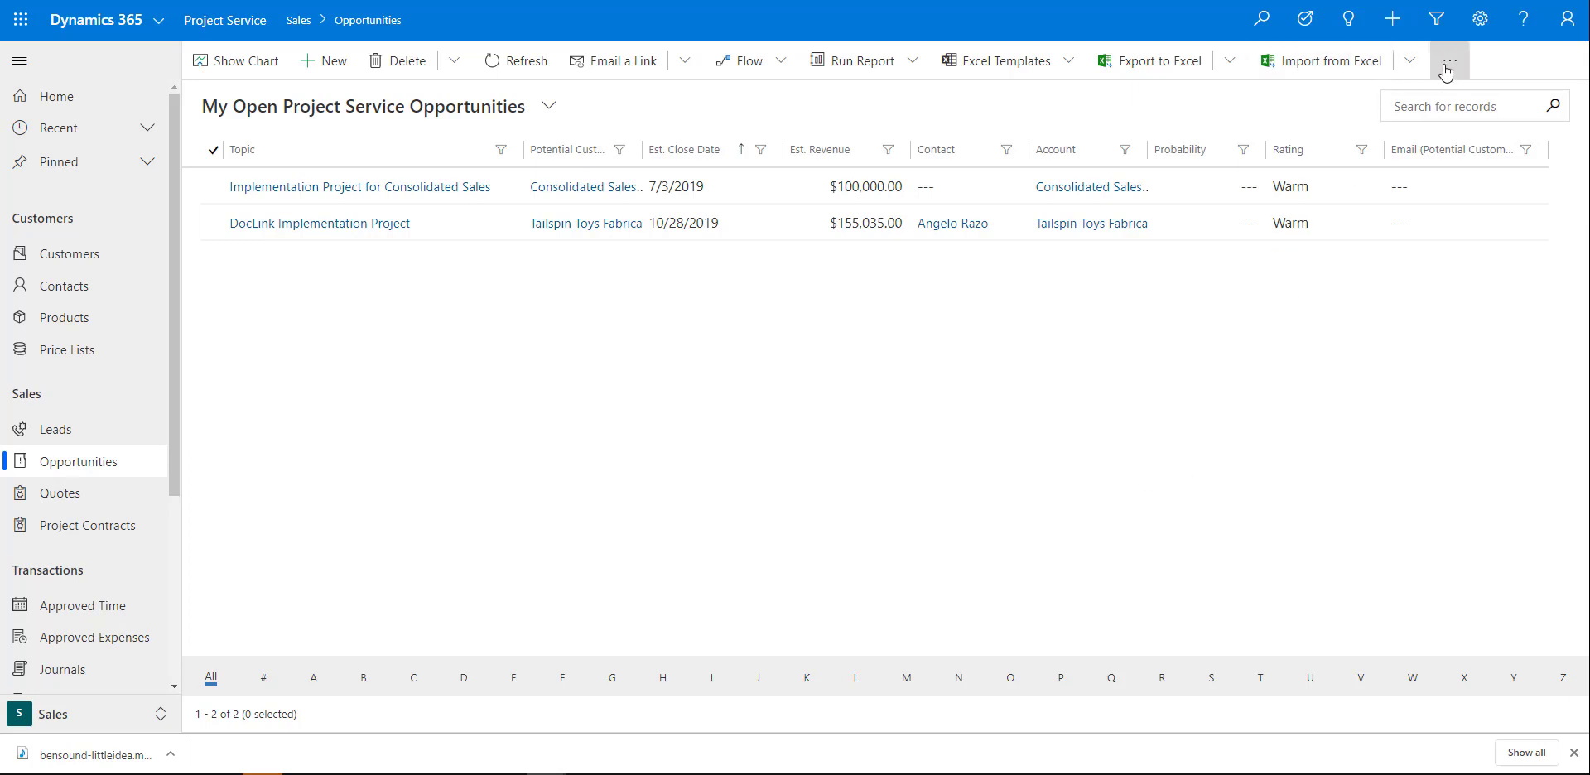
Step: Start a quick-create opportunity with the topic "Project for Adventure Works" and the order type Work based
{"action": "left_click", "coordinate": [1400, 21]}
{"action": "scroll", "coordinate": [1307, 290], "scroll_direction": "down", "scroll_amount": 3}
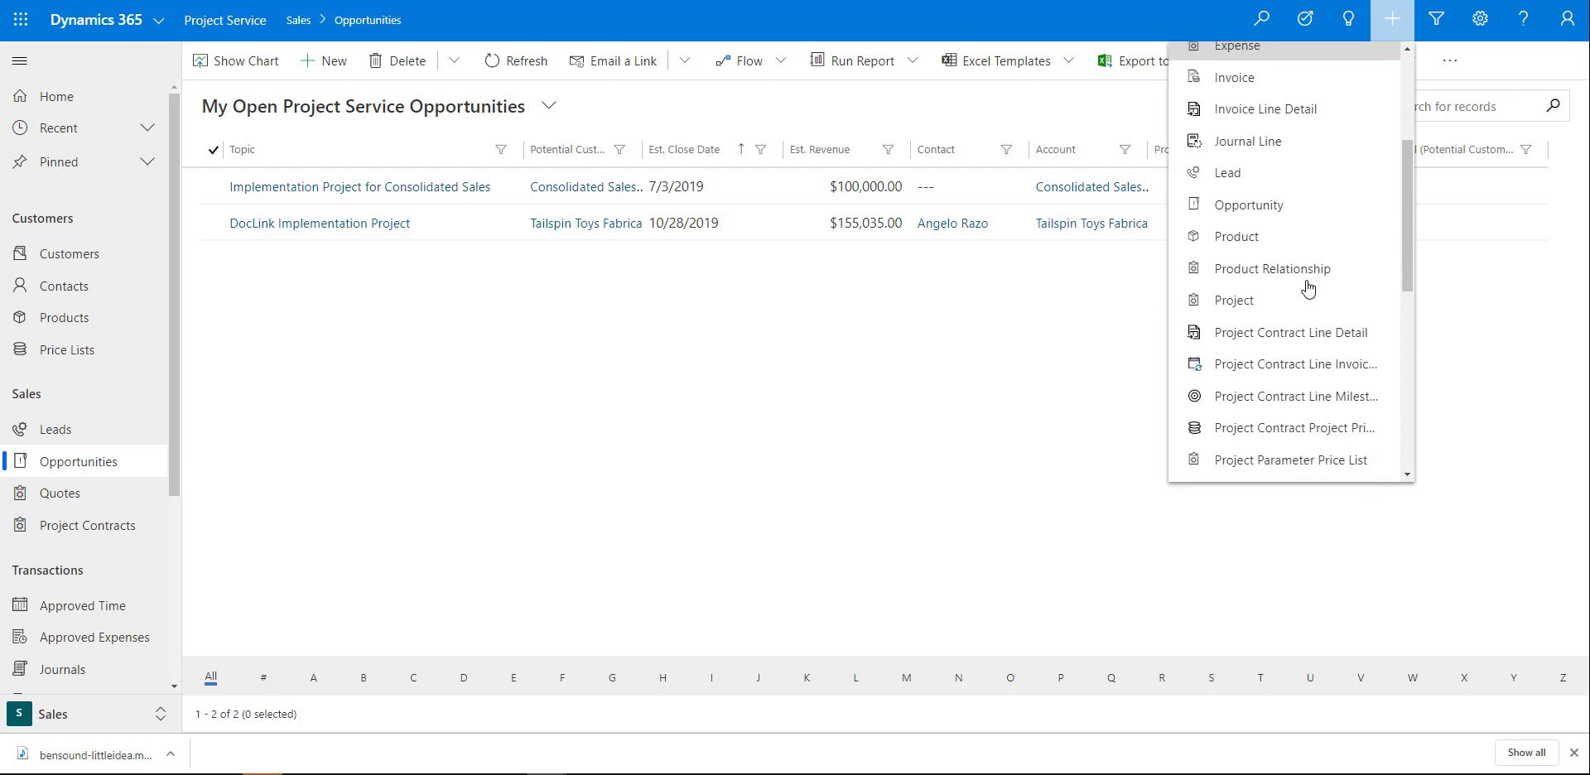
{"action": "left_click", "coordinate": [1289, 206]}
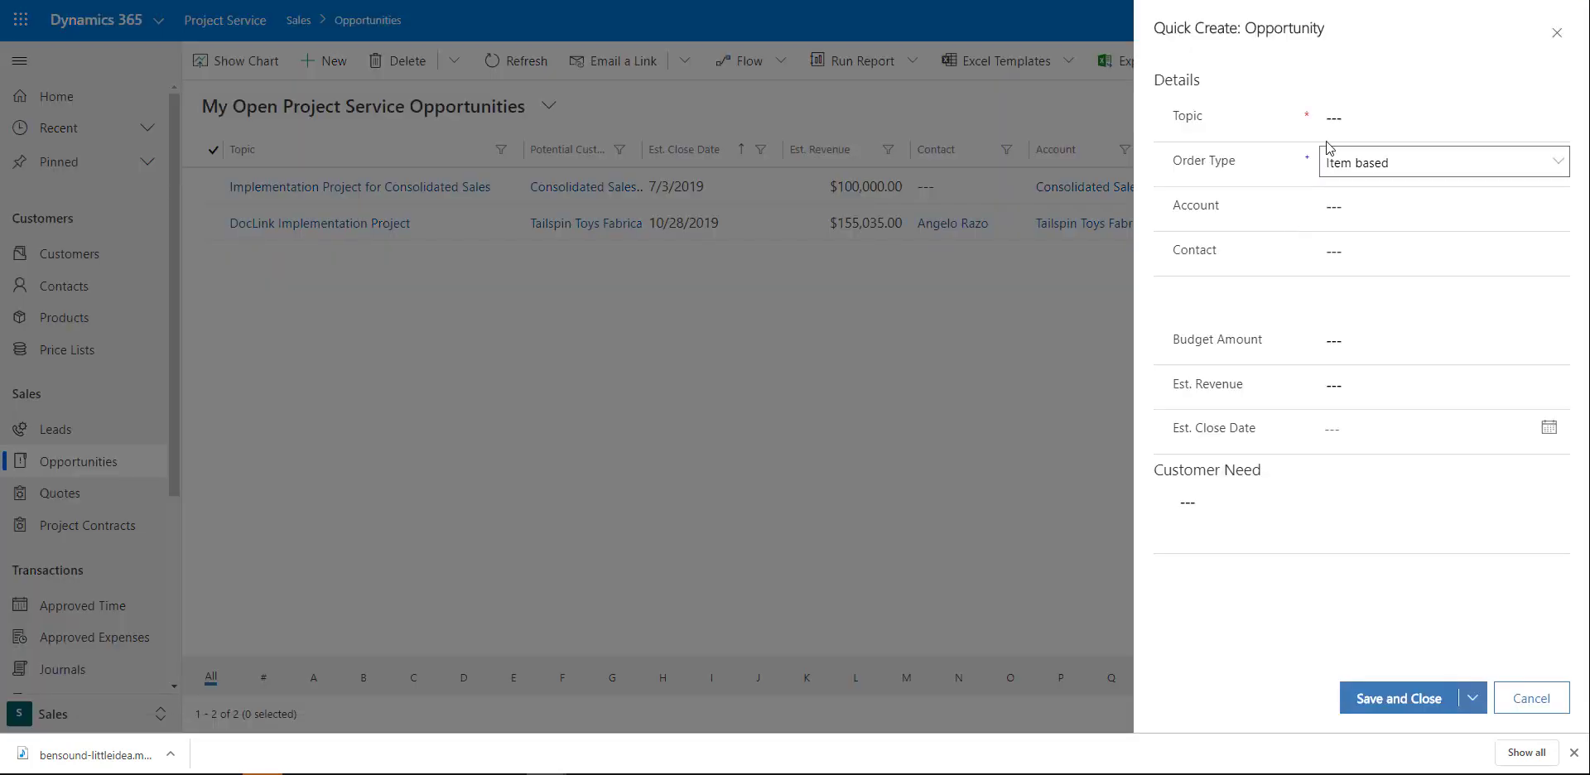
{"action": "left_click", "coordinate": [1334, 121]}
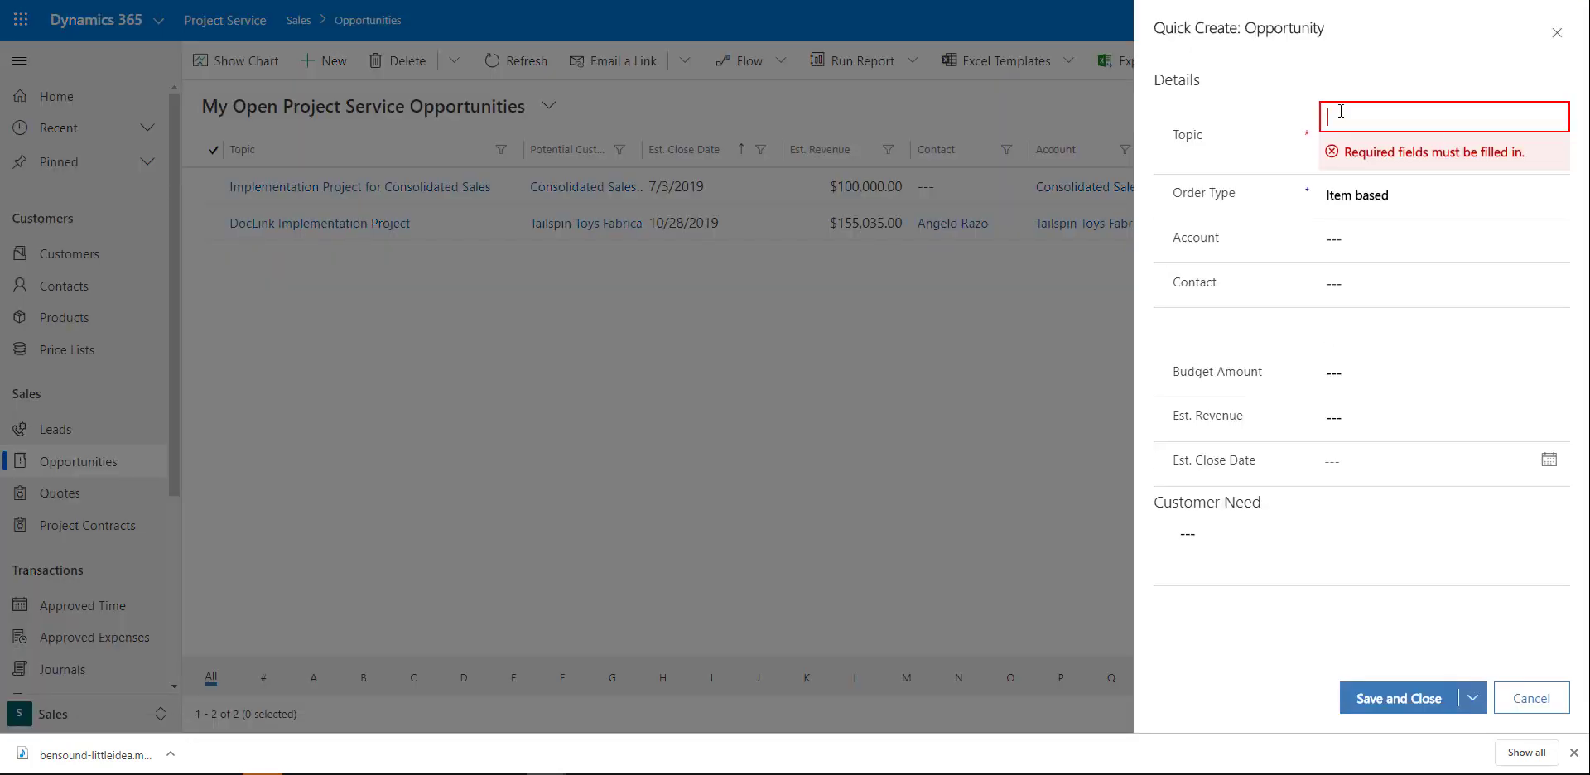
{"action": "type", "text": "Project for Adventure Works"}
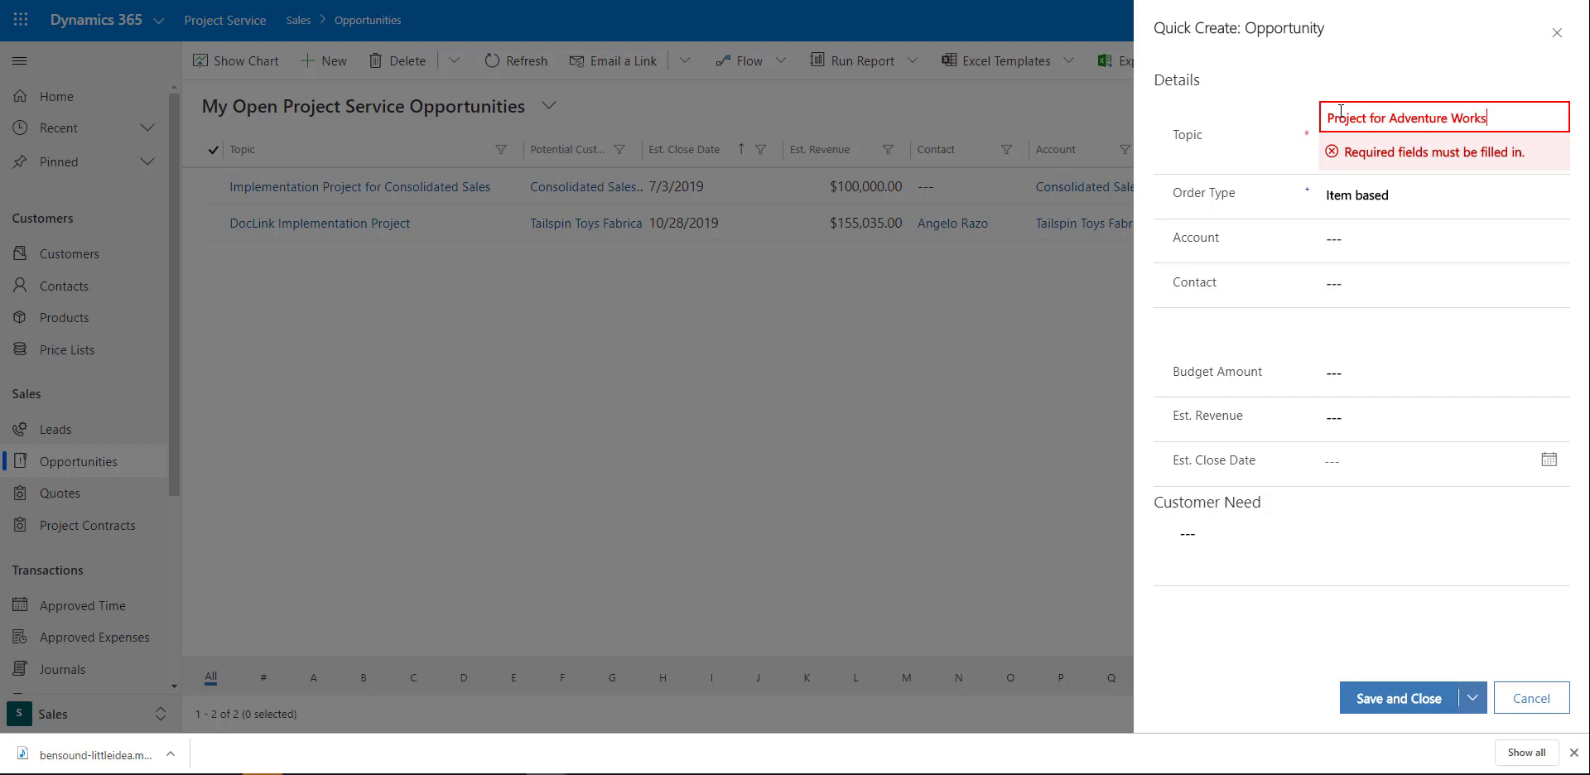
{"action": "left_click", "coordinate": [1383, 196]}
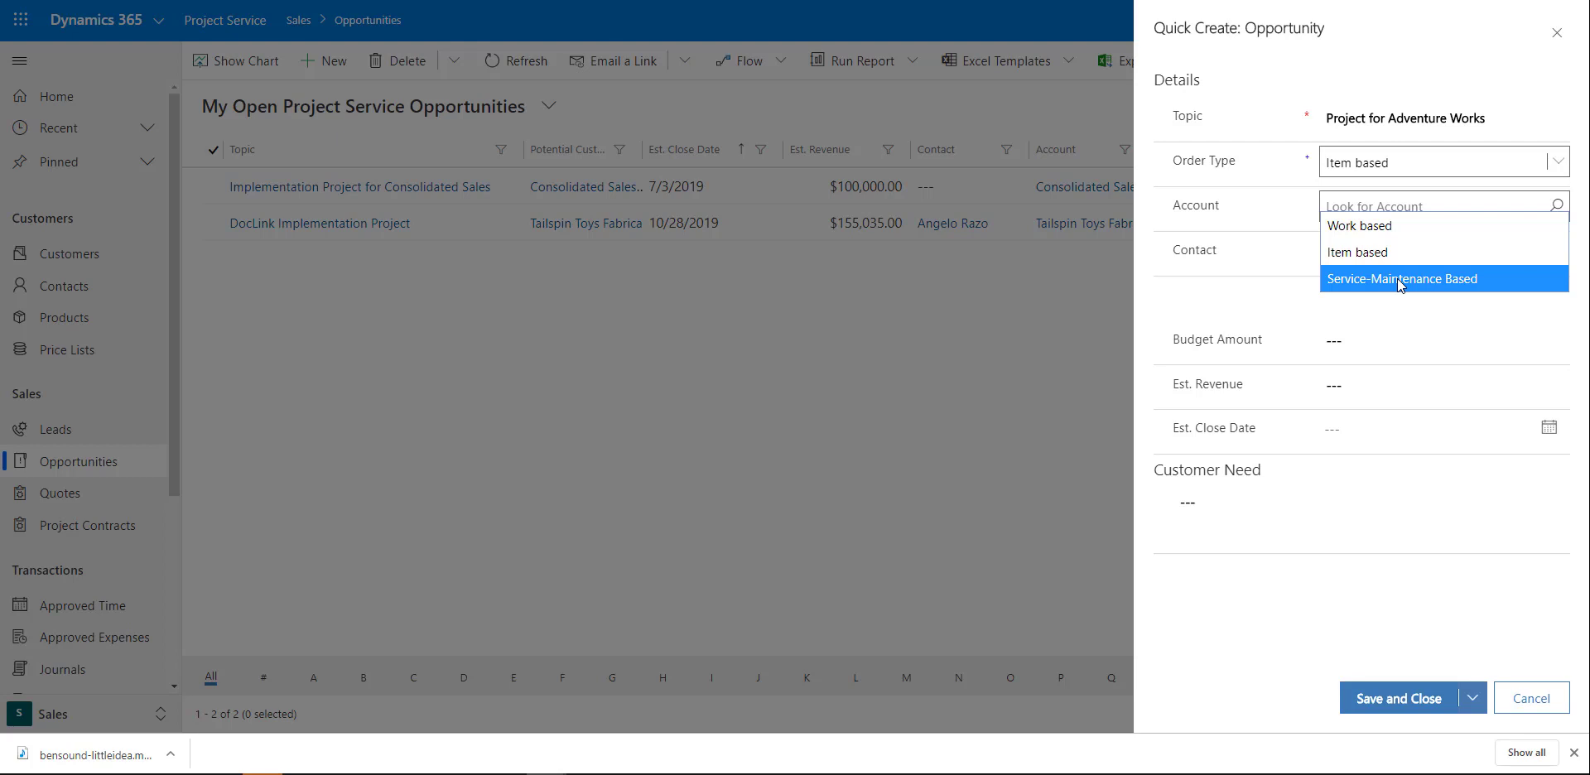
{"action": "left_click", "coordinate": [1364, 229]}
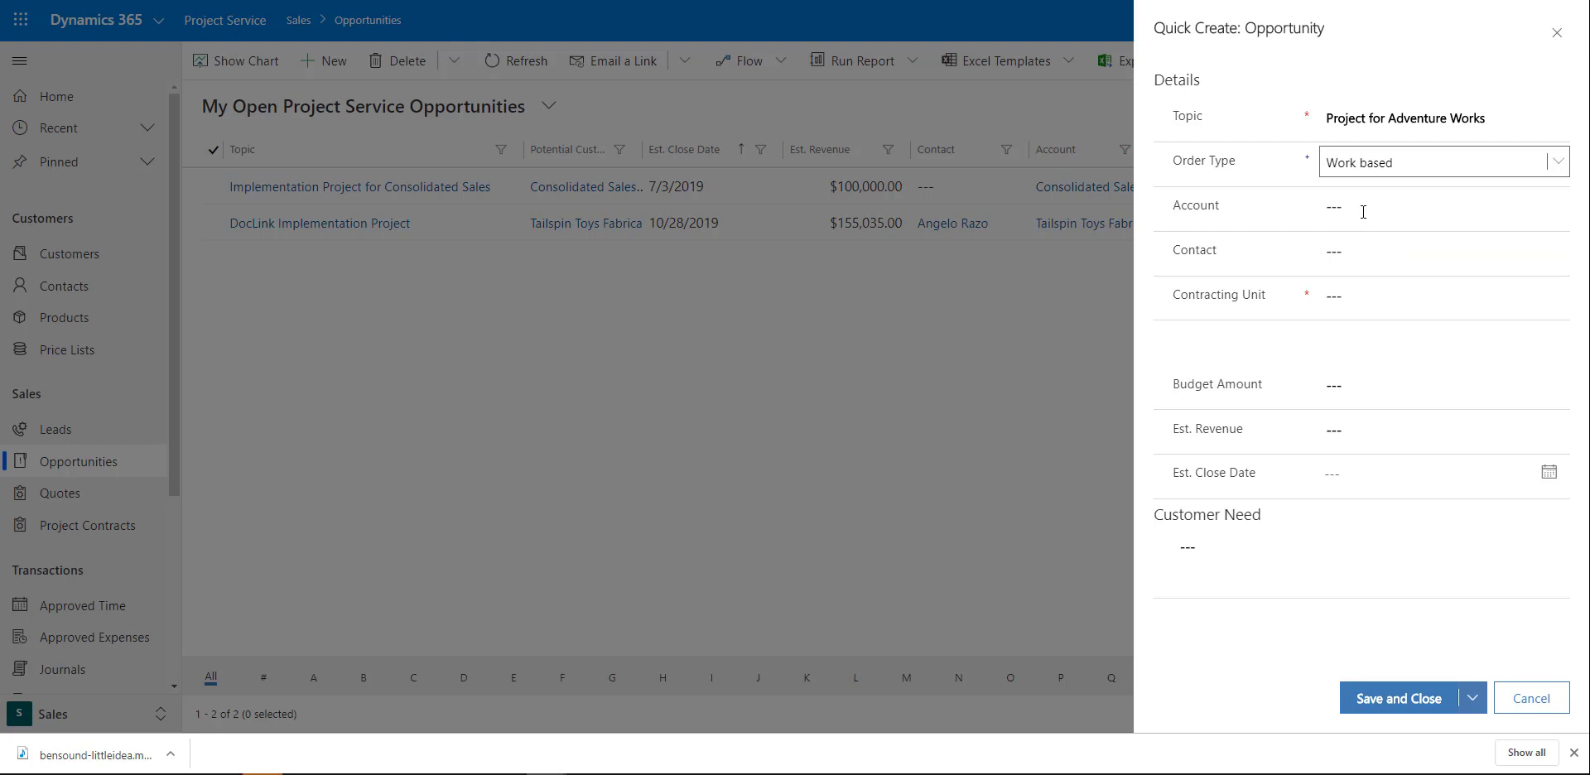
Step: Assign the Adventure Works account to the new opportunity and select that company's contact person
{"action": "left_click", "coordinate": [1510, 203]}
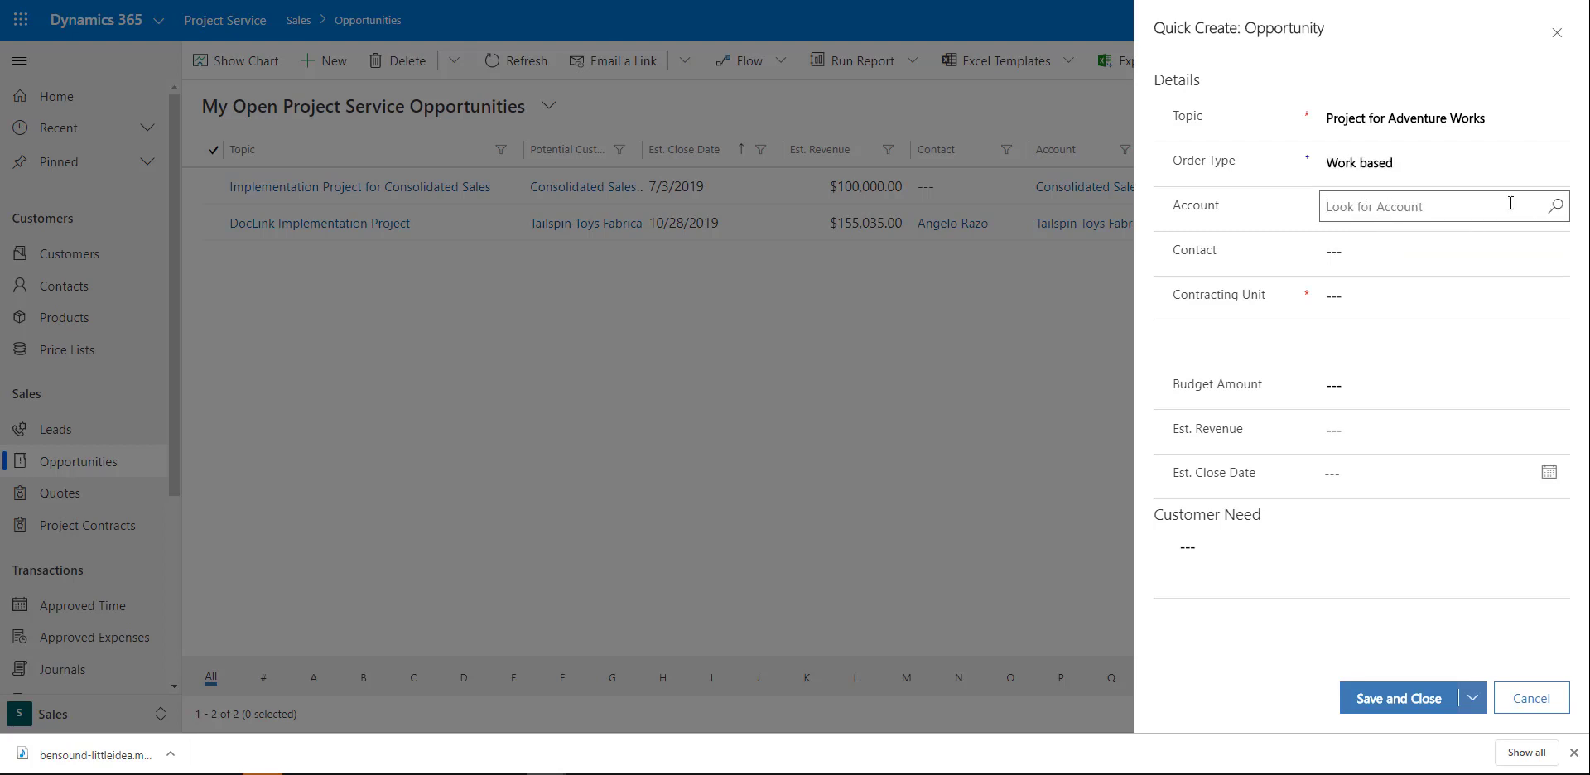
{"action": "type", "text": "adv"}
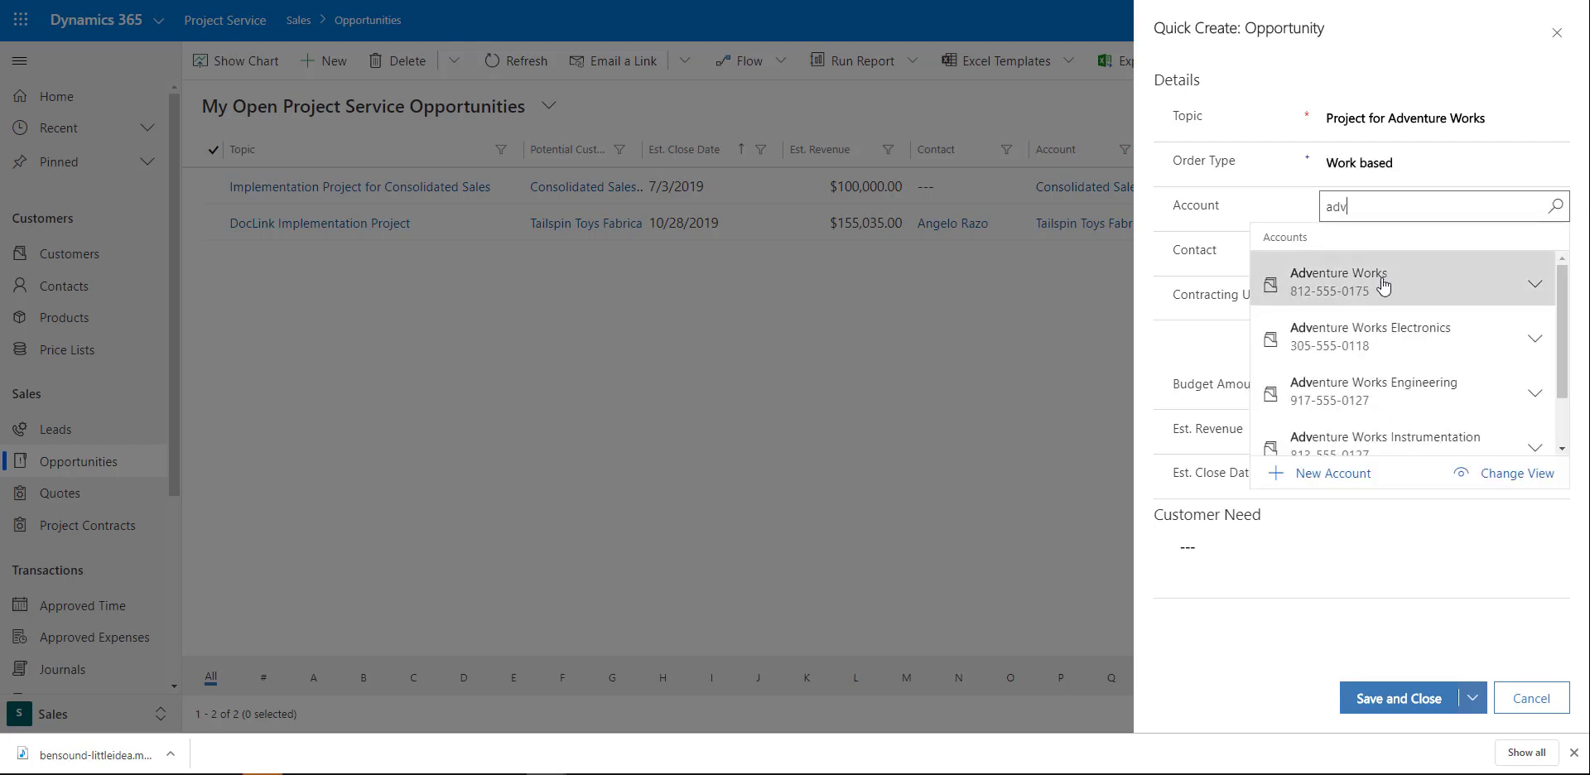
{"action": "left_click", "coordinate": [1383, 285]}
{"action": "left_click", "coordinate": [1372, 253]}
{"action": "type", "text": "ad"}
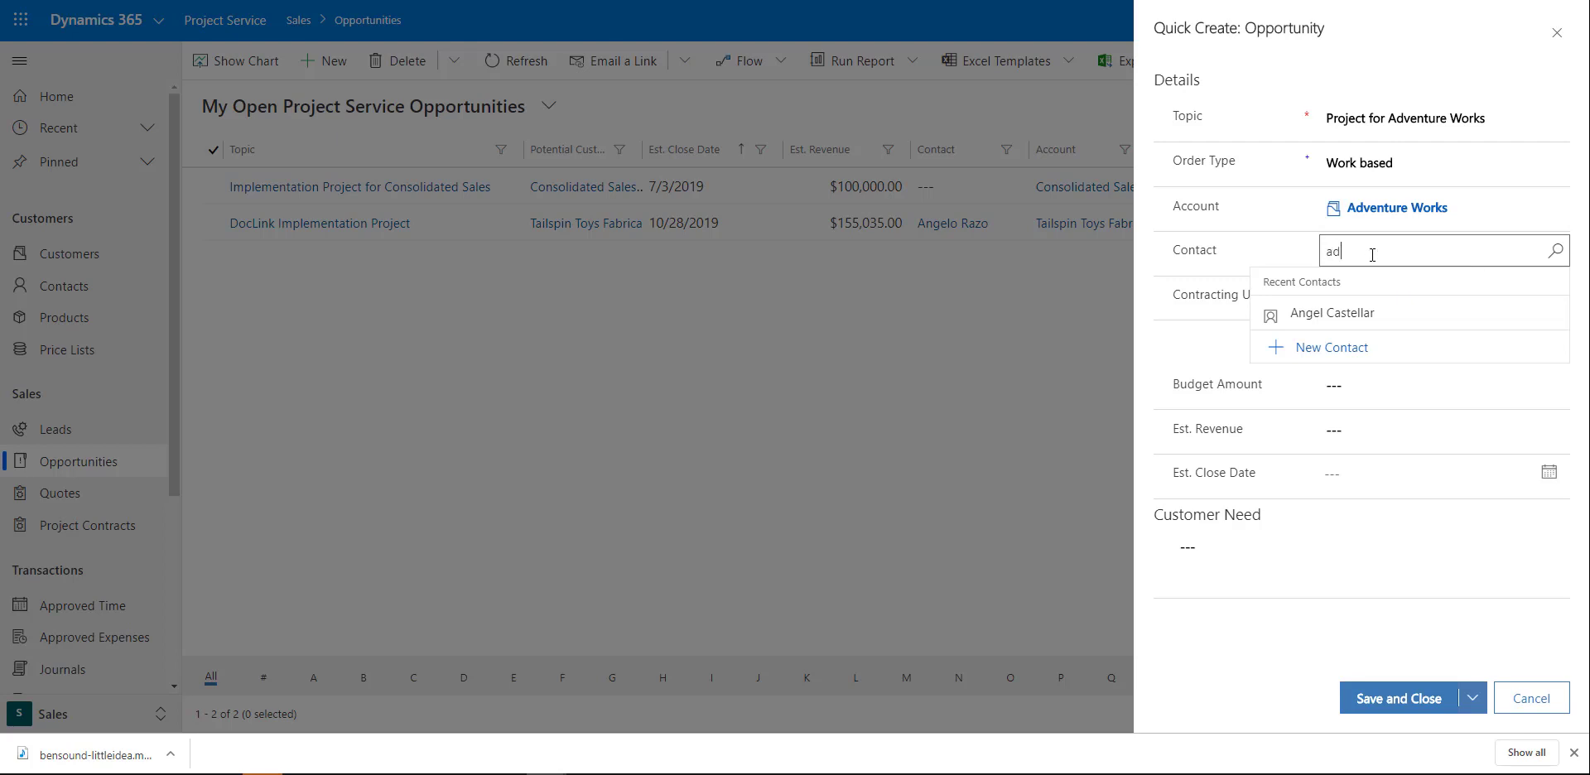
{"action": "type", "text": "ve"}
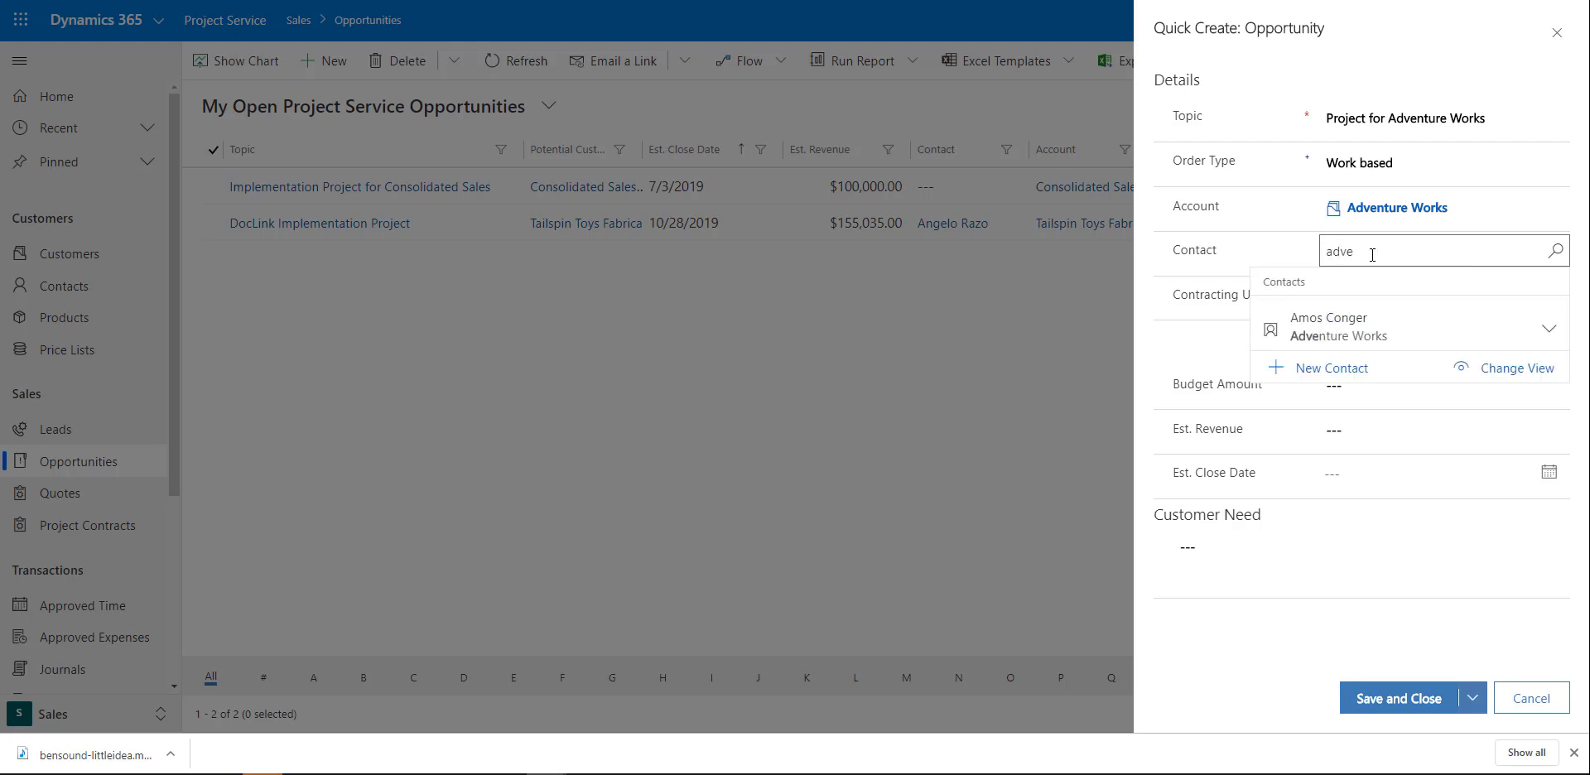
{"action": "left_click", "coordinate": [1315, 333]}
Step: Set the new opportunity's contracting unit to Fabrikam US
{"action": "left_click", "coordinate": [1359, 300]}
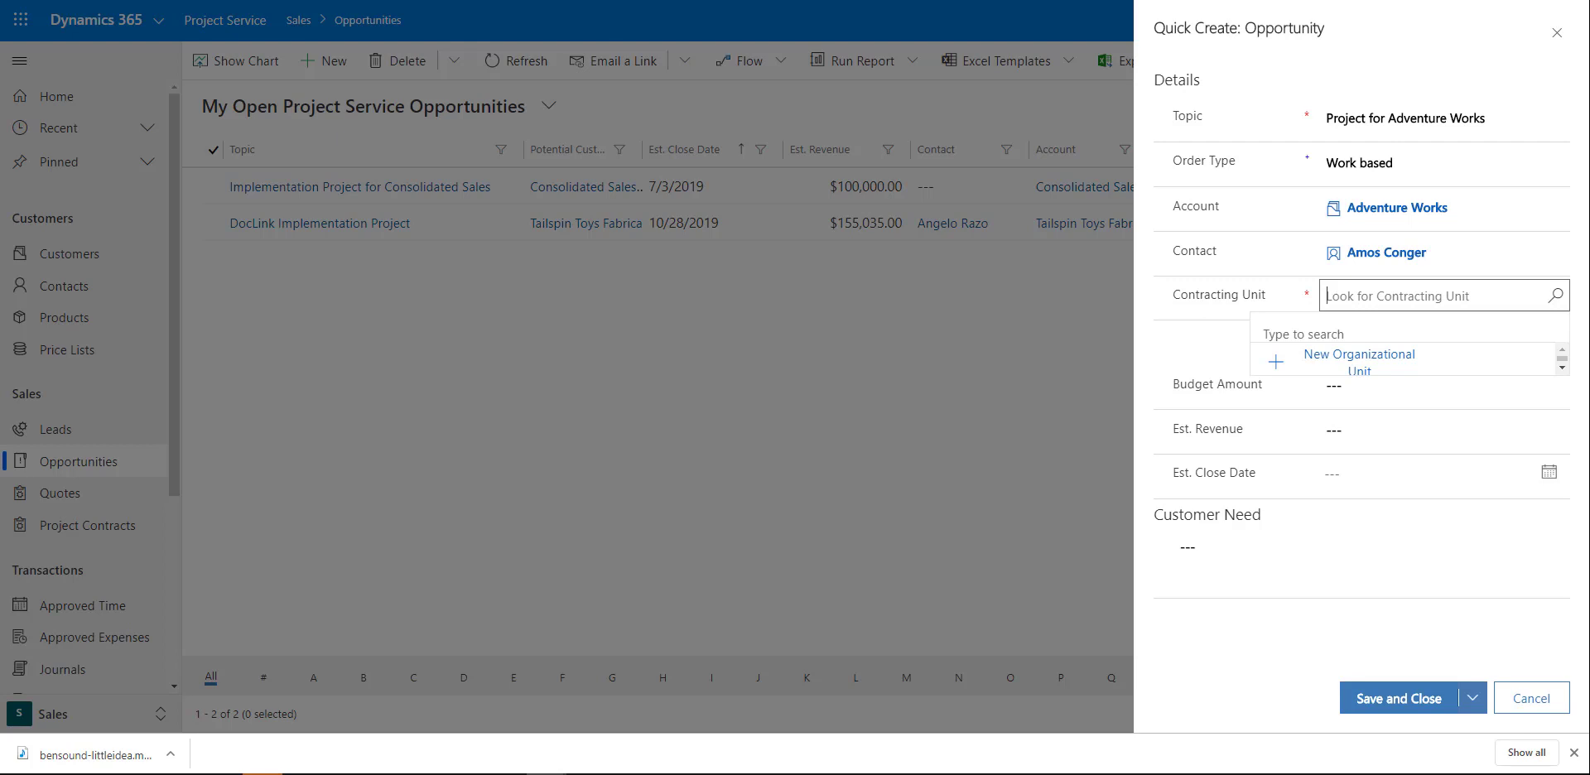
{"action": "left_click", "coordinate": [1452, 301]}
{"action": "type", "text": "fabri"}
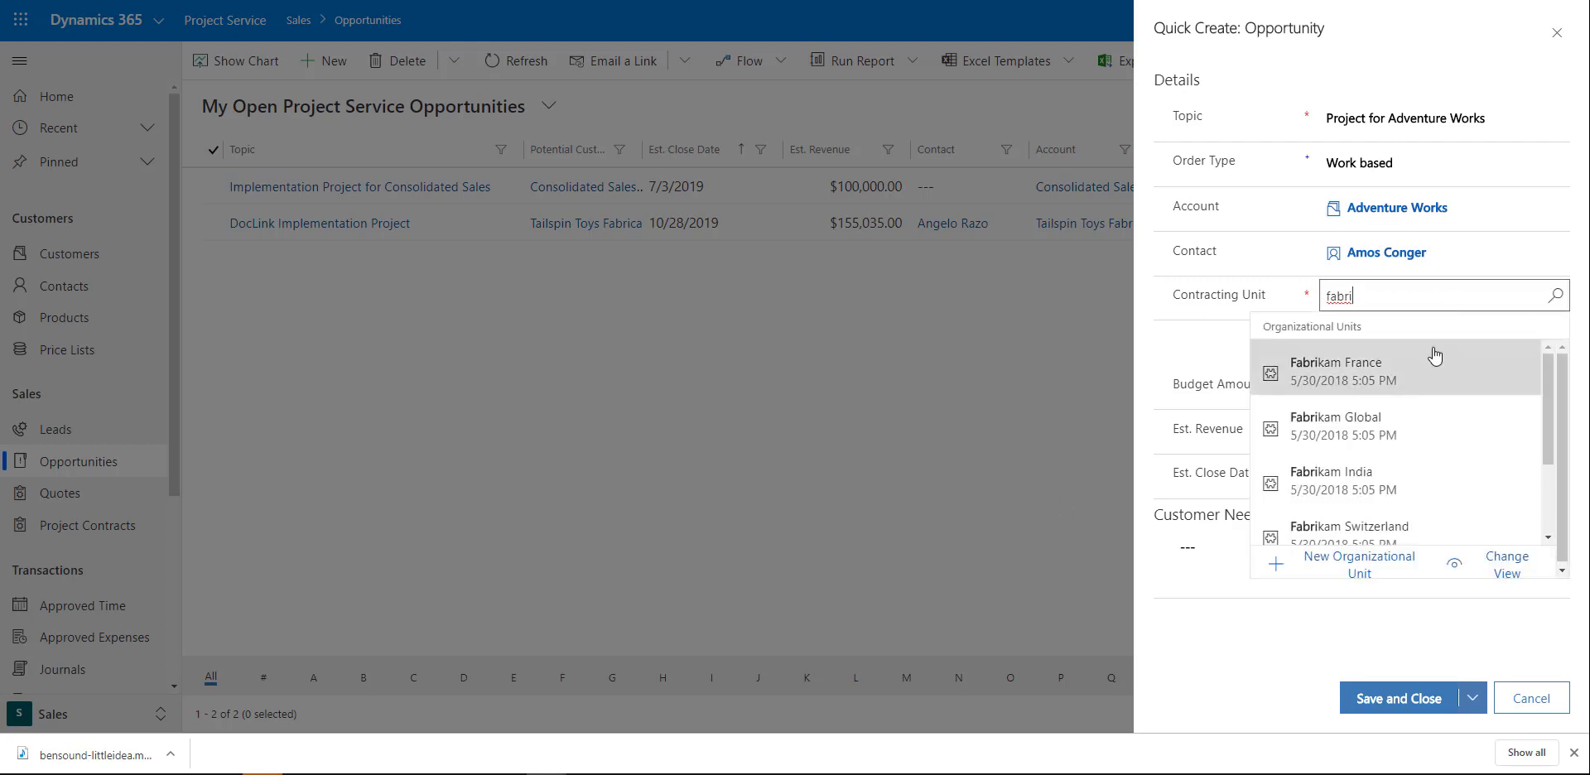
{"action": "key", "text": "BackSpace"}
{"action": "key", "text": "BackSpace"}
{"action": "key", "text": "BackSpace"}
{"action": "scroll", "coordinate": [1372, 494], "scroll_direction": "down", "scroll_amount": 3}
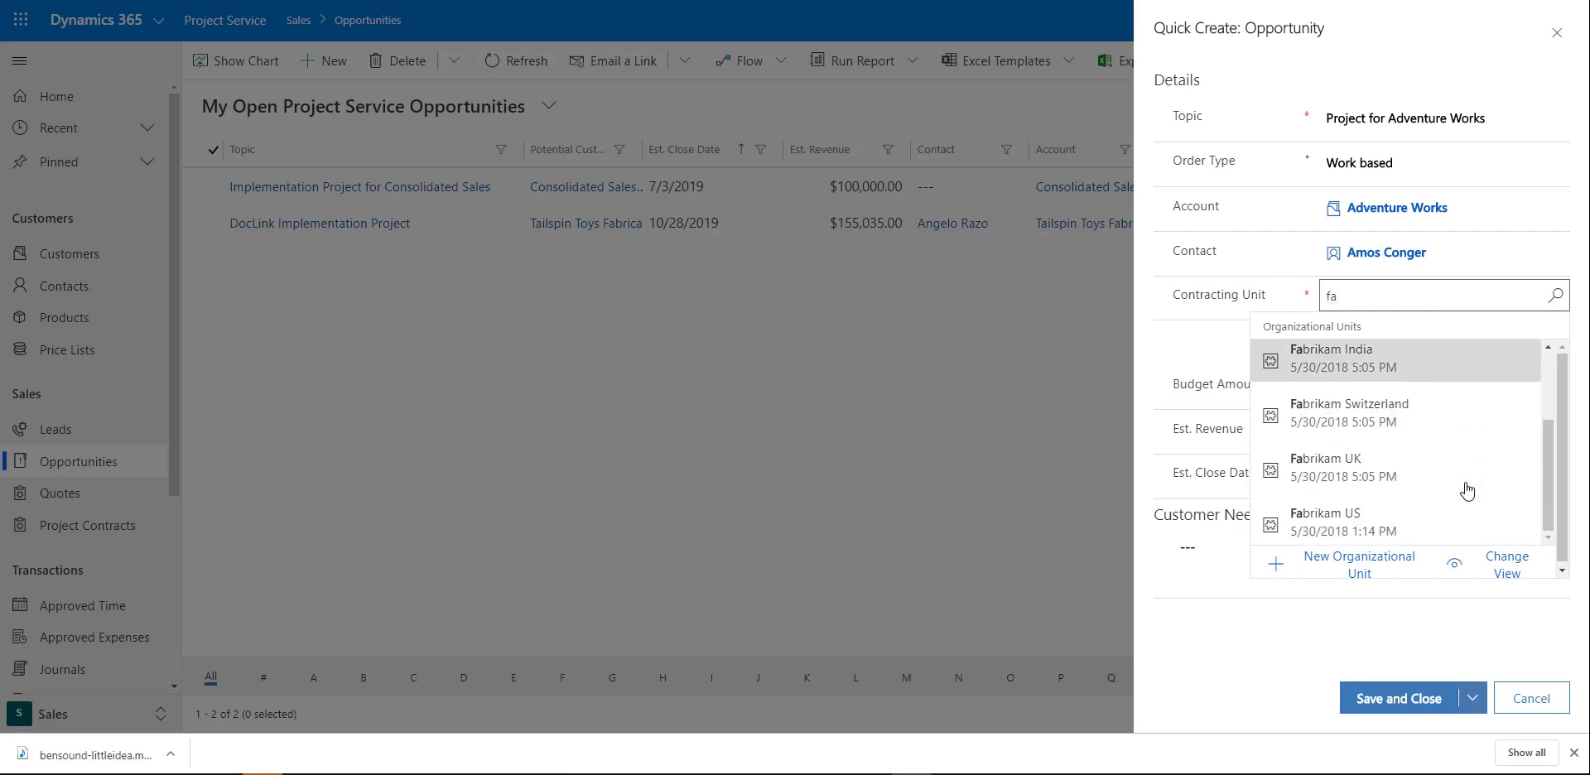
{"action": "left_click", "coordinate": [1426, 523]}
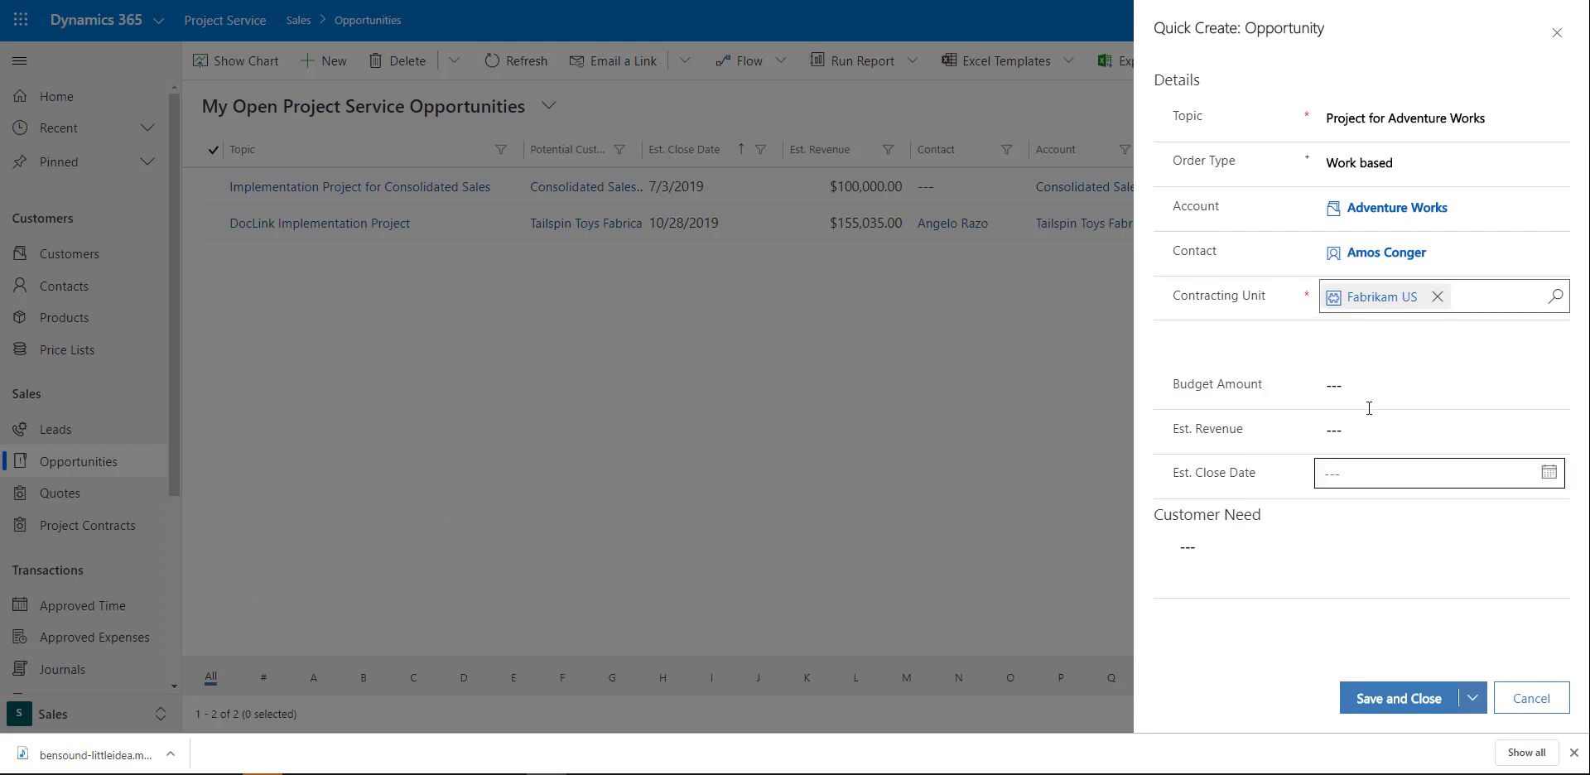
Step: Set both the budget amount and the estimated revenue of the opportunity to 155000
{"action": "left_click", "coordinate": [1346, 383]}
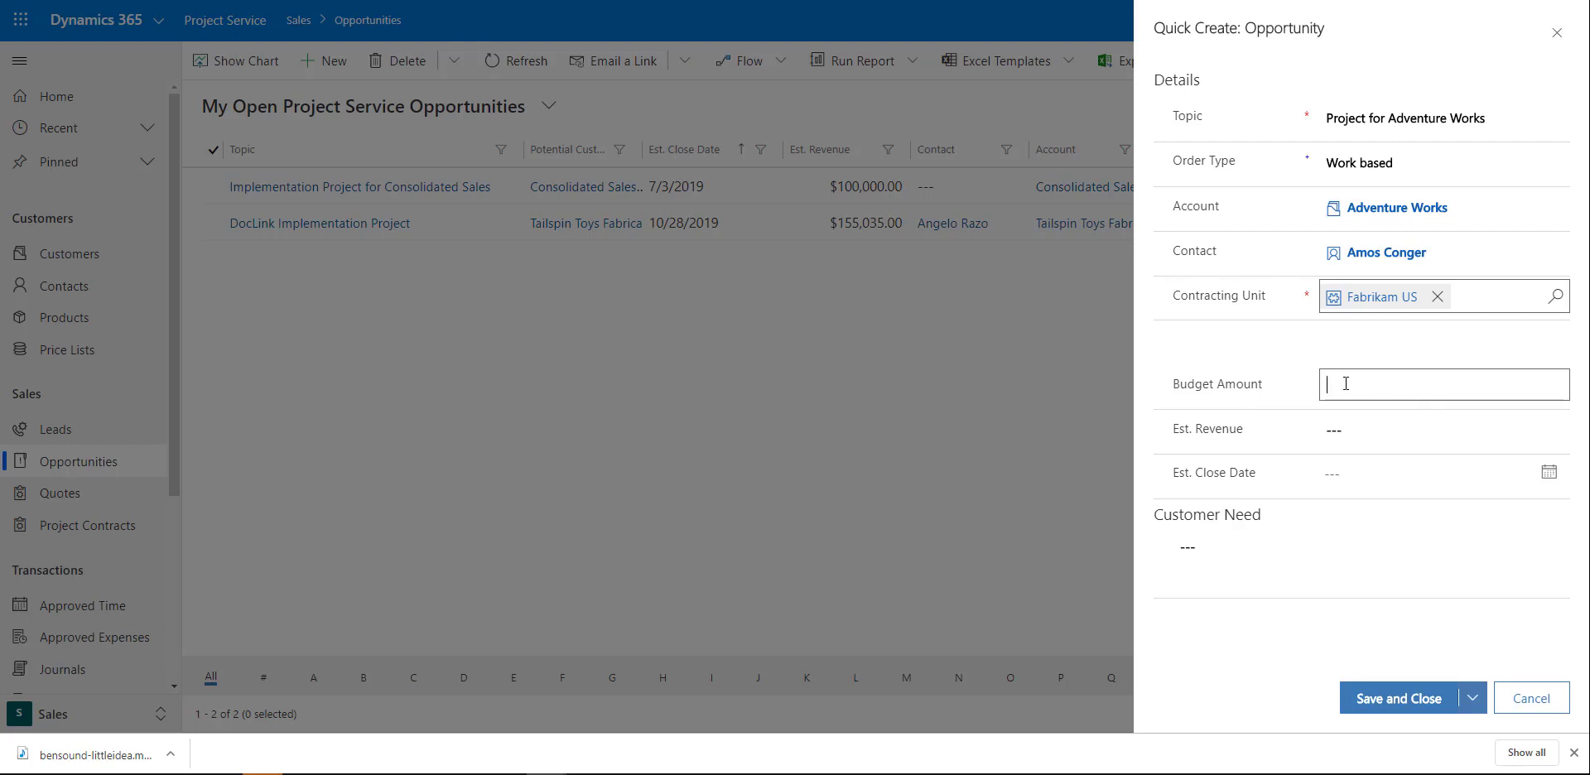
{"action": "type", "text": "155000"}
{"action": "left_click_drag", "start_coordinate": [1413, 386], "coordinate": [1309, 386]}
{"action": "key", "text": "ctrl+c"}
{"action": "left_click", "coordinate": [1383, 426]}
{"action": "key", "text": "ctrl+v"}
Step: Set the estimated close date to 11/1/2019, then save and close the new opportunity
{"action": "left_click", "coordinate": [1396, 477]}
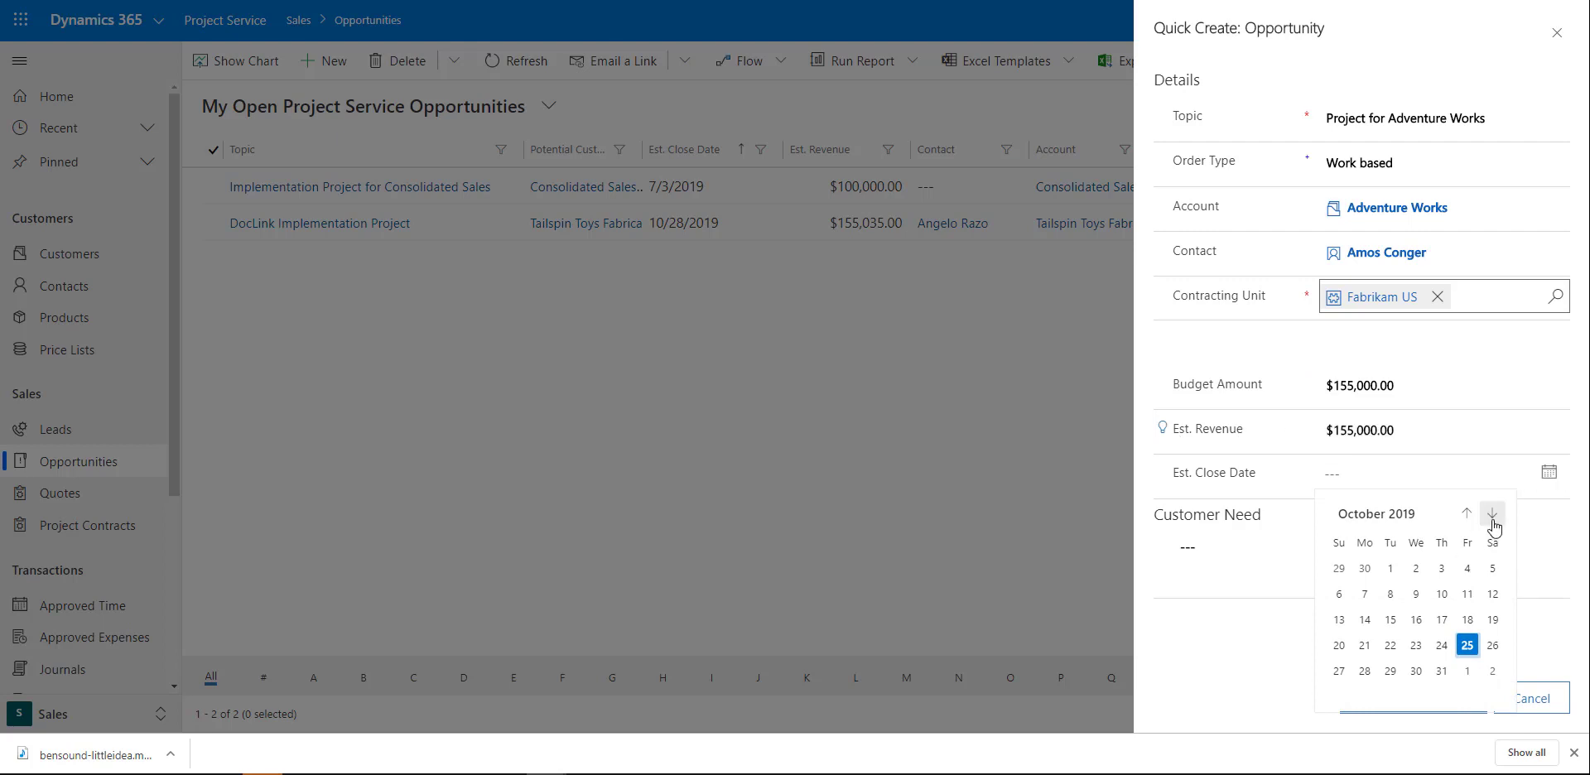
{"action": "left_click", "coordinate": [1468, 672]}
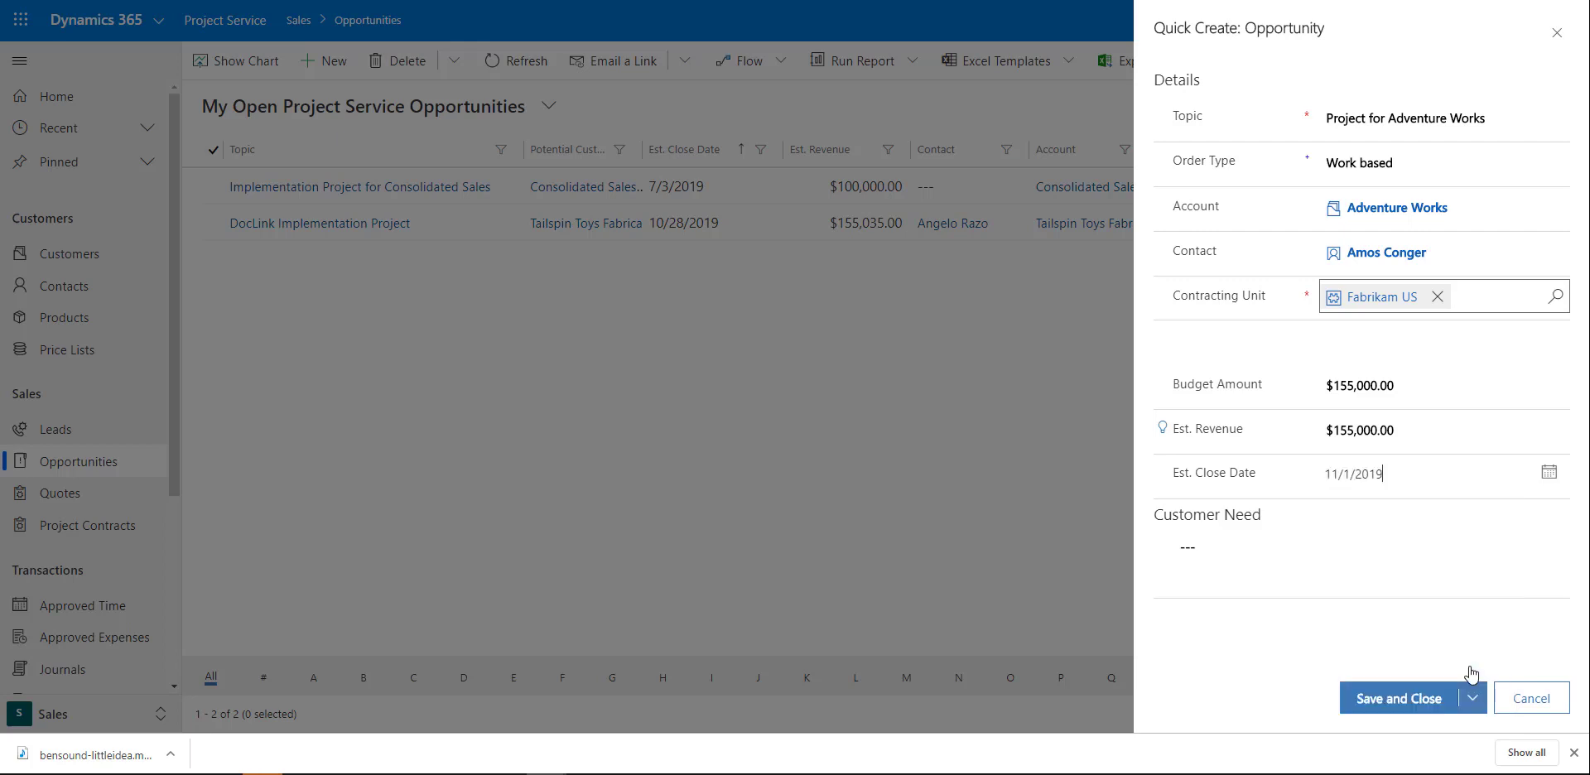
{"action": "left_click", "coordinate": [1398, 702]}
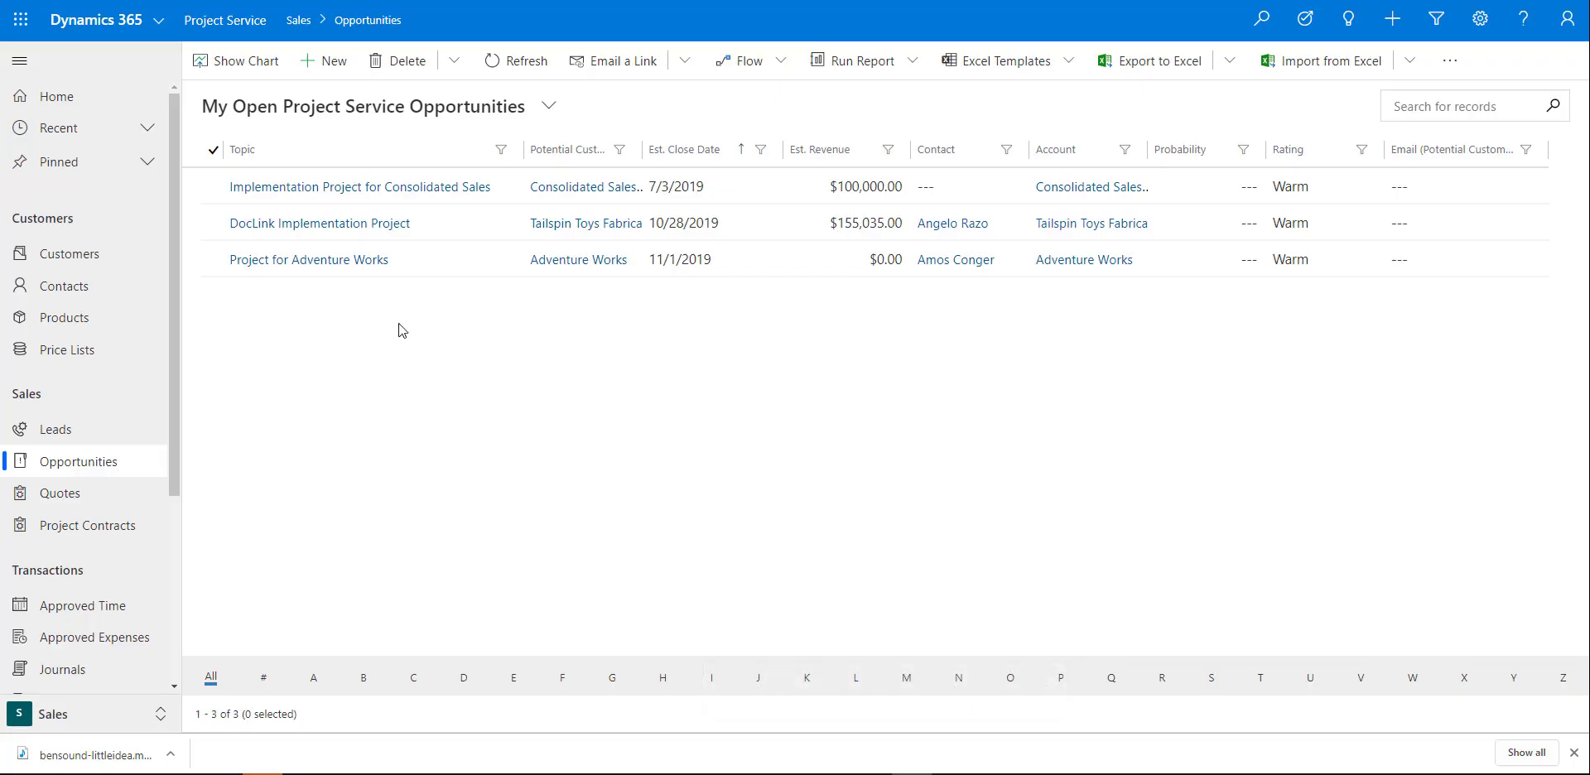
Step: Open the Project for Adventure Works opportunity and show its opportunity lines
{"action": "left_click", "coordinate": [328, 260]}
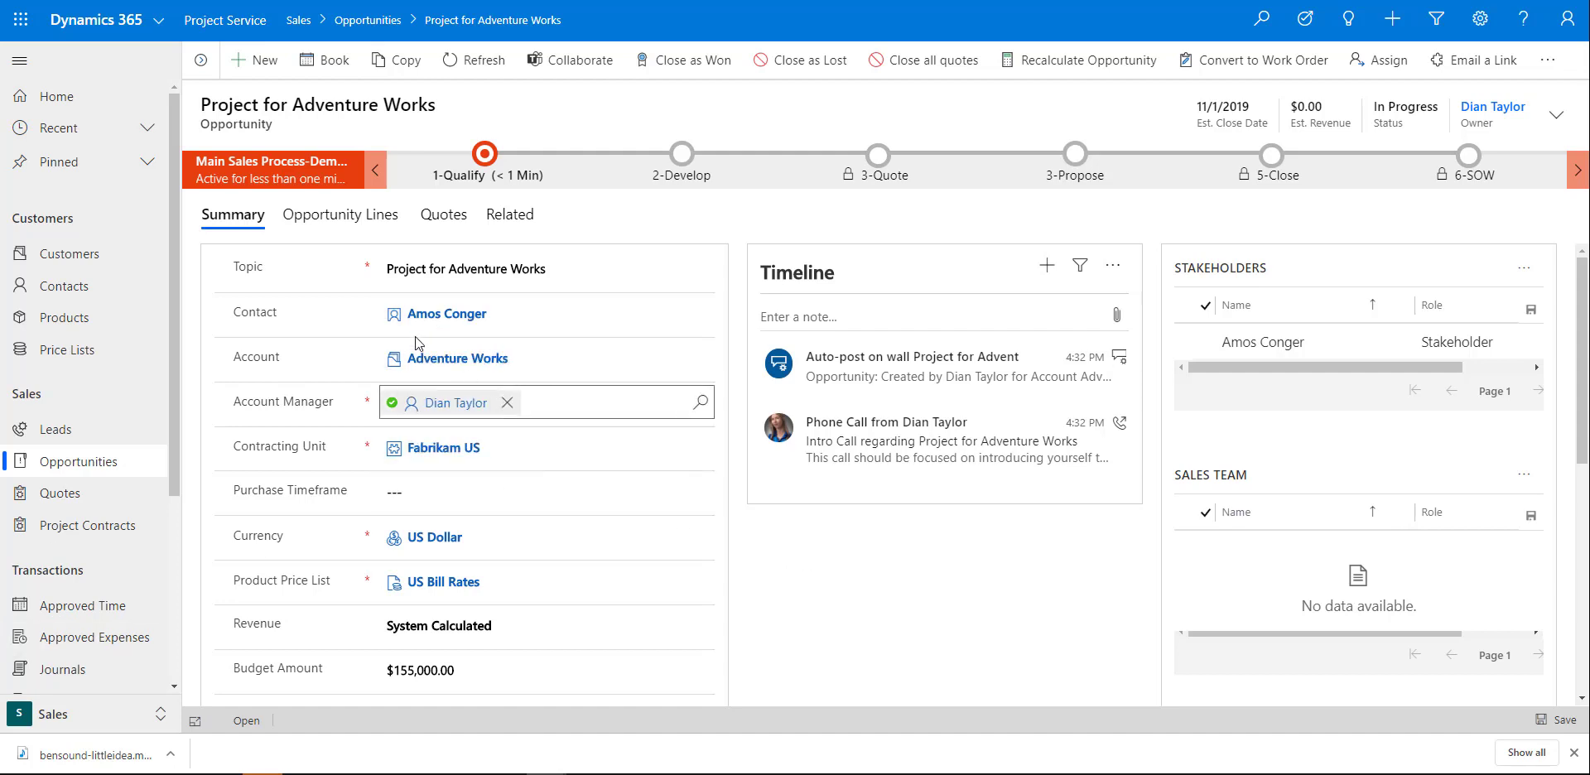
{"action": "left_click", "coordinate": [346, 217]}
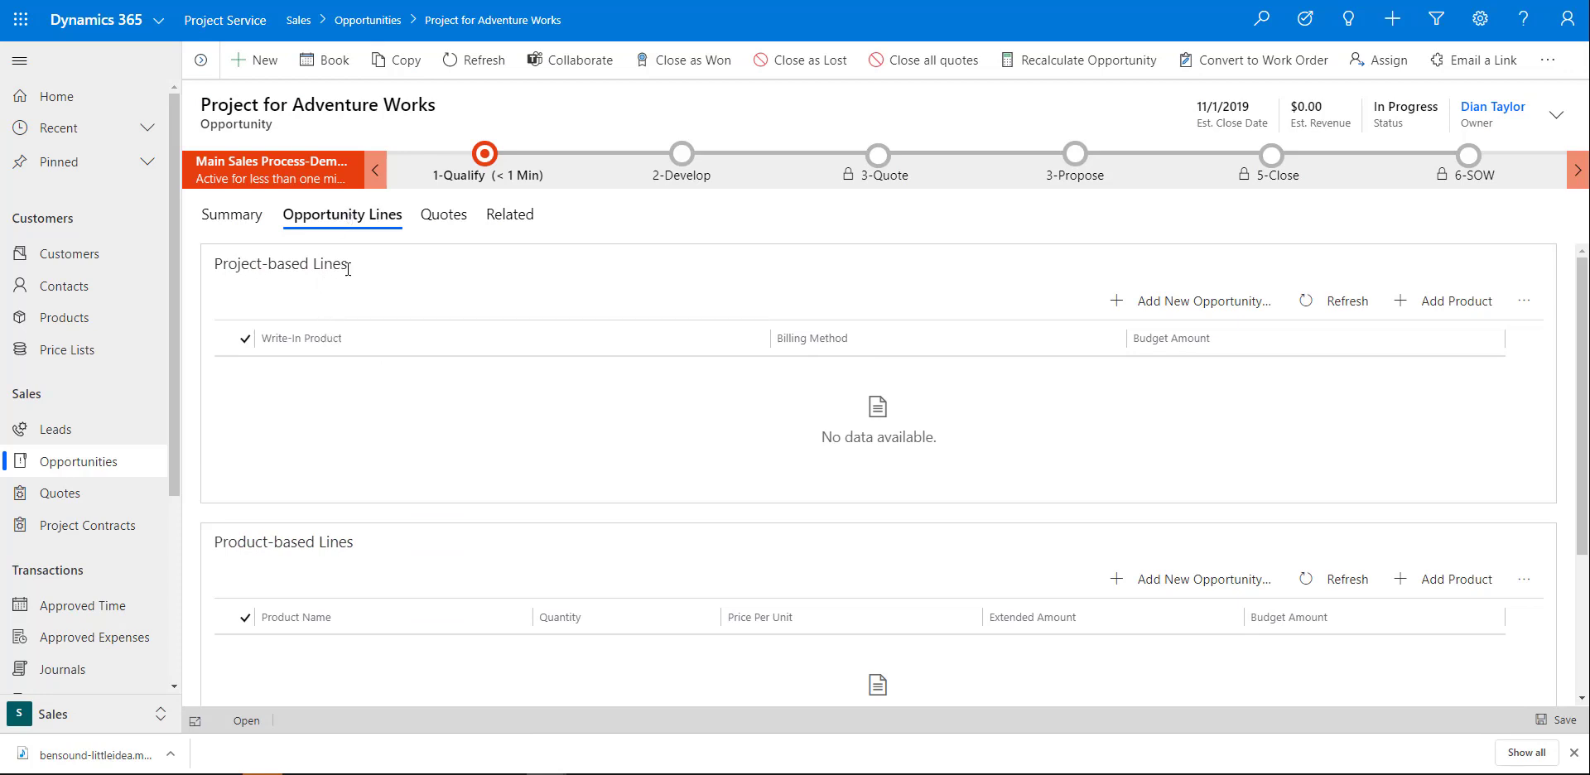
{"action": "left_click_drag", "start_coordinate": [351, 262], "coordinate": [217, 263]}
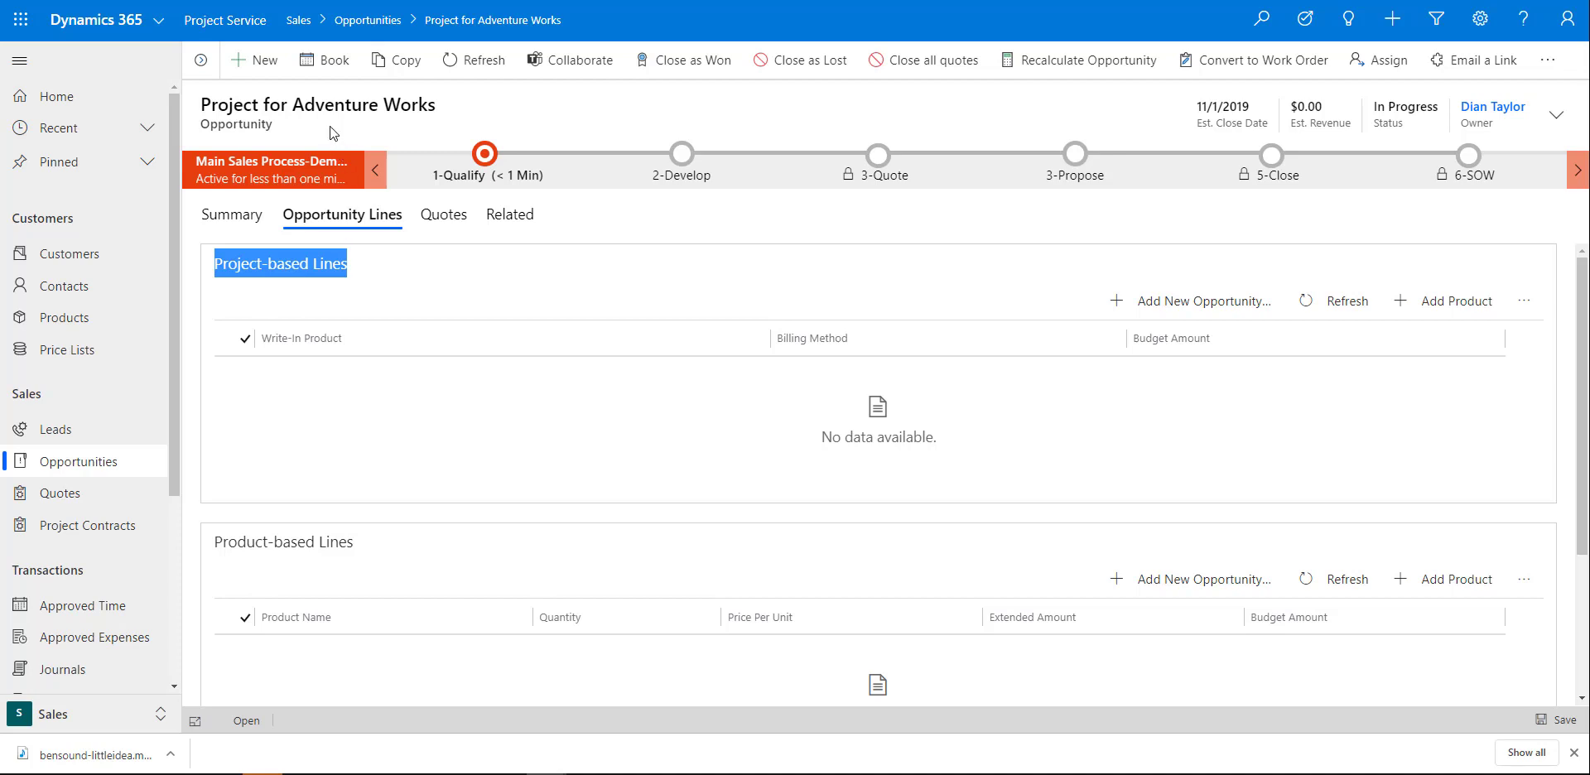
{"action": "left_click", "coordinate": [445, 109]}
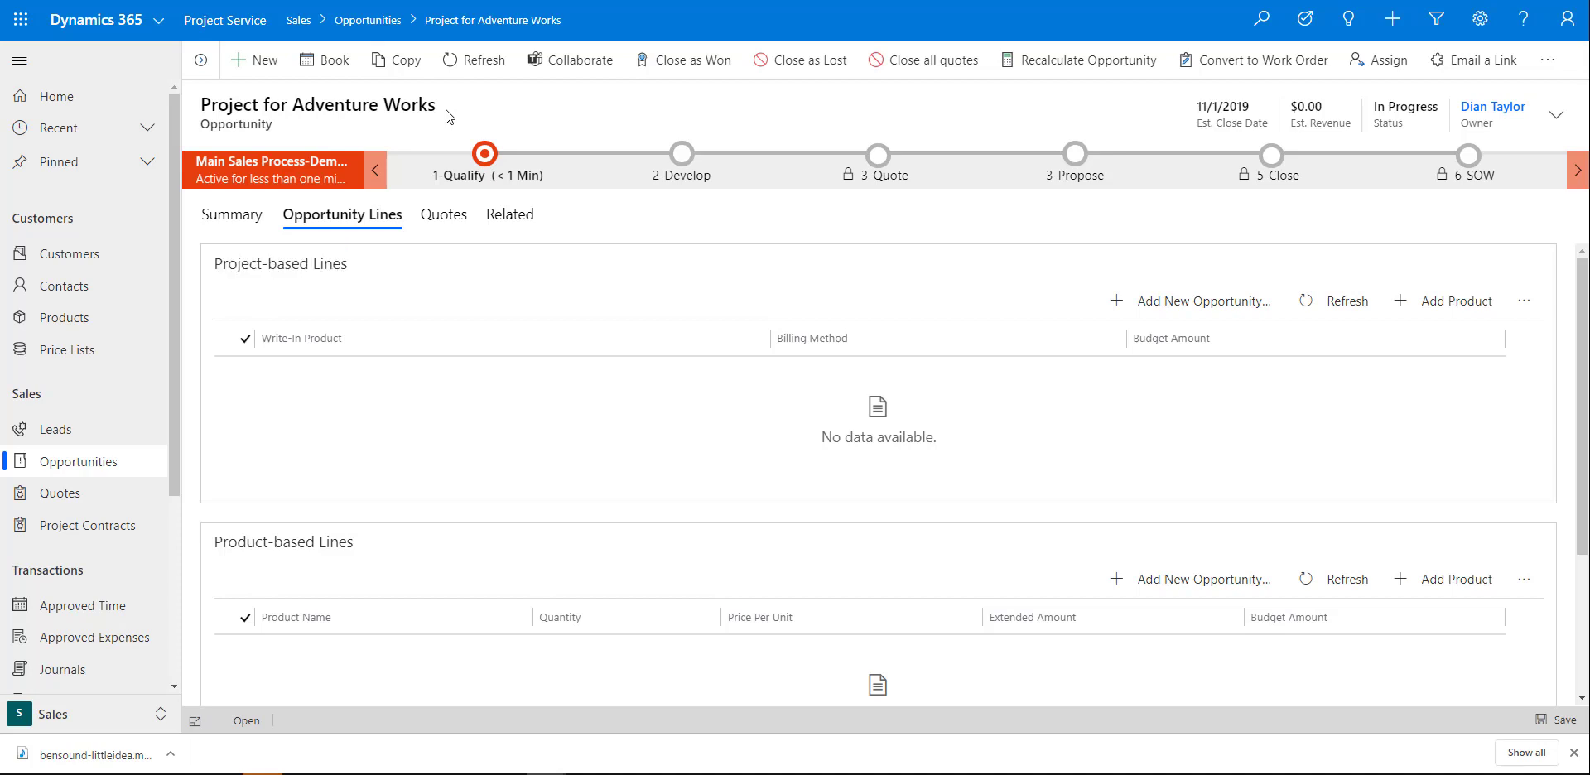
Step: Add and save a project-based line named "System Implementation" with a customer budget of 155000 and the billing method Time and Material
{"action": "left_click", "coordinate": [1214, 301]}
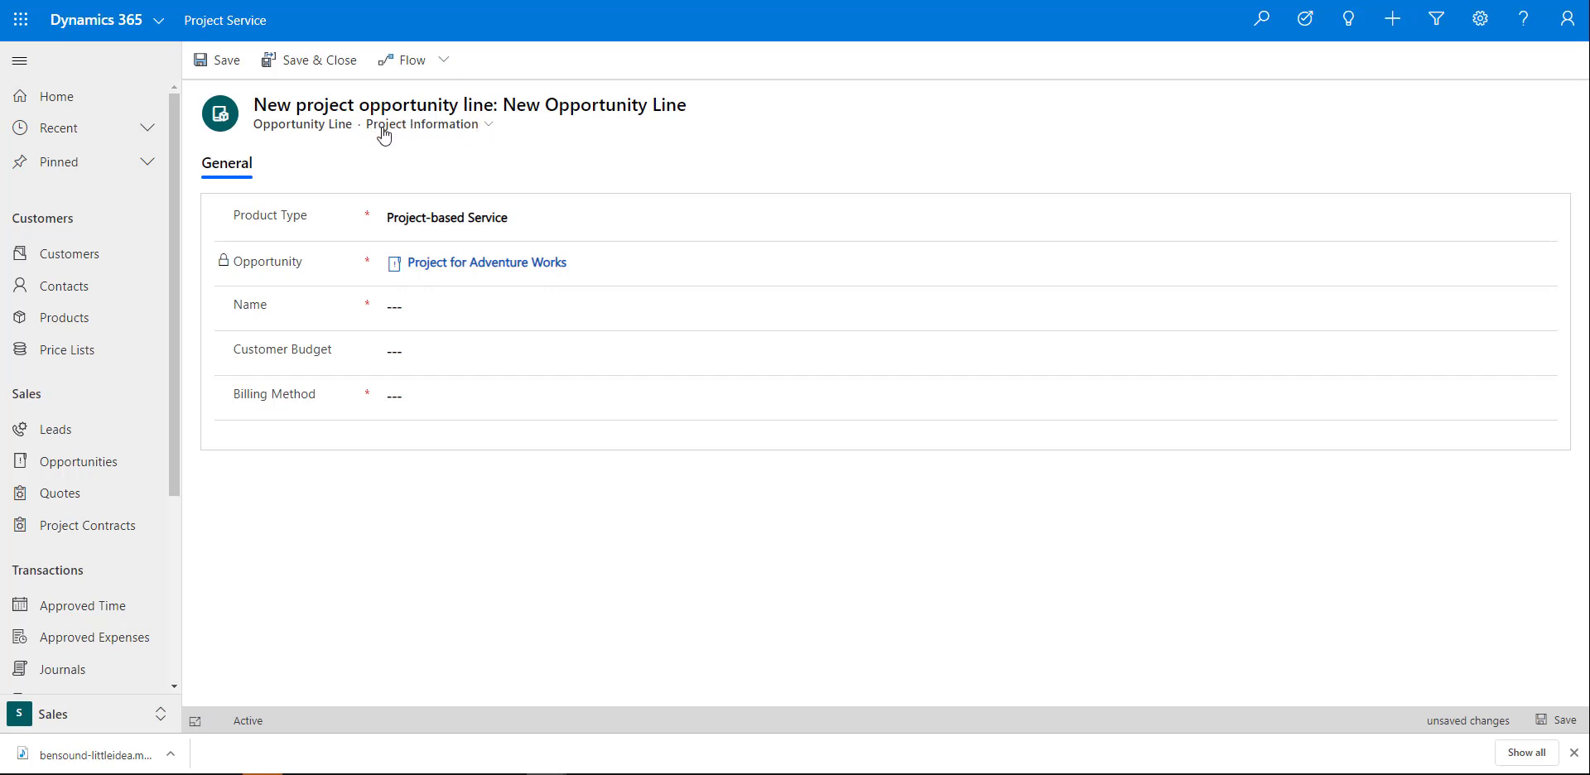
{"action": "left_click", "coordinate": [472, 306]}
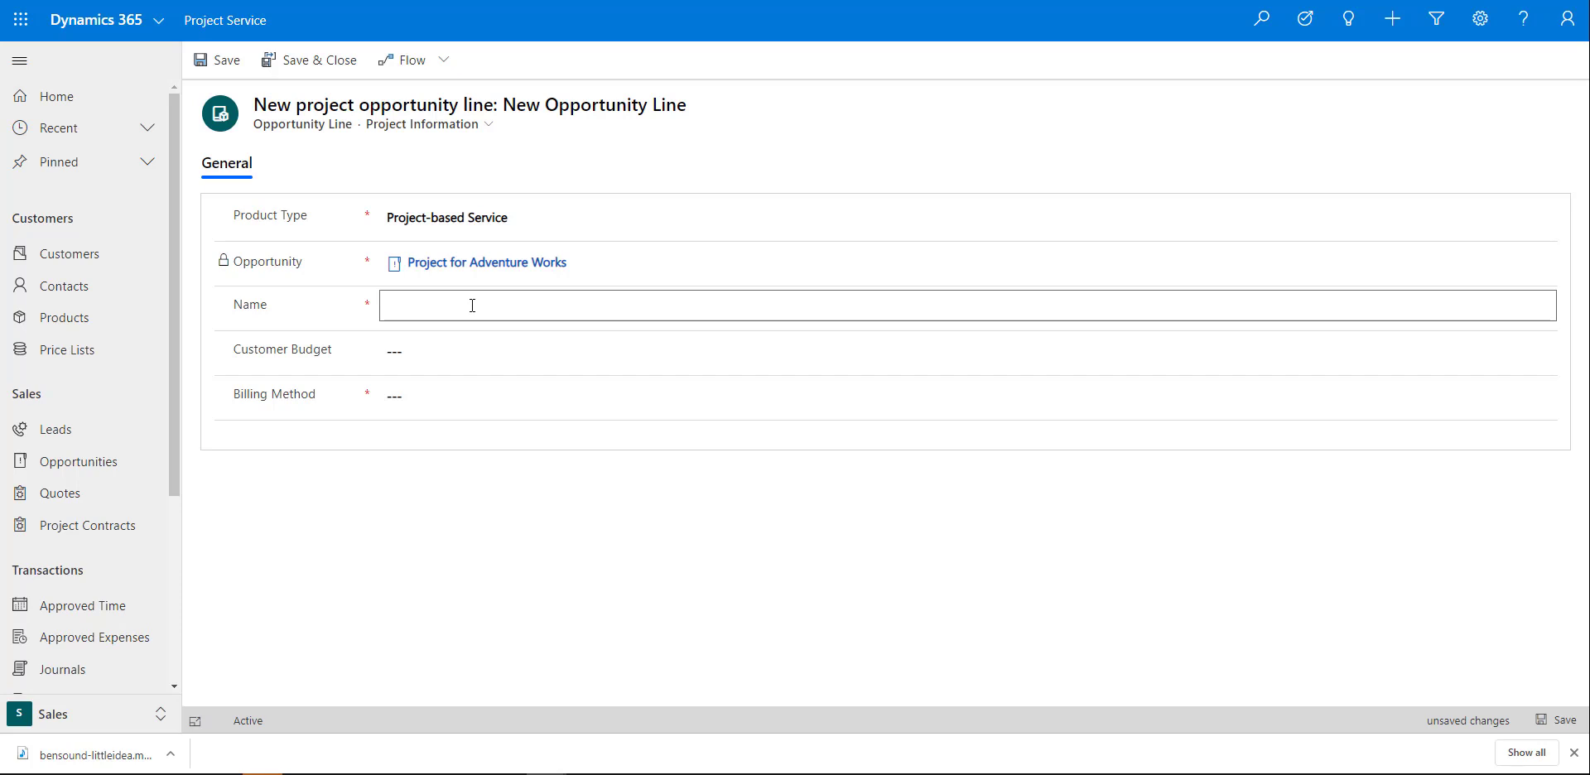
{"action": "type", "text": "System Implementtation"}
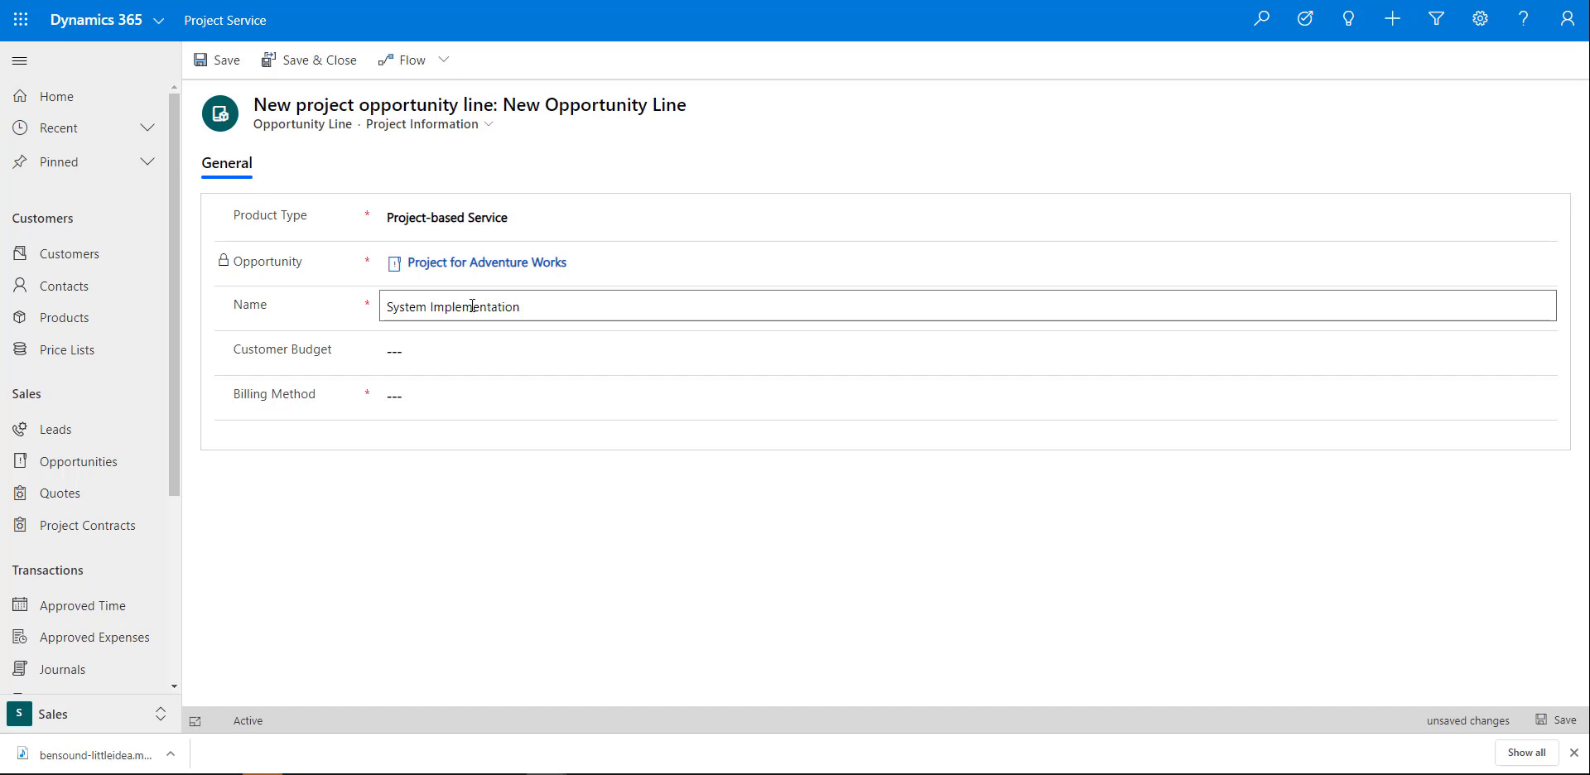
{"action": "key", "text": "Tab"}
{"action": "type", "text": "155000"}
{"action": "left_click", "coordinate": [464, 387]}
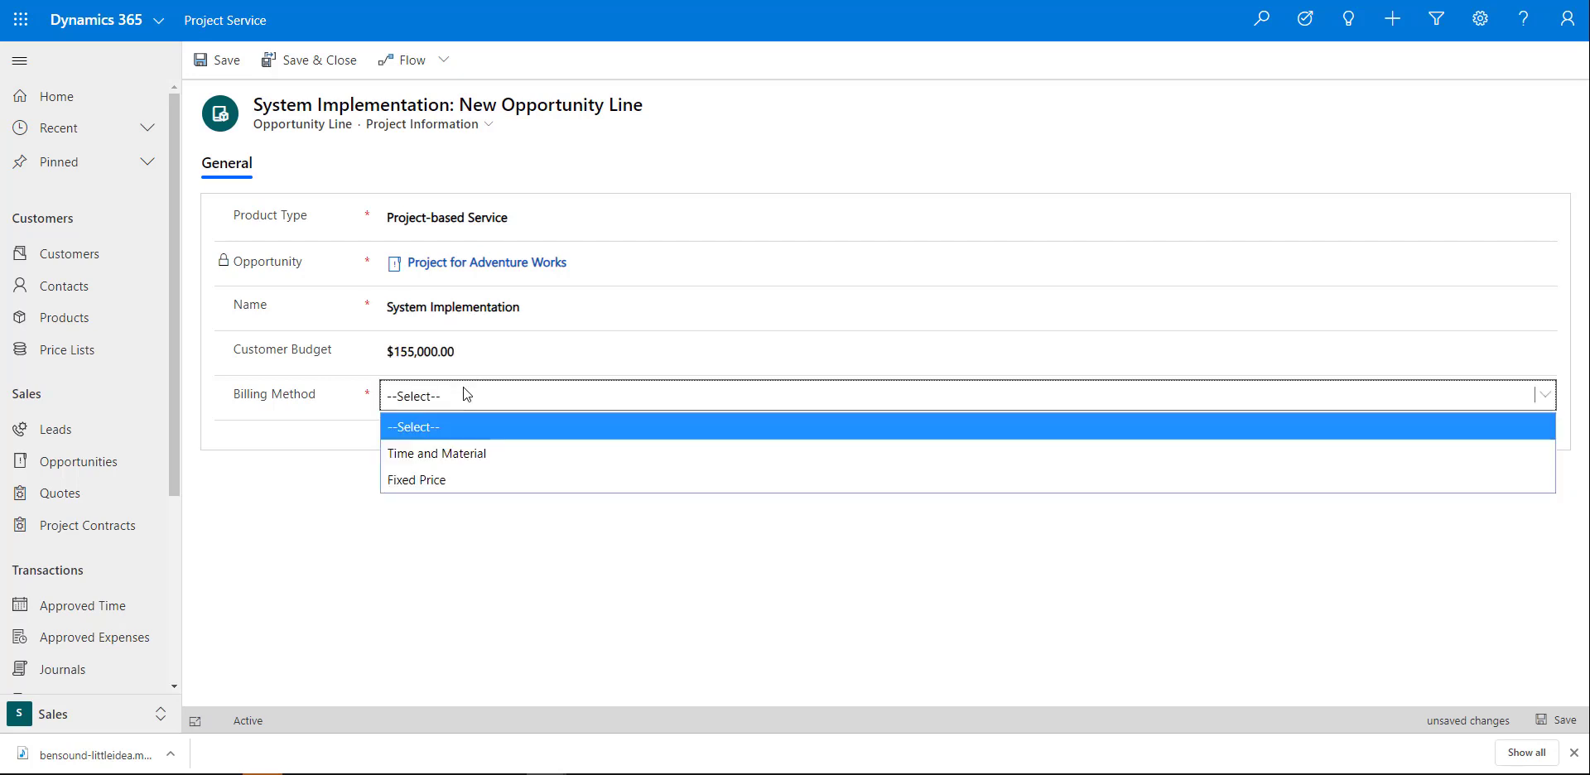
{"action": "left_click", "coordinate": [489, 454]}
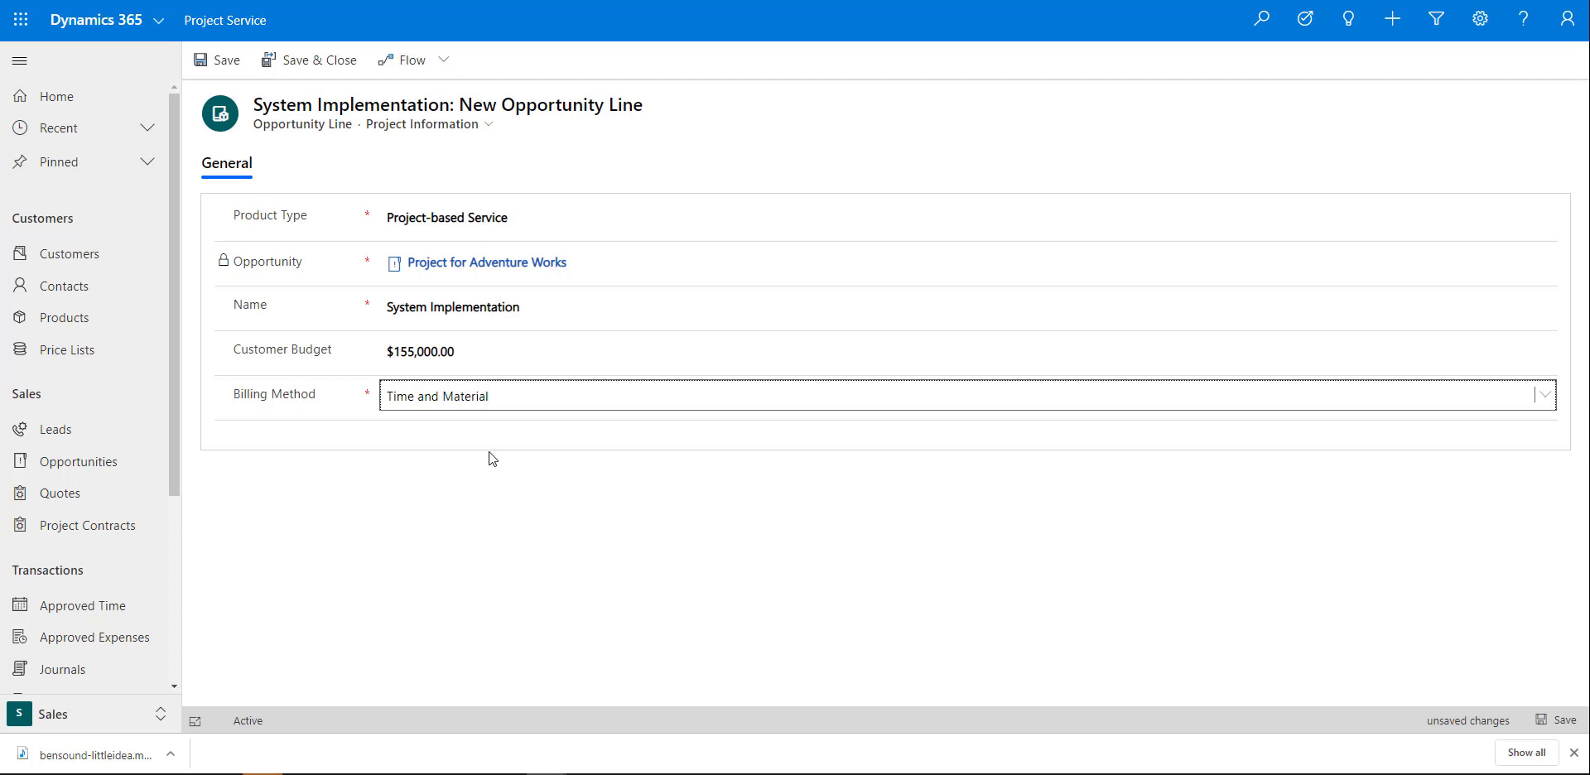
{"action": "left_click", "coordinate": [329, 67]}
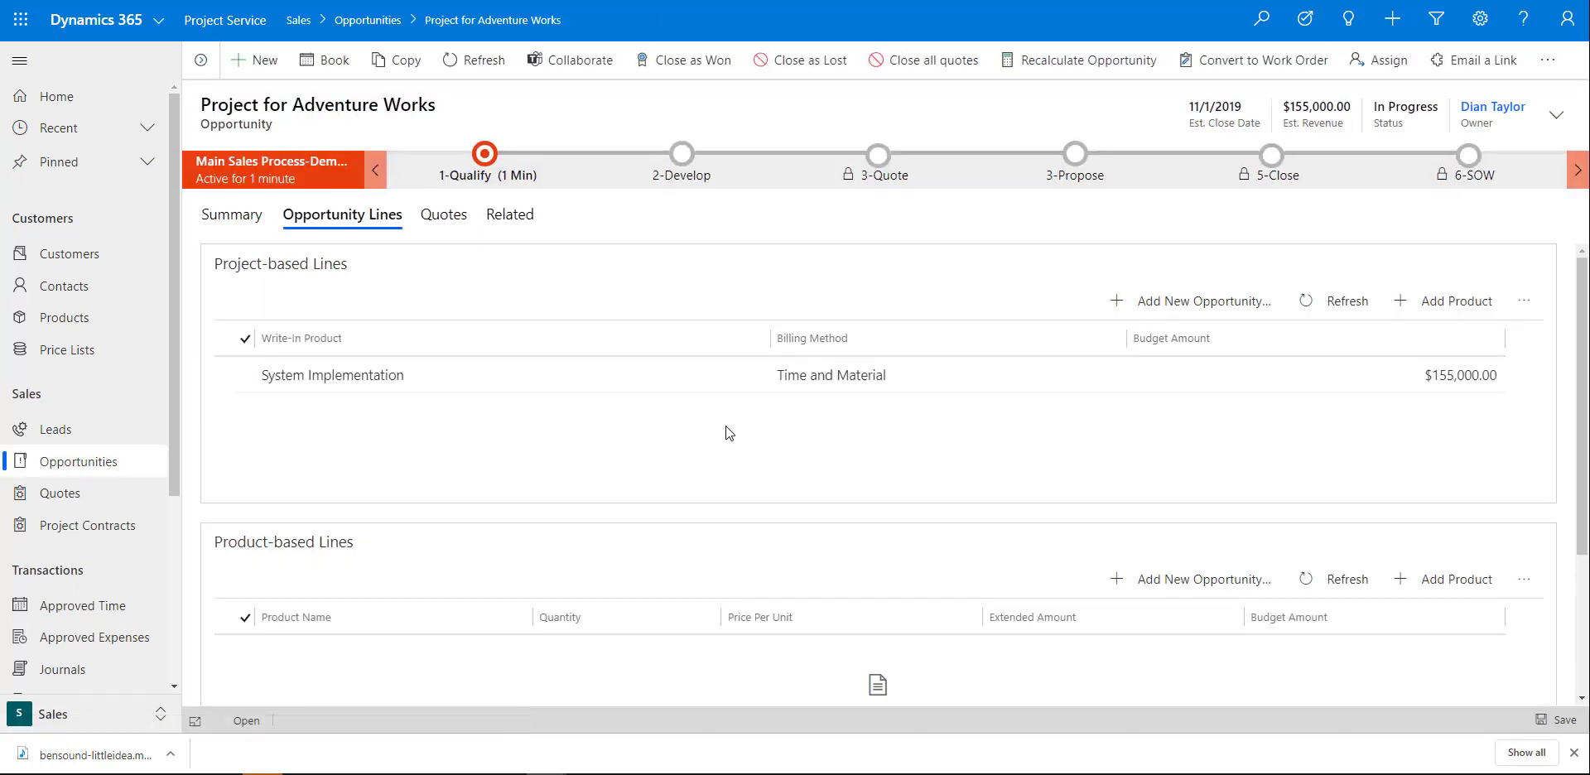
Step: Review the product-based lines section and open the details of the 1-Qualify stage in the sales process
{"action": "scroll", "coordinate": [802, 462], "scroll_direction": "down", "scroll_amount": 1}
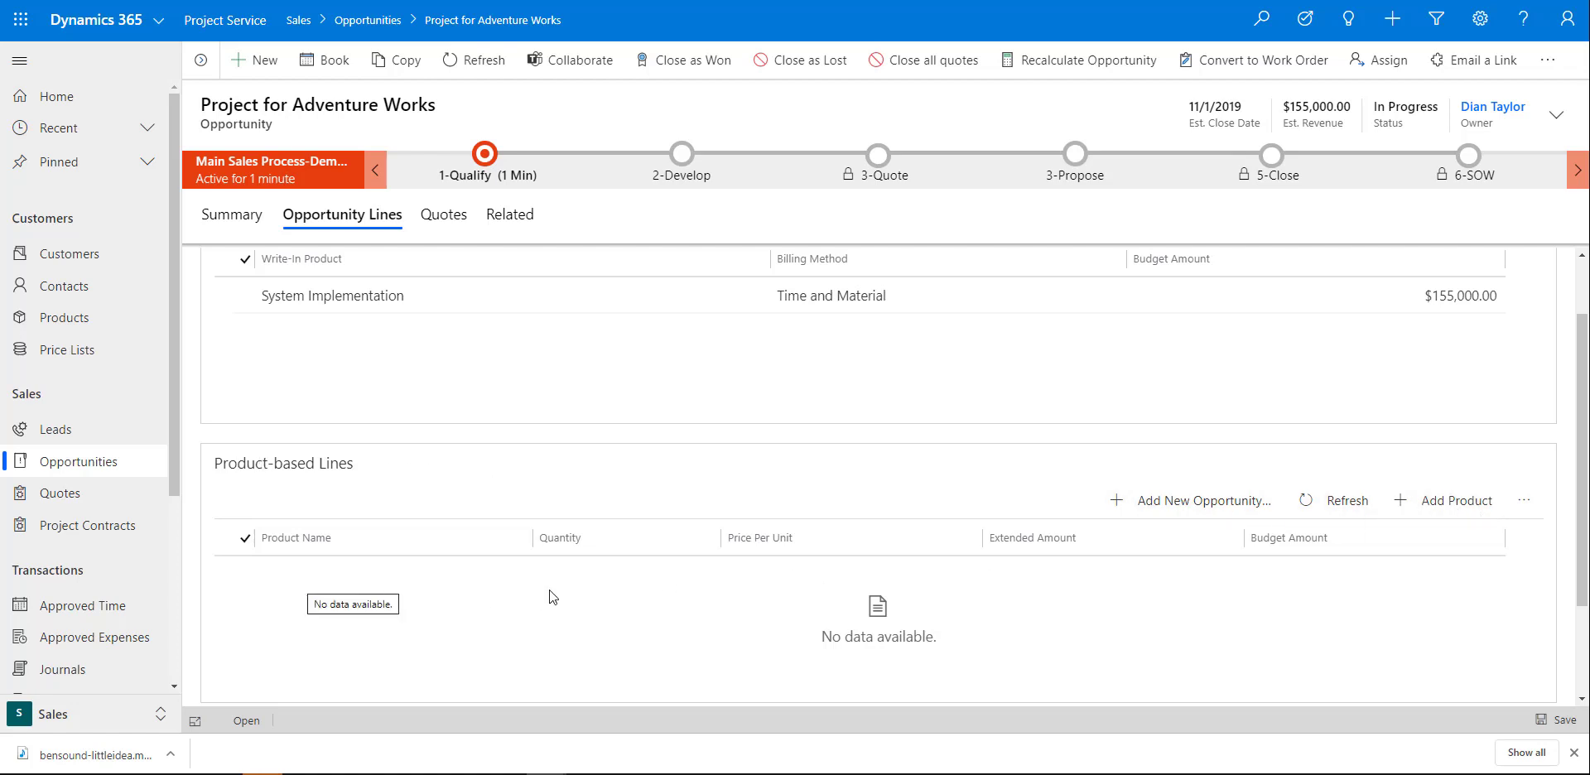
{"action": "scroll", "coordinate": [550, 591], "scroll_direction": "up", "scroll_amount": 1}
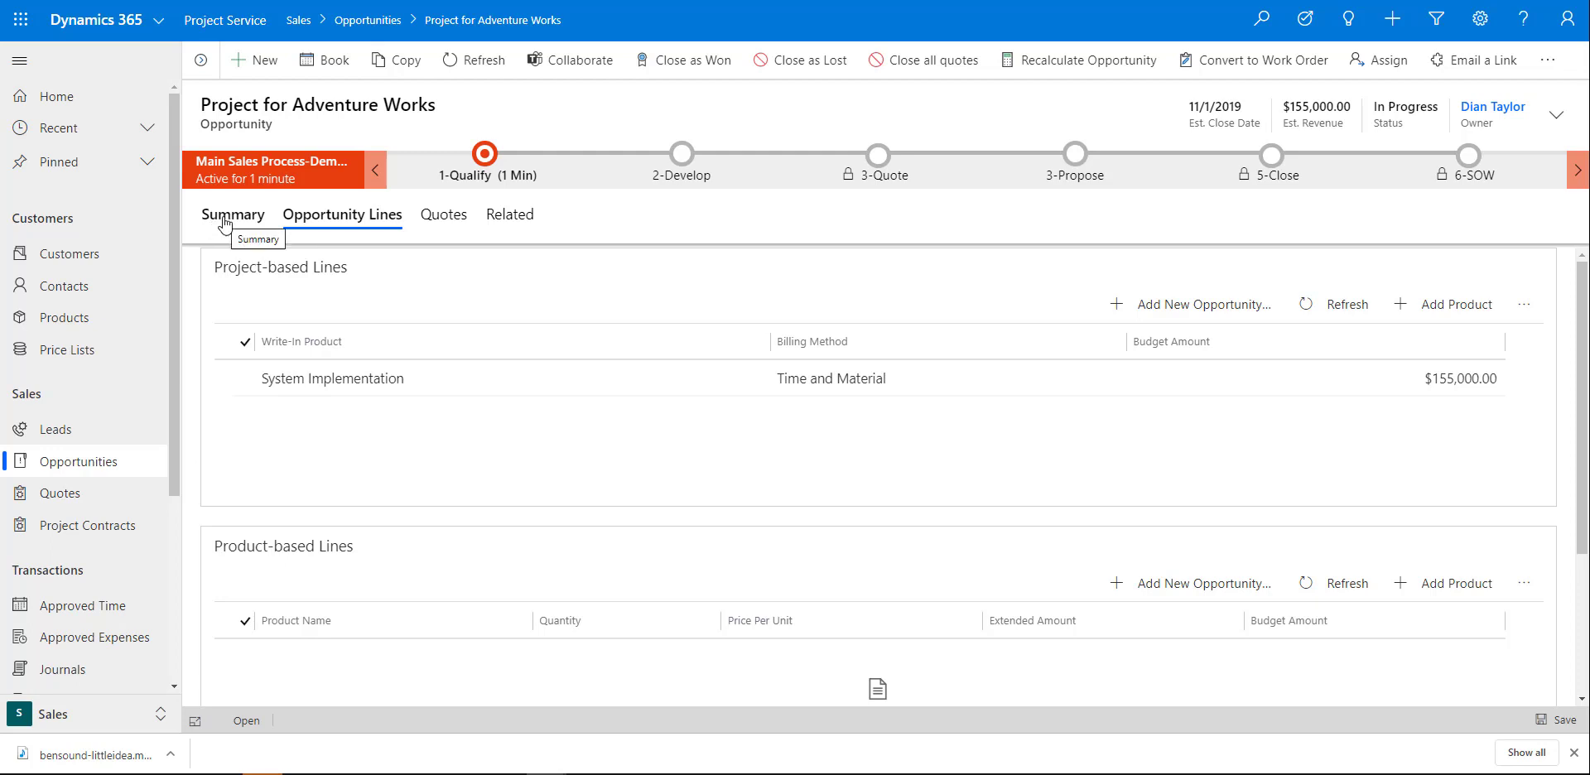
{"action": "left_click", "coordinate": [485, 157]}
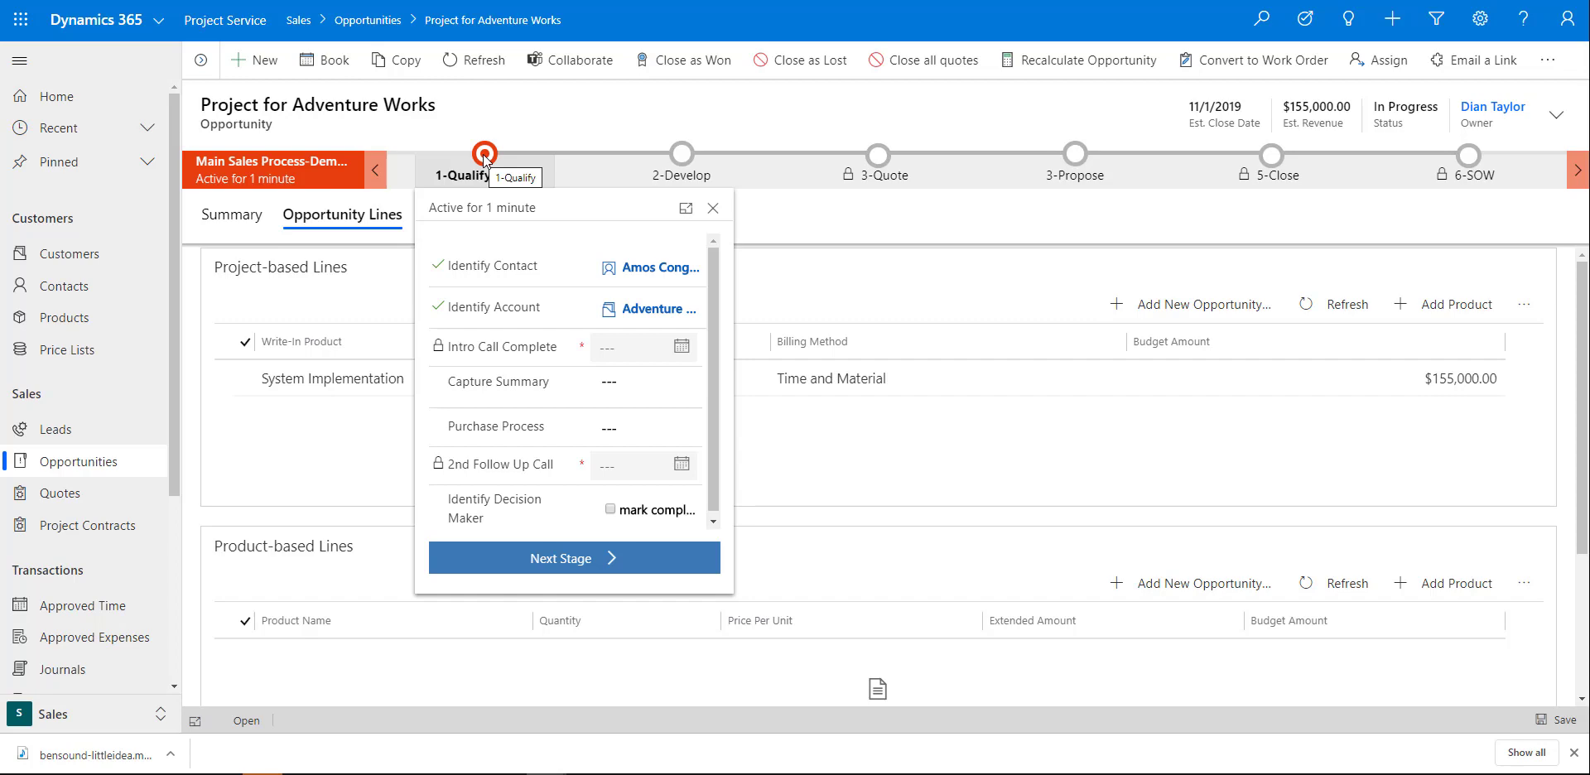
Step: Advance the opportunity from 1-Qualify to 2-Develop, mark Identify Stakeholders as completed, and save the opportunity
{"action": "left_click", "coordinate": [559, 107]}
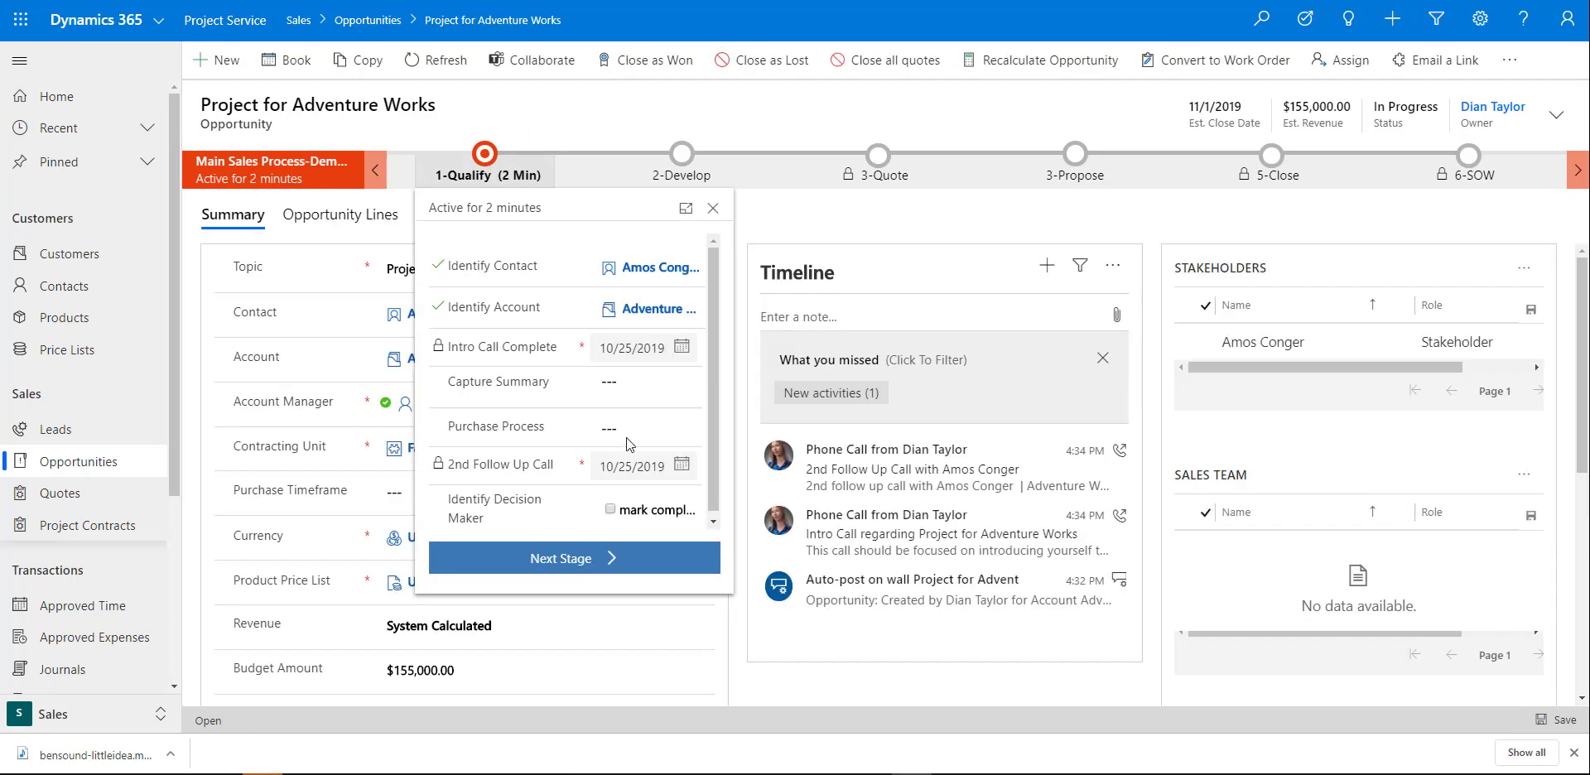
{"action": "left_click", "coordinate": [611, 562]}
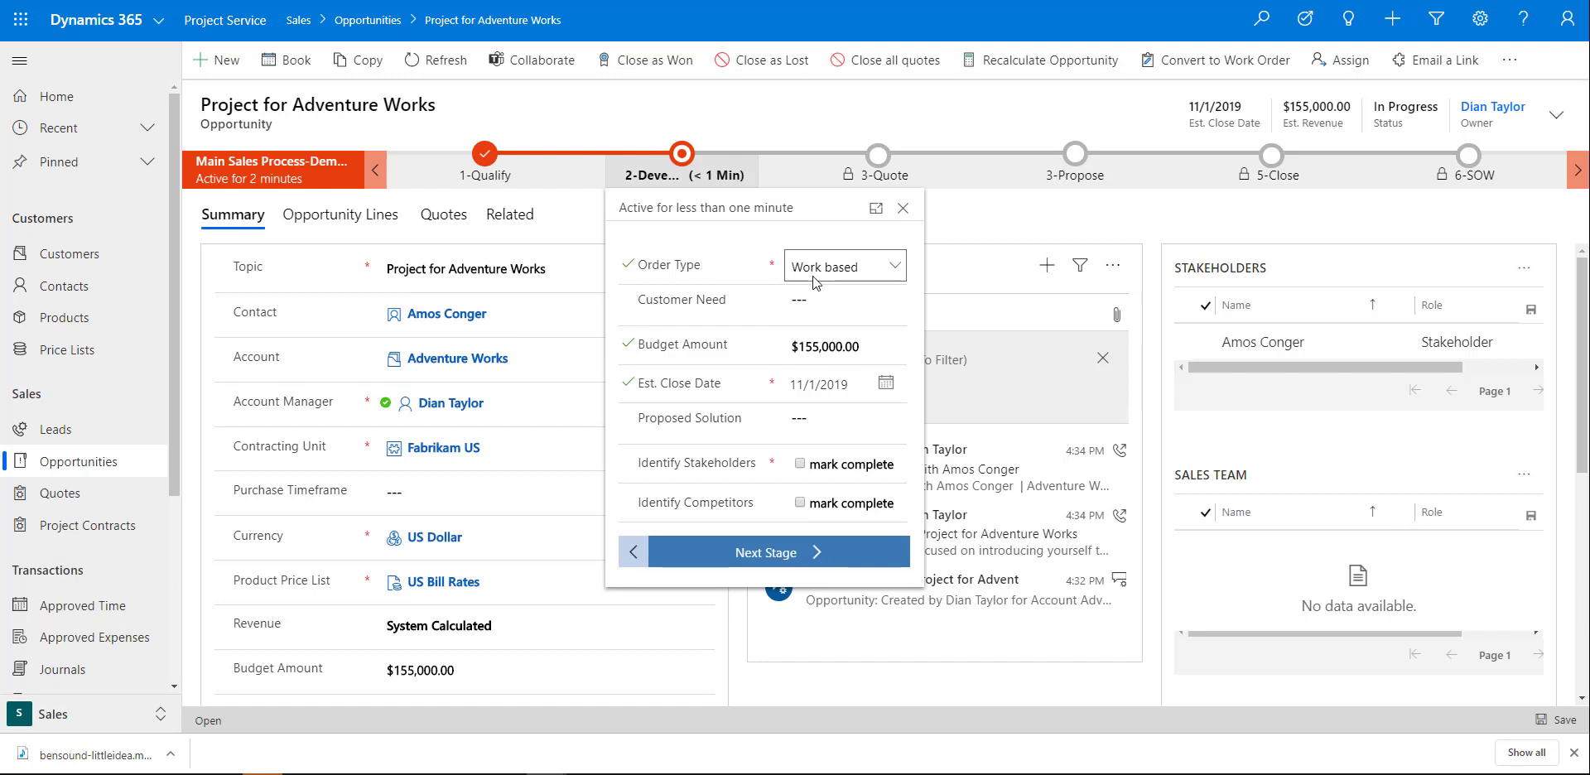
{"action": "left_click", "coordinate": [800, 464]}
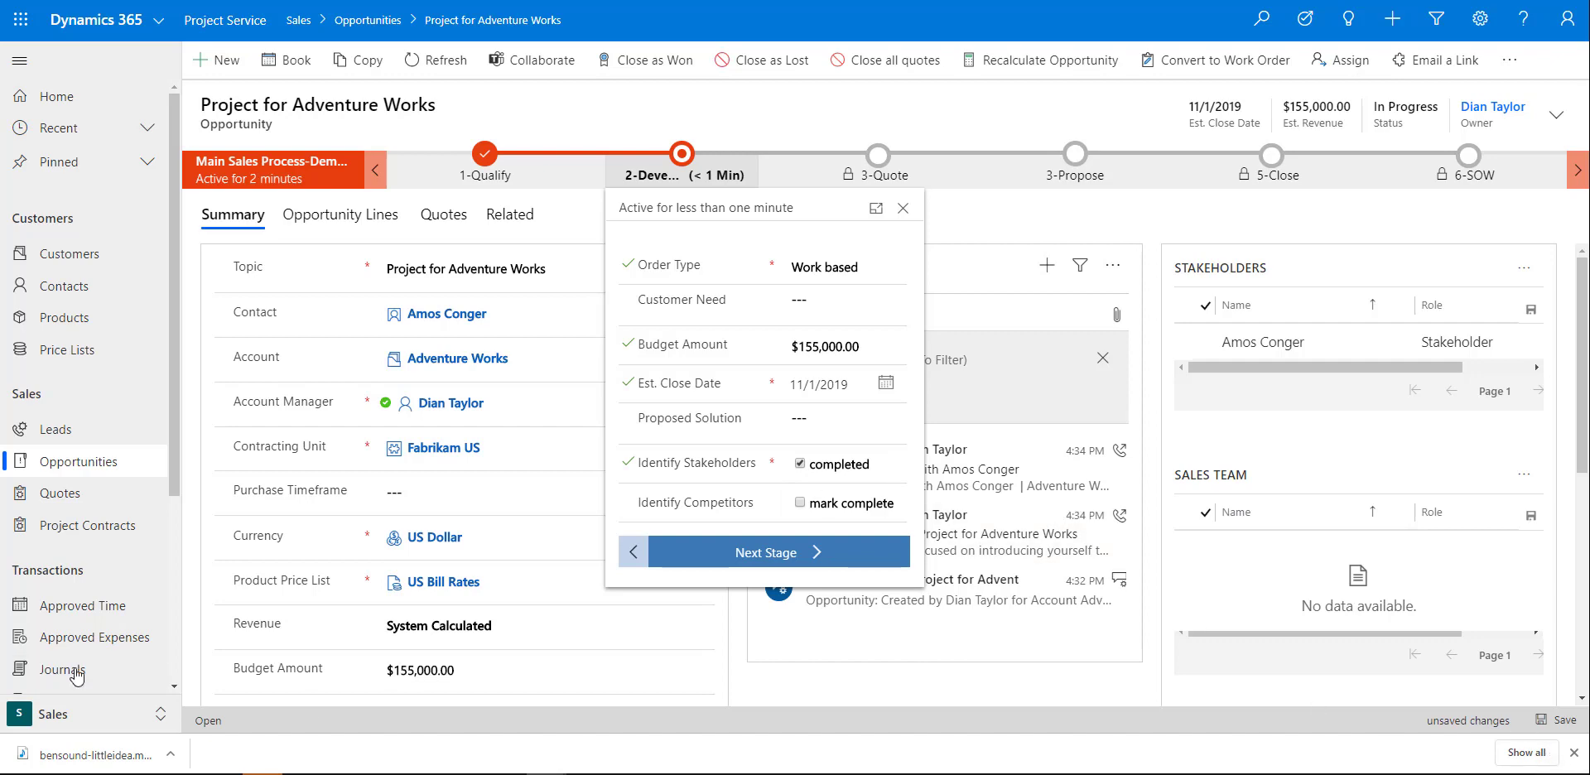
{"action": "left_click", "coordinate": [1558, 719]}
Step: Check the 2-Develop stage for selectable quotes and create a new quote from the opportunity's quotes list
{"action": "left_click", "coordinate": [816, 553]}
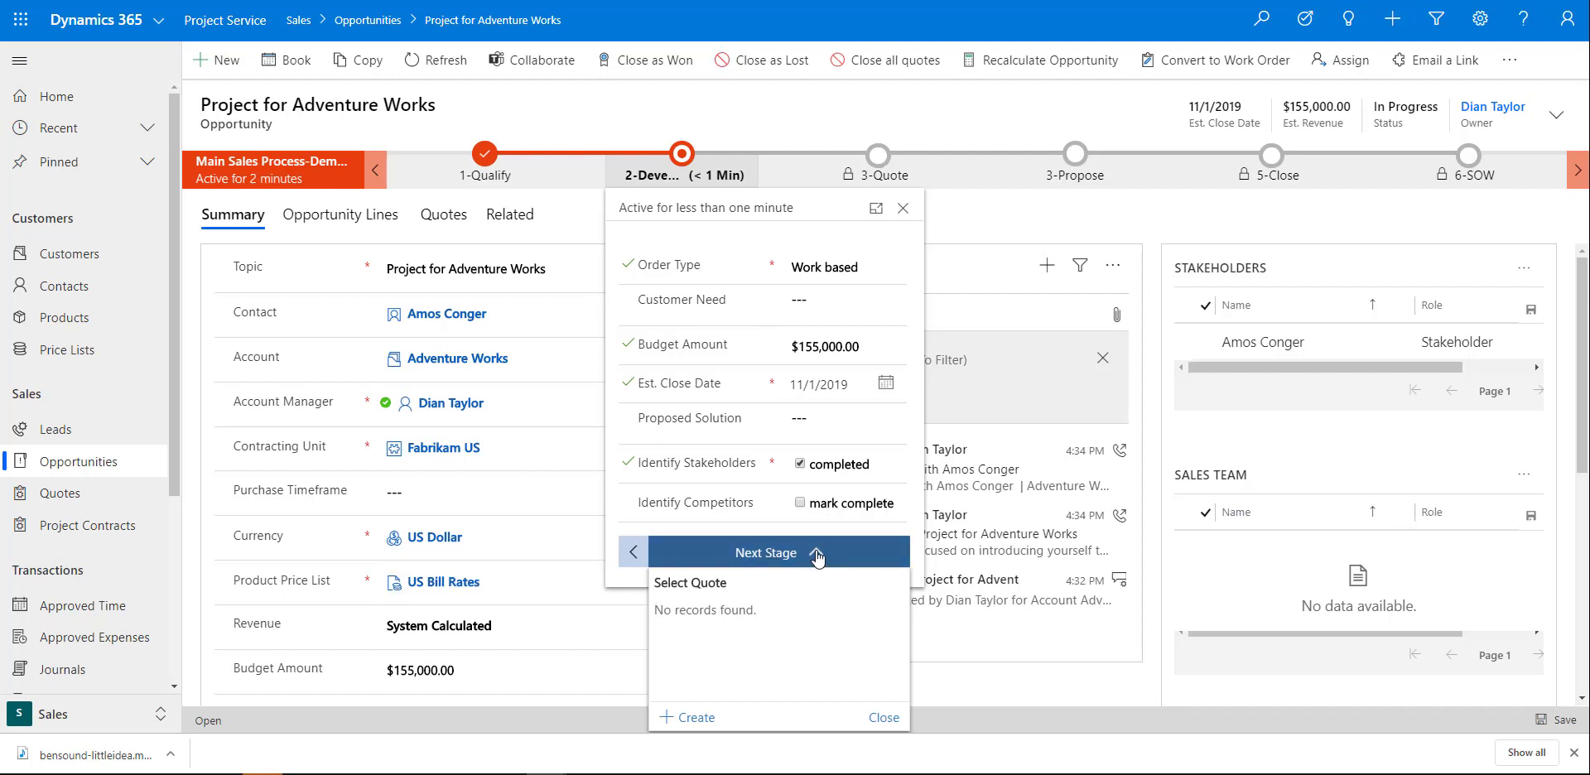
{"action": "left_click", "coordinate": [994, 679]}
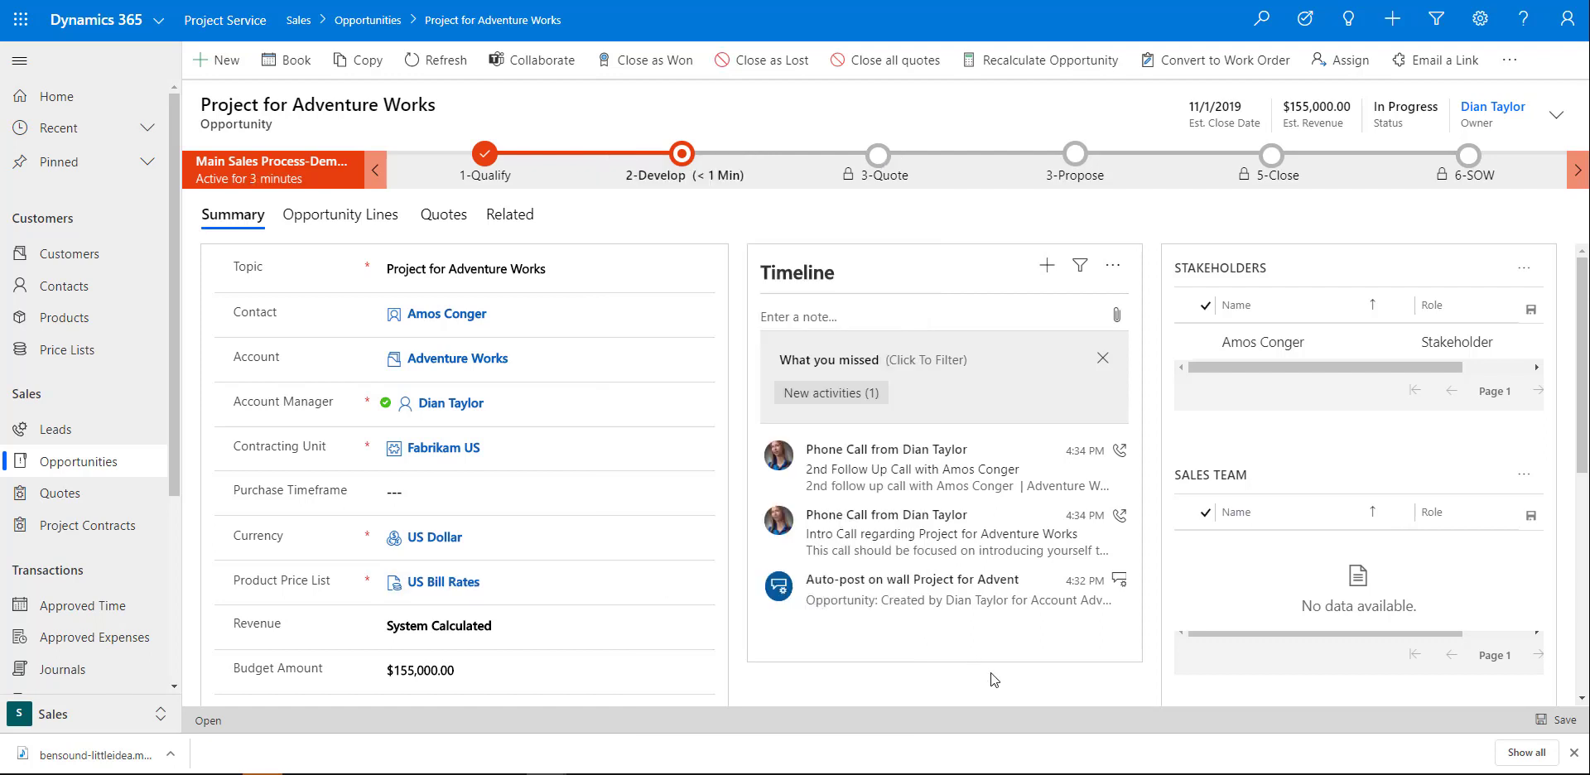
{"action": "left_click", "coordinate": [441, 217]}
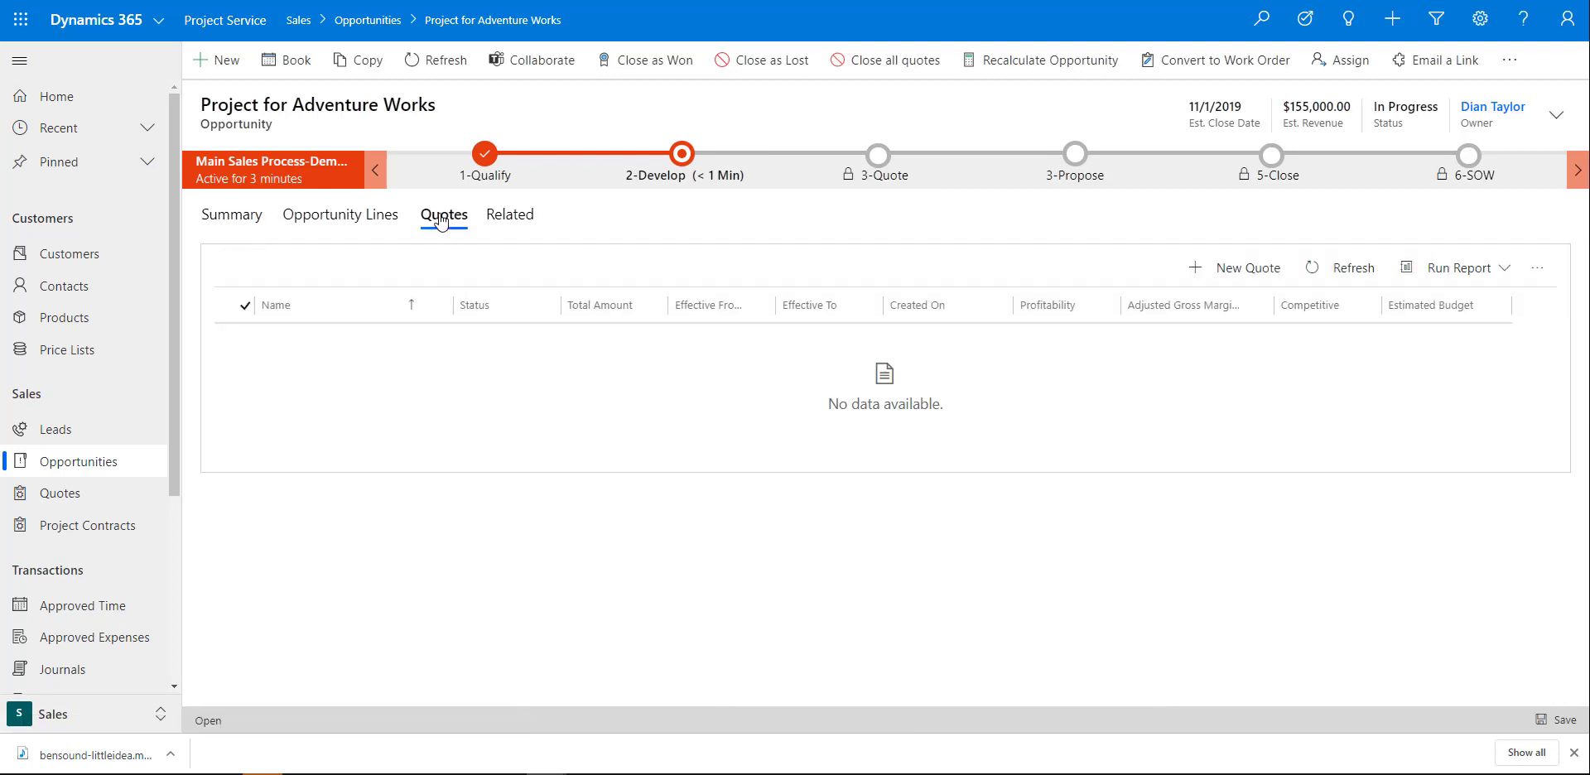
{"action": "left_click", "coordinate": [1242, 274]}
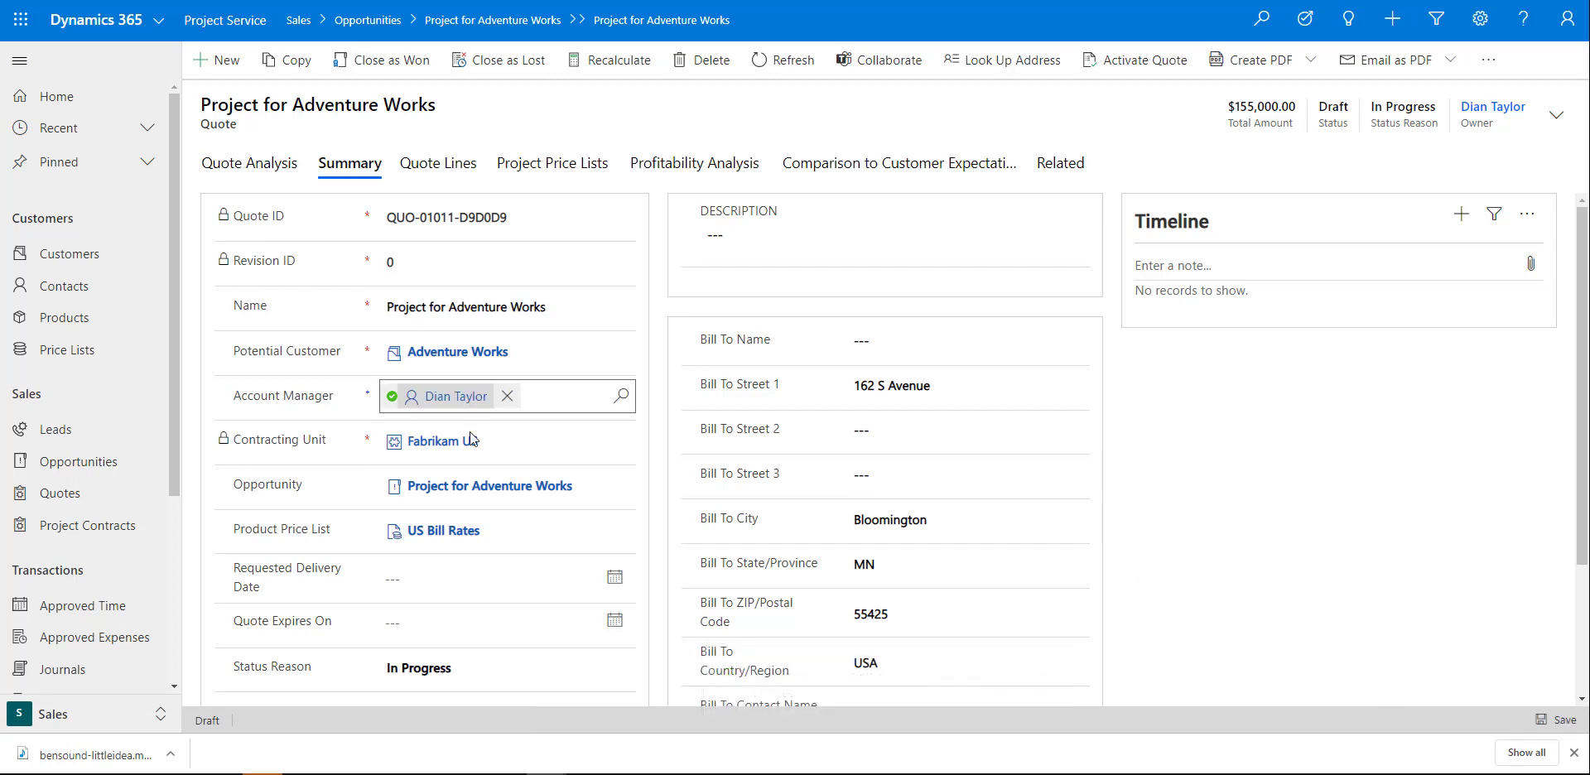
Step: Return to the opportunity and advance it to the 3-Quote stage with the Project for Adventure Works quote, closing the stage details
{"action": "left_click", "coordinate": [454, 487]}
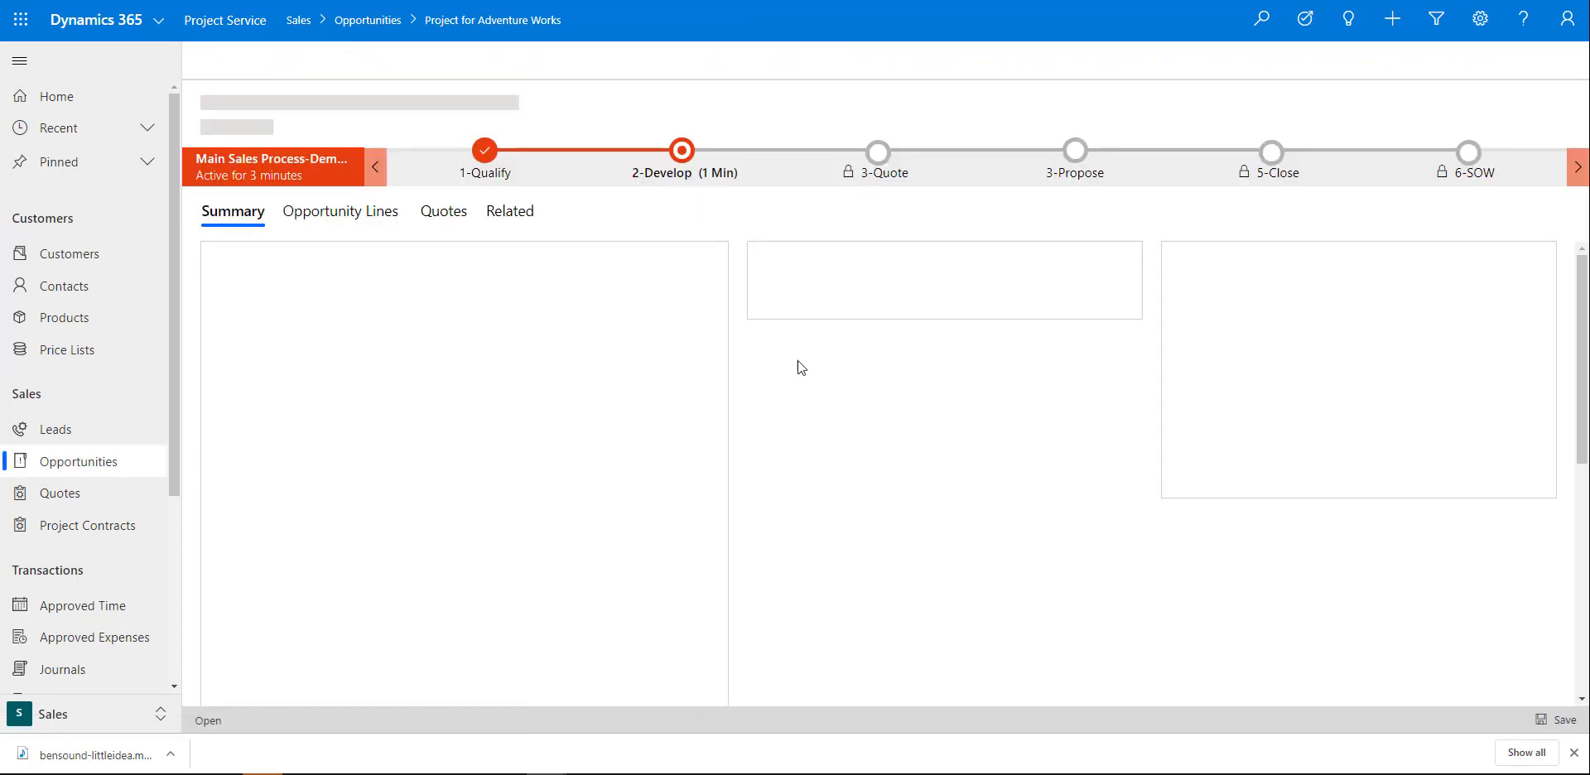
{"action": "left_click", "coordinate": [683, 157]}
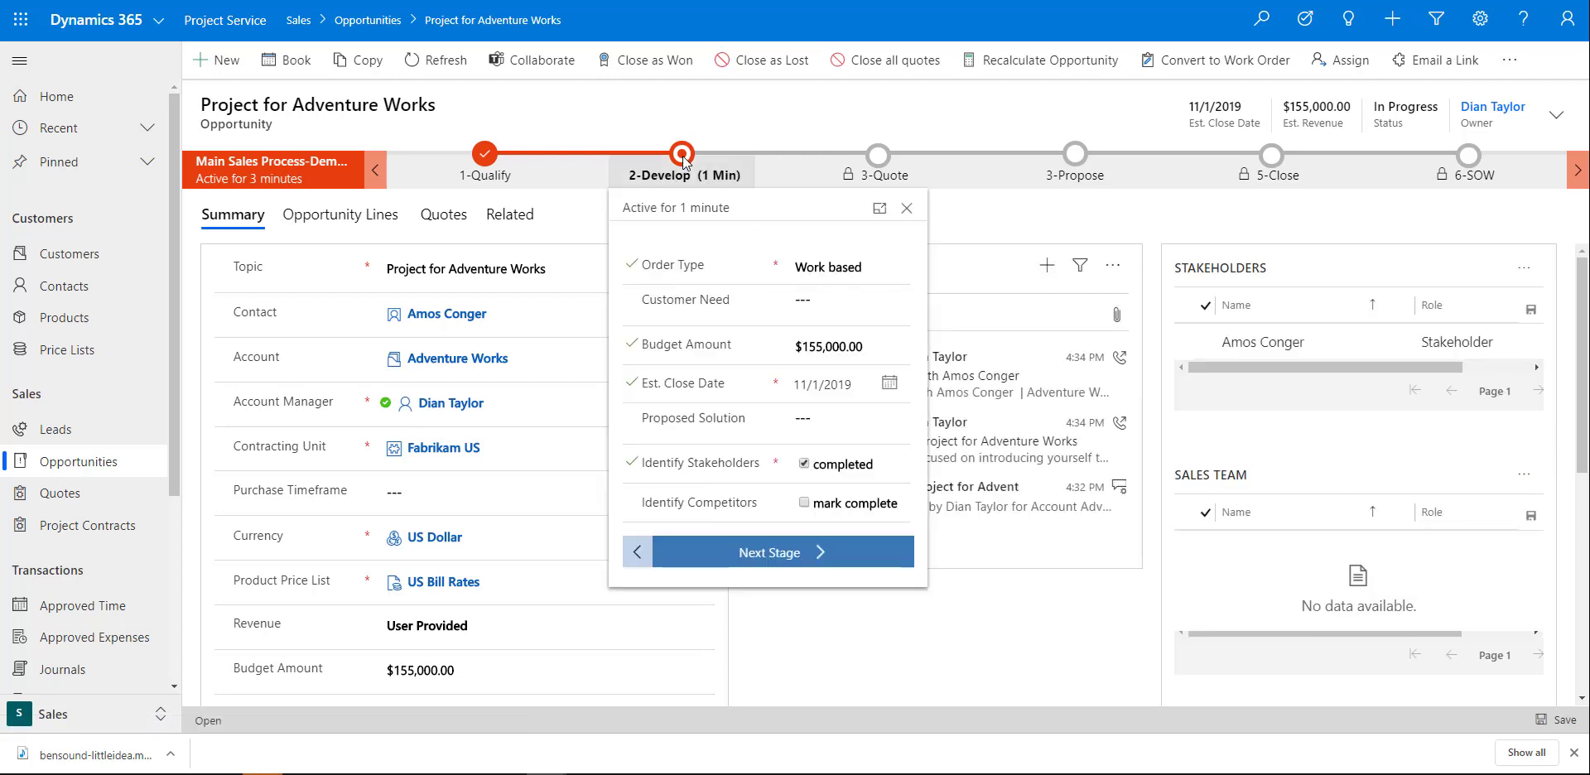
{"action": "left_click", "coordinate": [816, 557]}
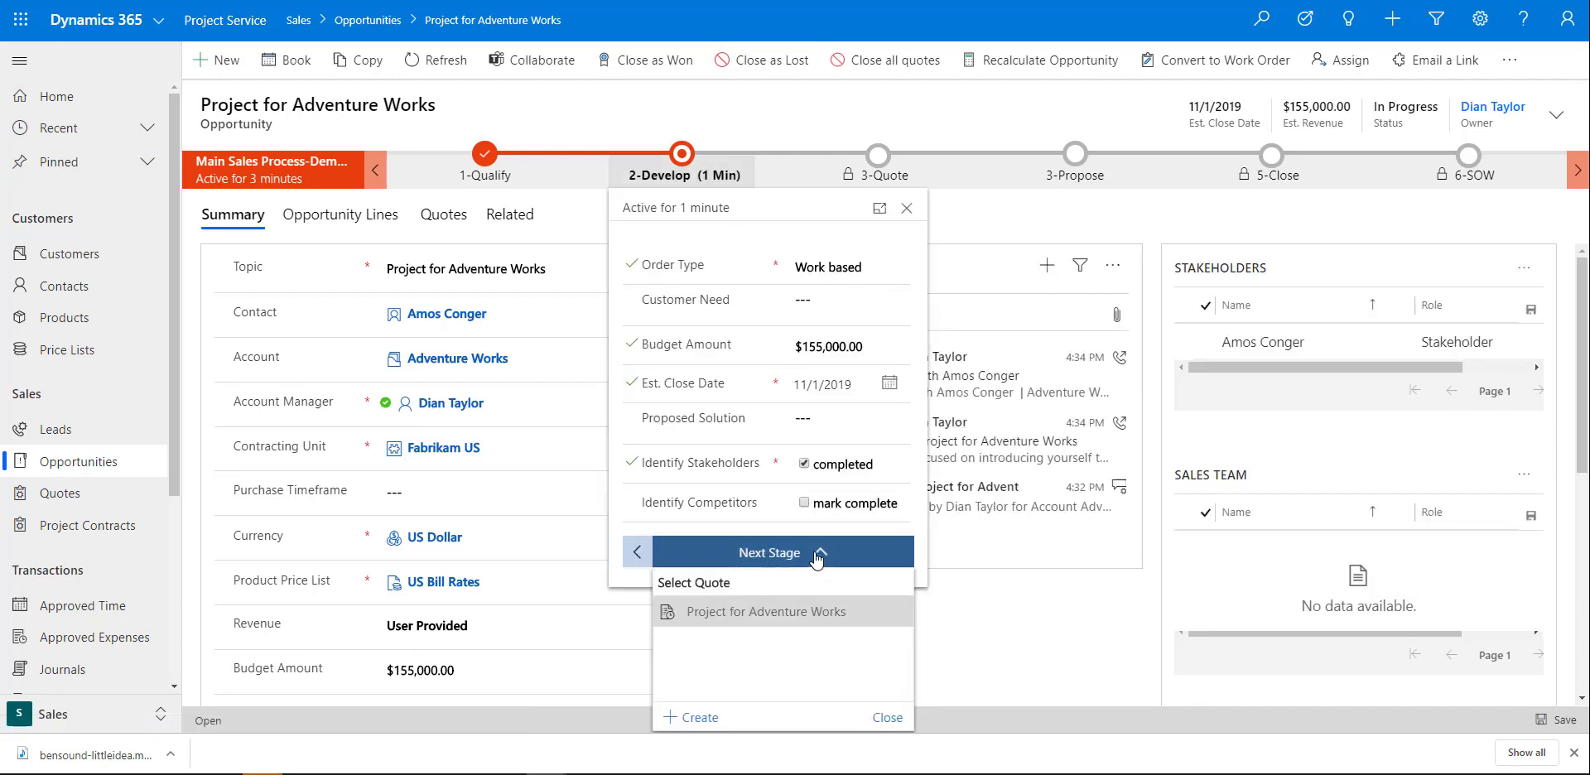
{"action": "left_click", "coordinate": [812, 614]}
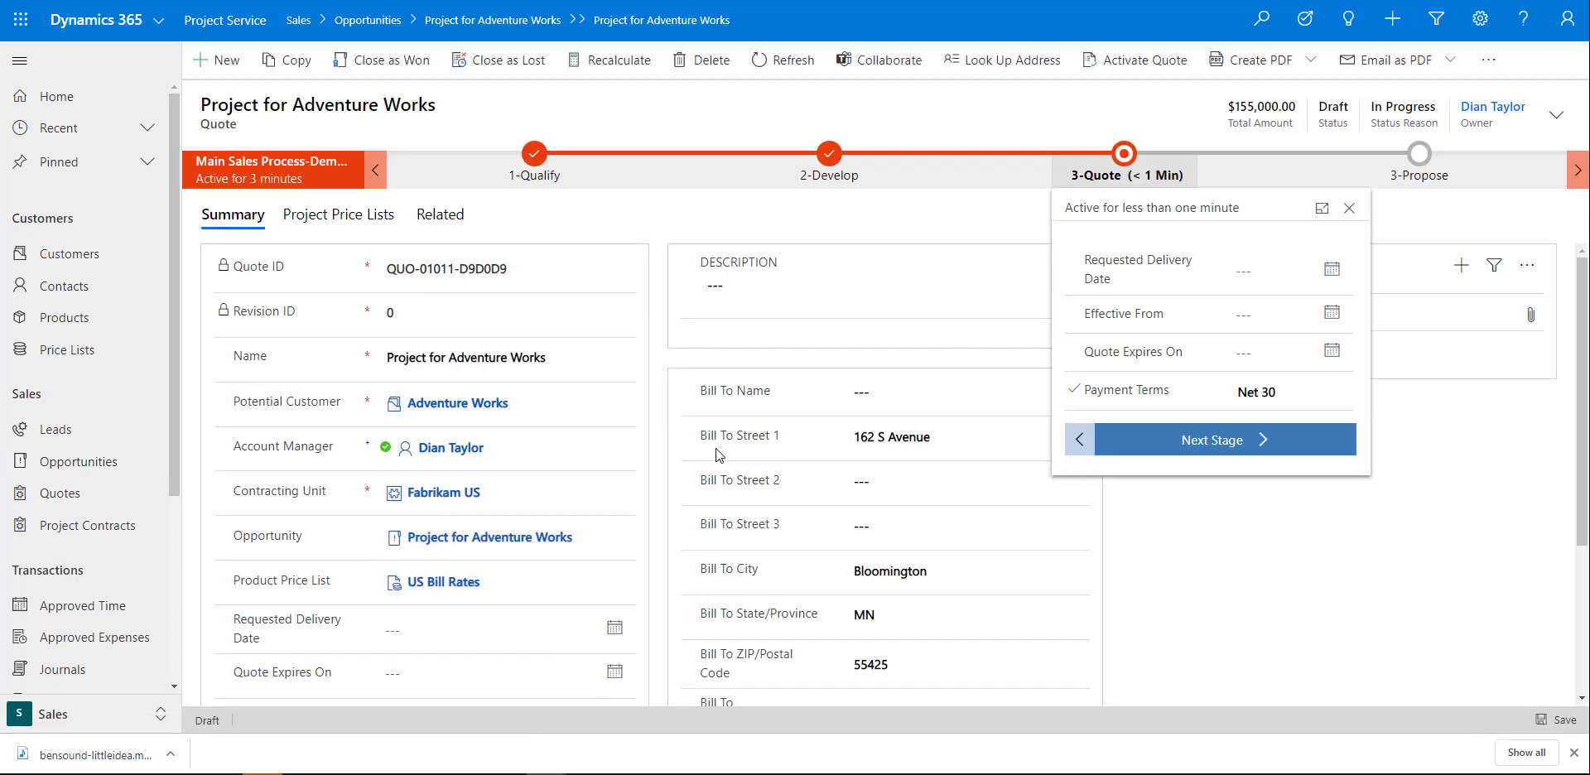
{"action": "left_click", "coordinate": [1349, 208]}
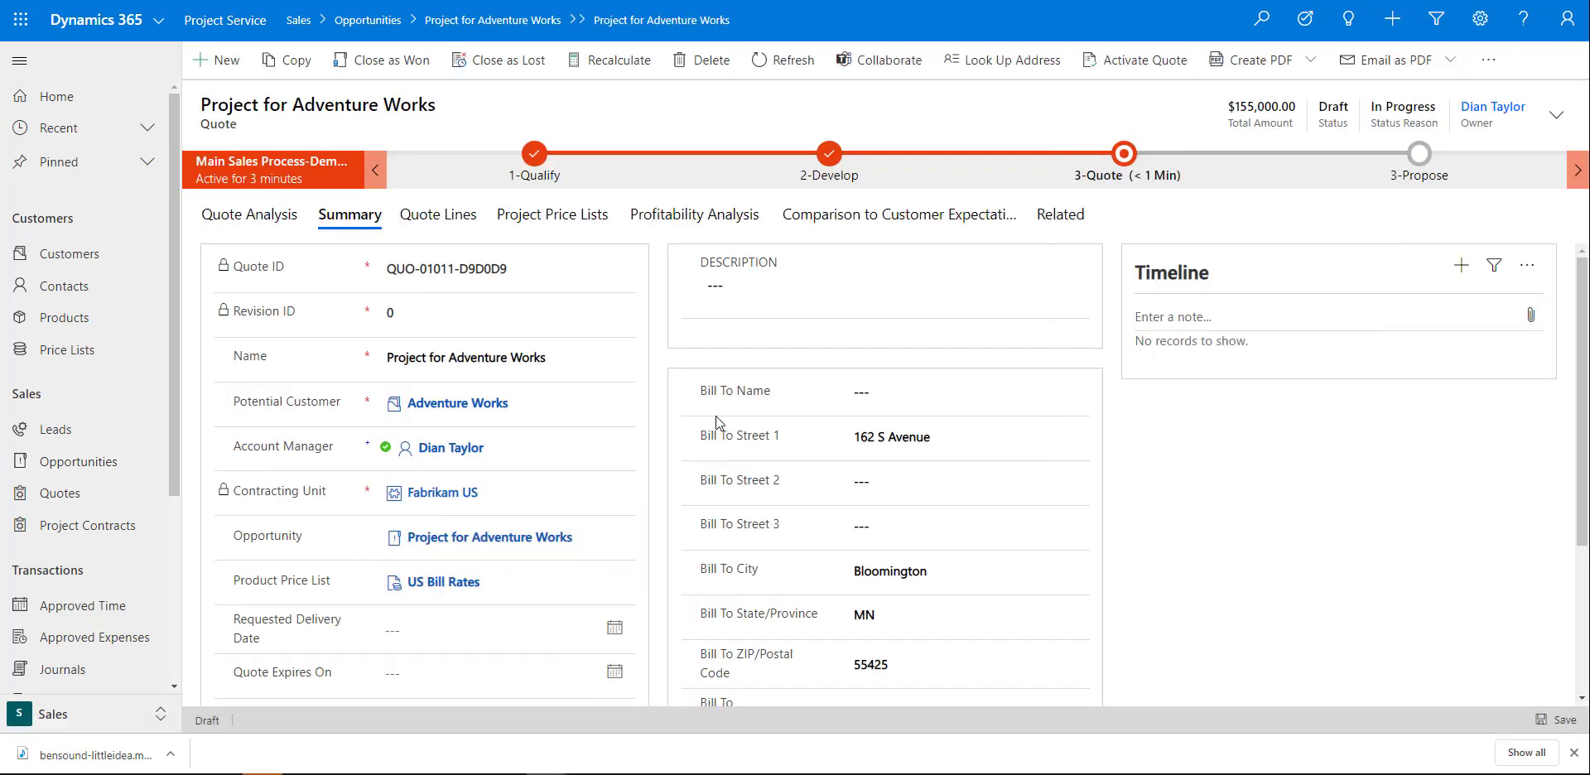
Step: Set the quote's requested delivery date to 1/15/2020
{"action": "scroll", "coordinate": [510, 505], "scroll_direction": "down", "scroll_amount": 1}
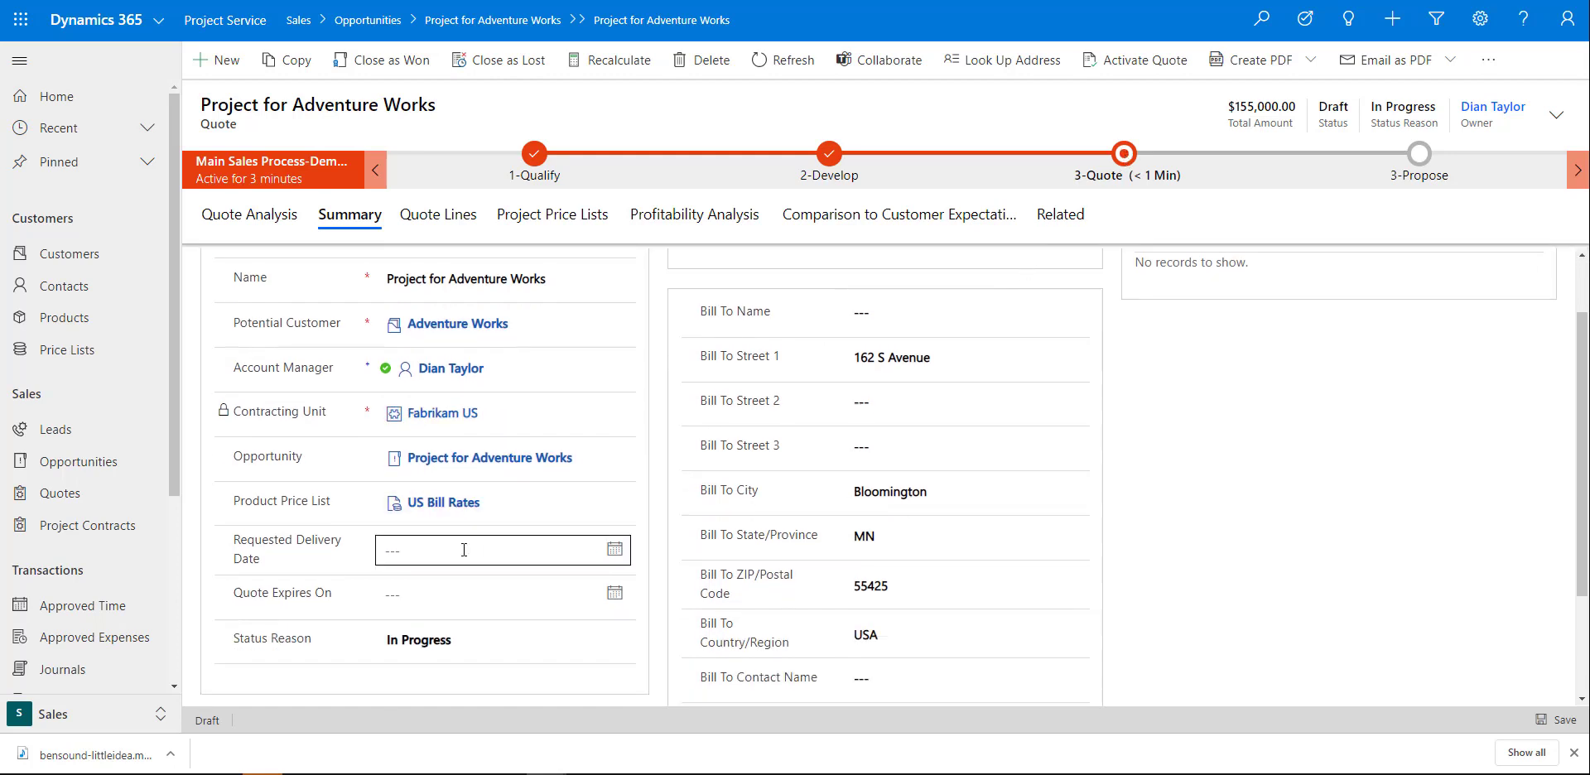
{"action": "left_click", "coordinate": [615, 553]}
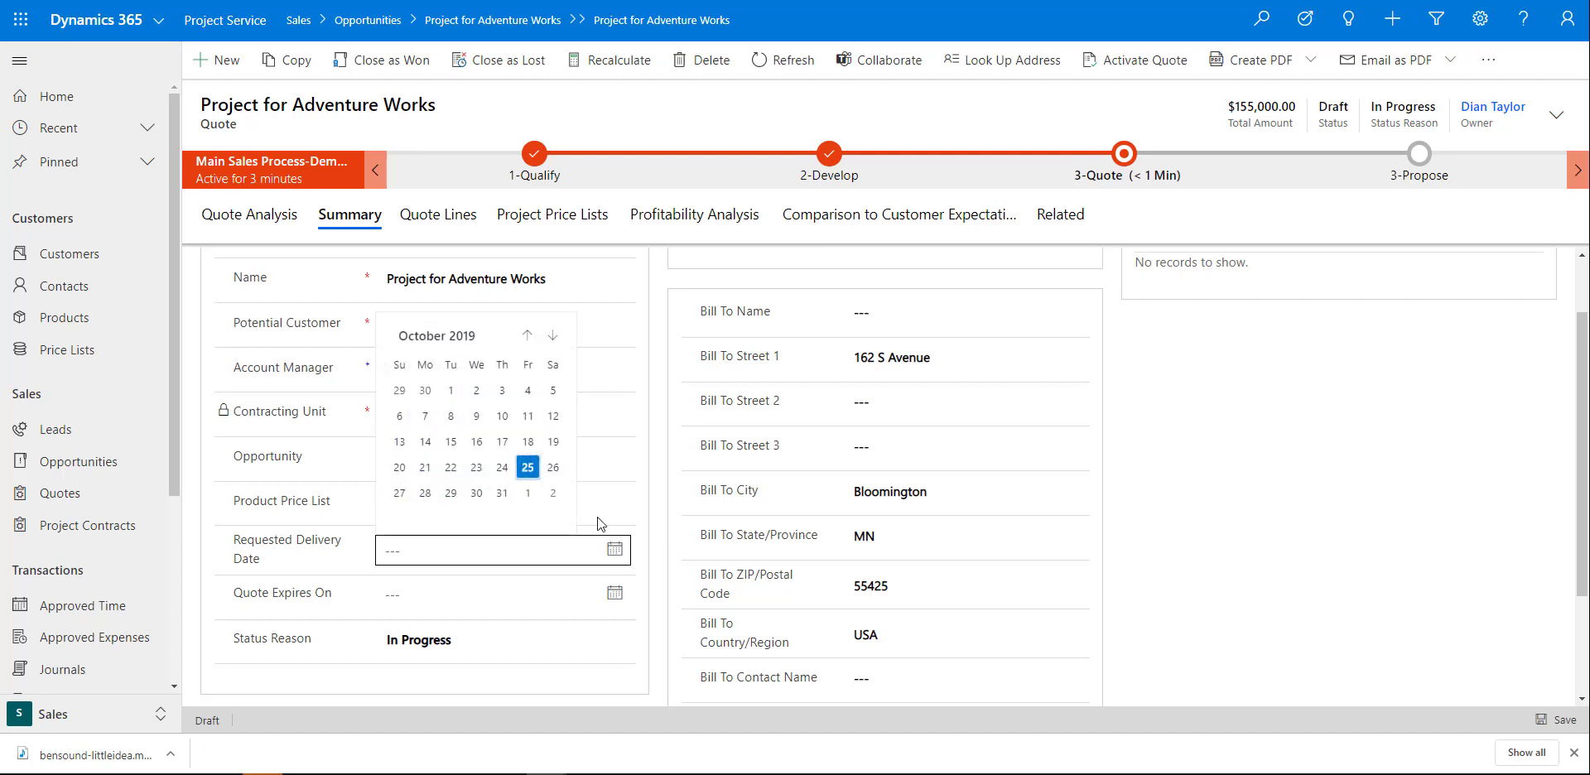
{"action": "left_click", "coordinate": [553, 339]}
{"action": "left_click", "coordinate": [554, 340]}
{"action": "left_click", "coordinate": [553, 340]}
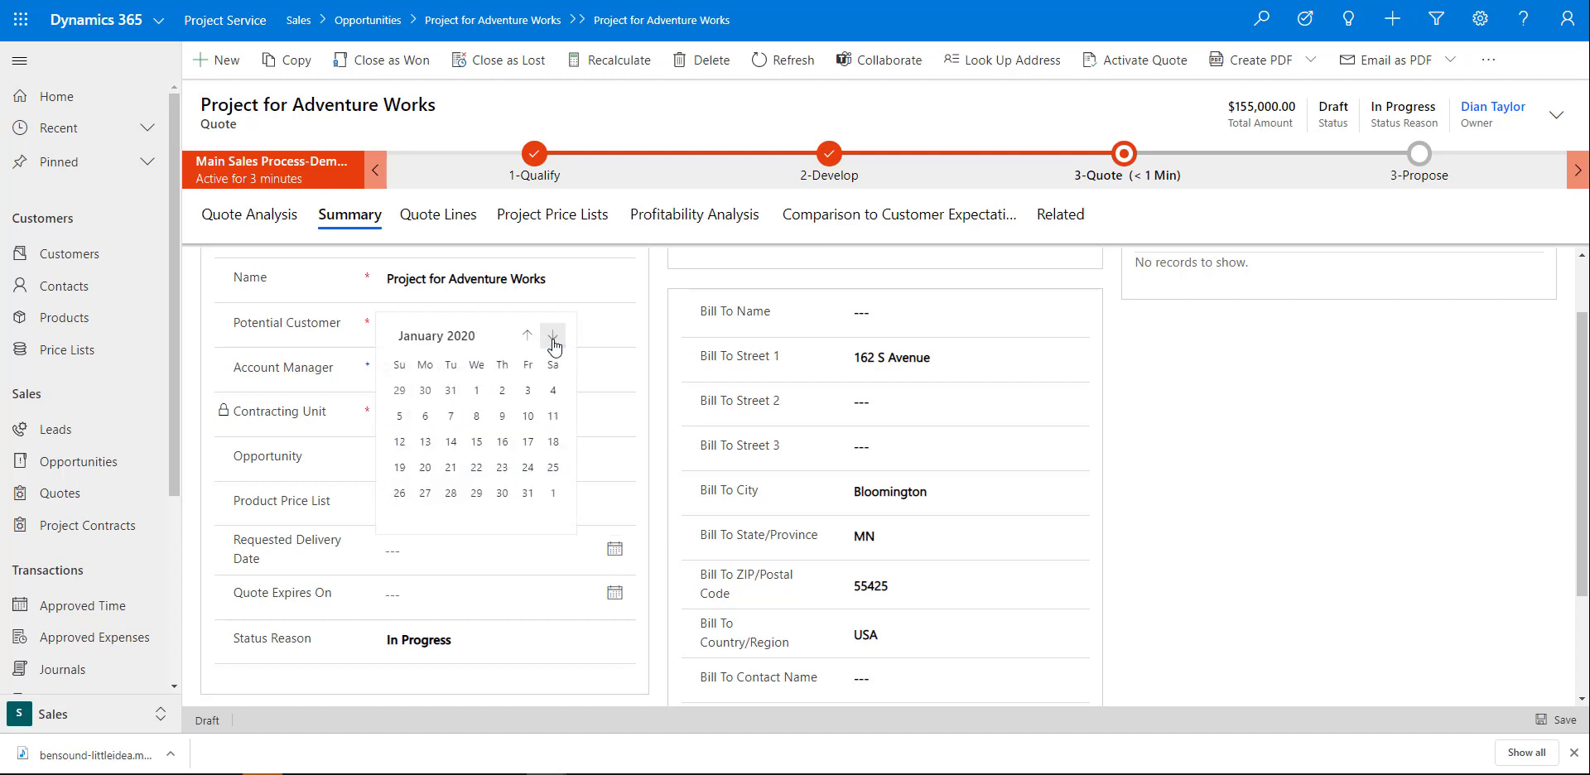
{"action": "left_click", "coordinate": [476, 443]}
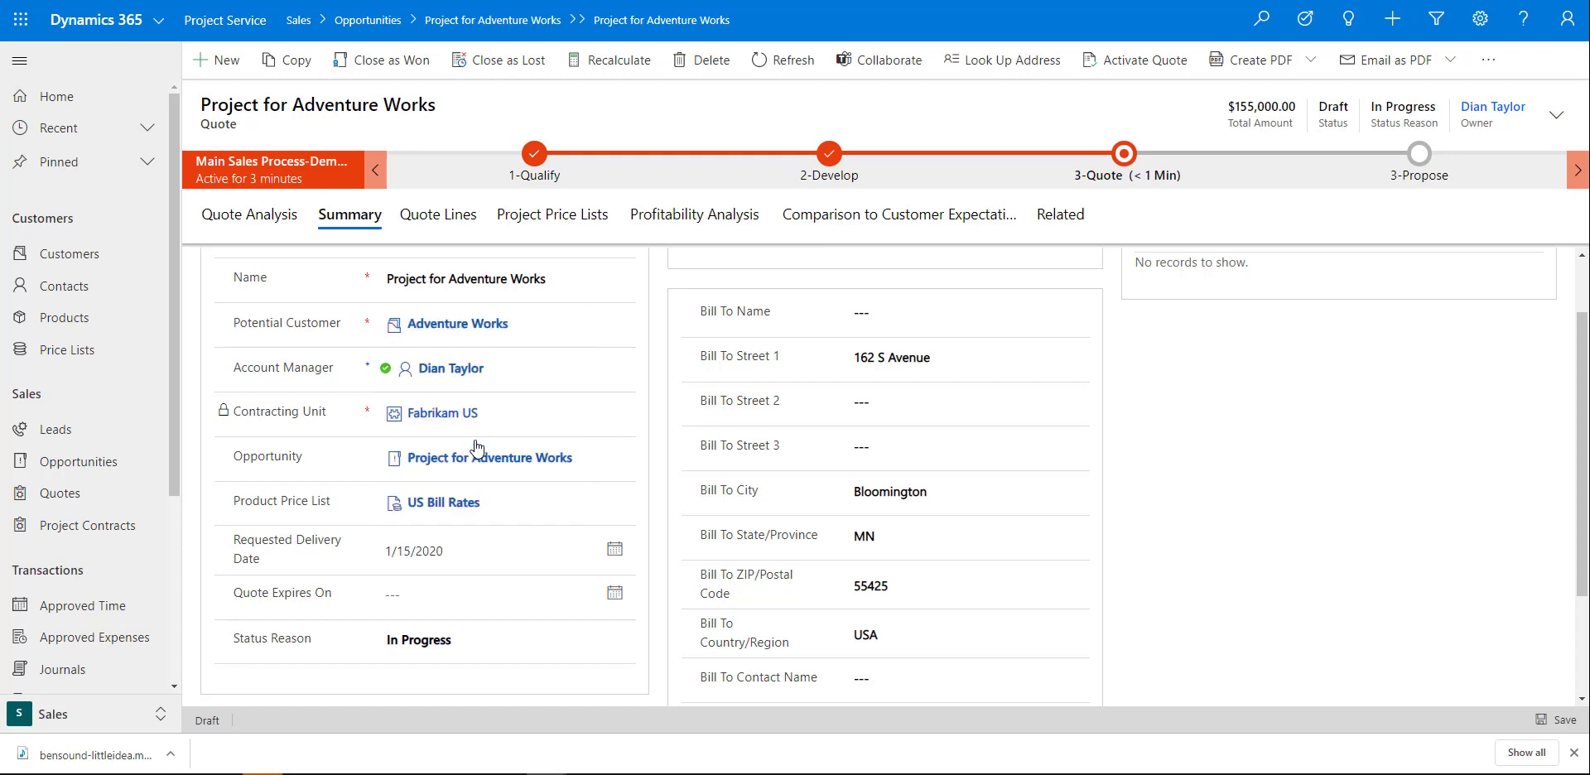
Step: In the 3-Quote stage, set Effective From to 10/25/2019 and Quote Expires On to 11/1/2019, and save the quote
{"action": "left_click", "coordinate": [1125, 165]}
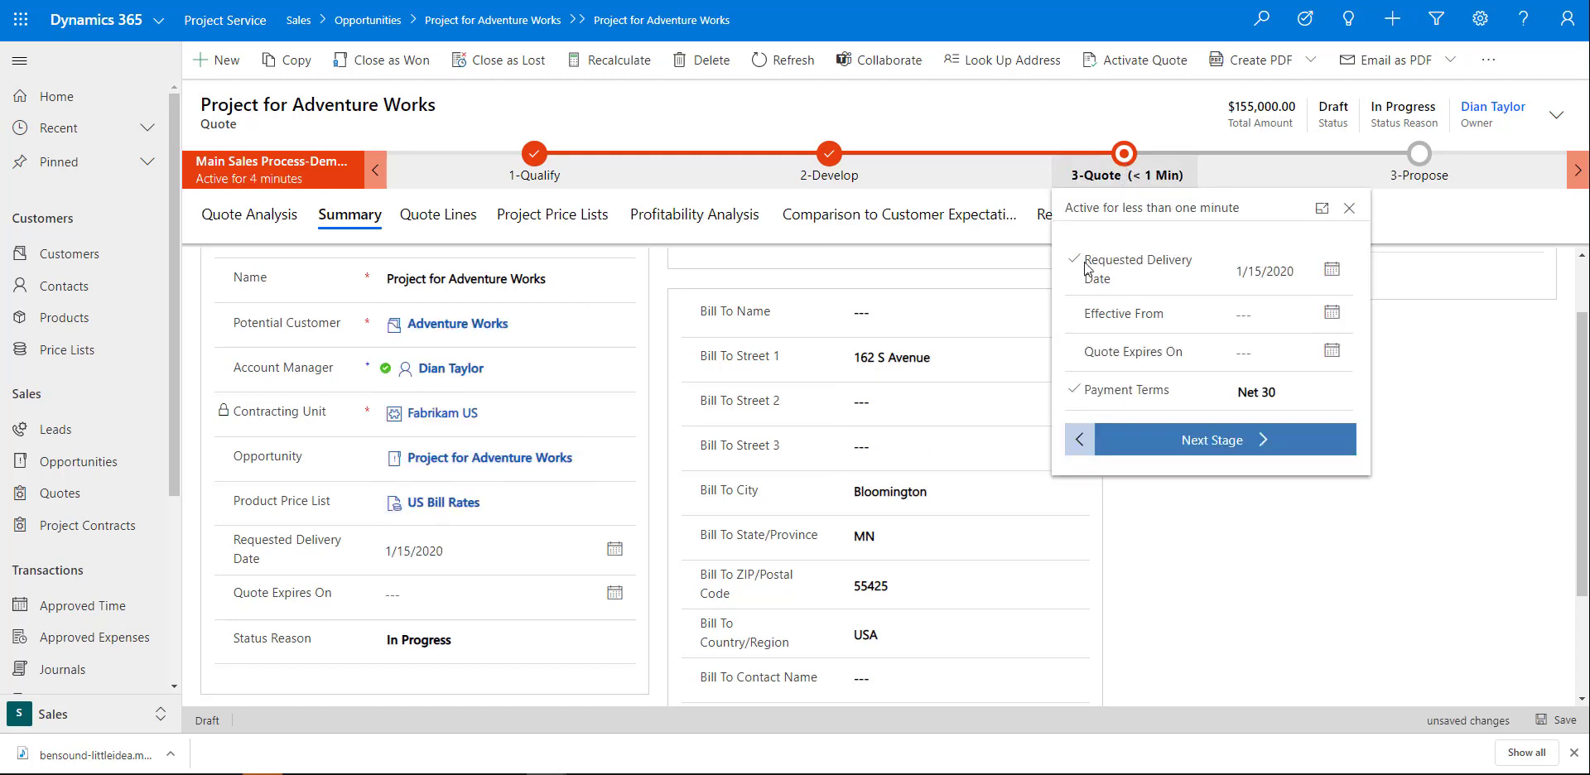
{"action": "left_click", "coordinate": [1331, 312]}
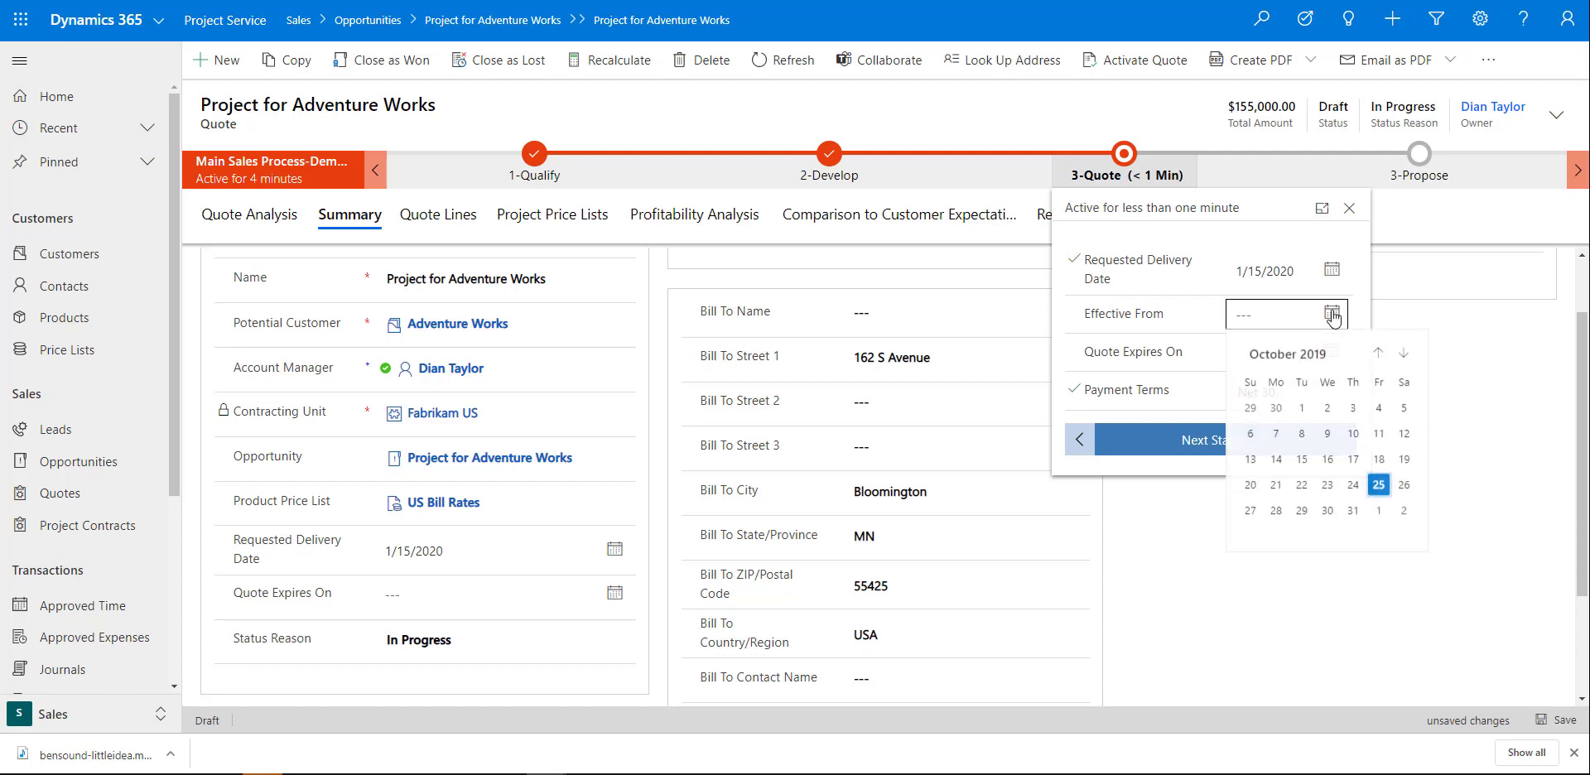
{"action": "left_click", "coordinate": [1379, 489]}
{"action": "left_click", "coordinate": [1331, 351]}
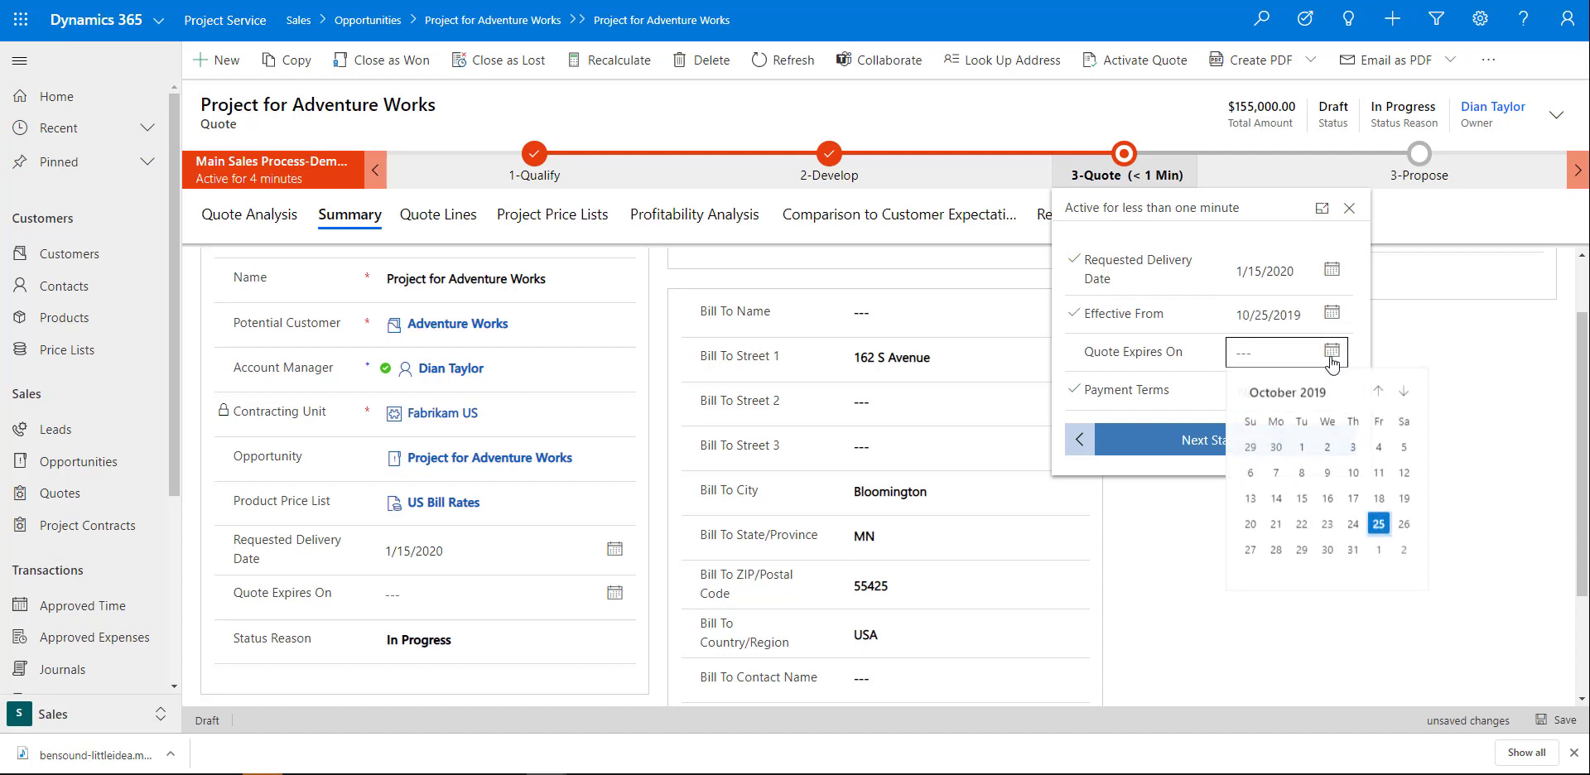
{"action": "left_click", "coordinate": [1379, 550]}
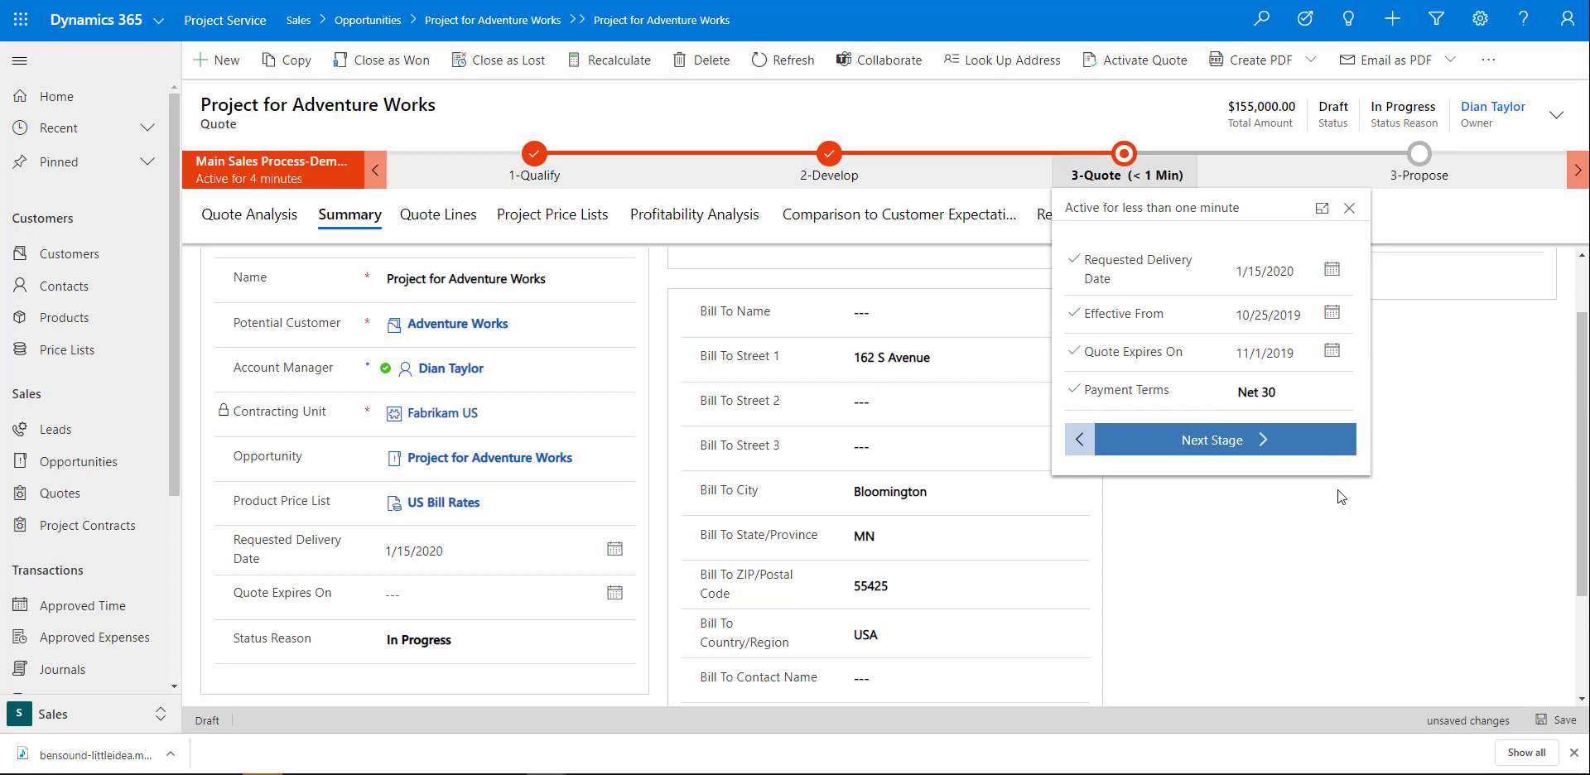
{"action": "left_click", "coordinate": [1553, 720]}
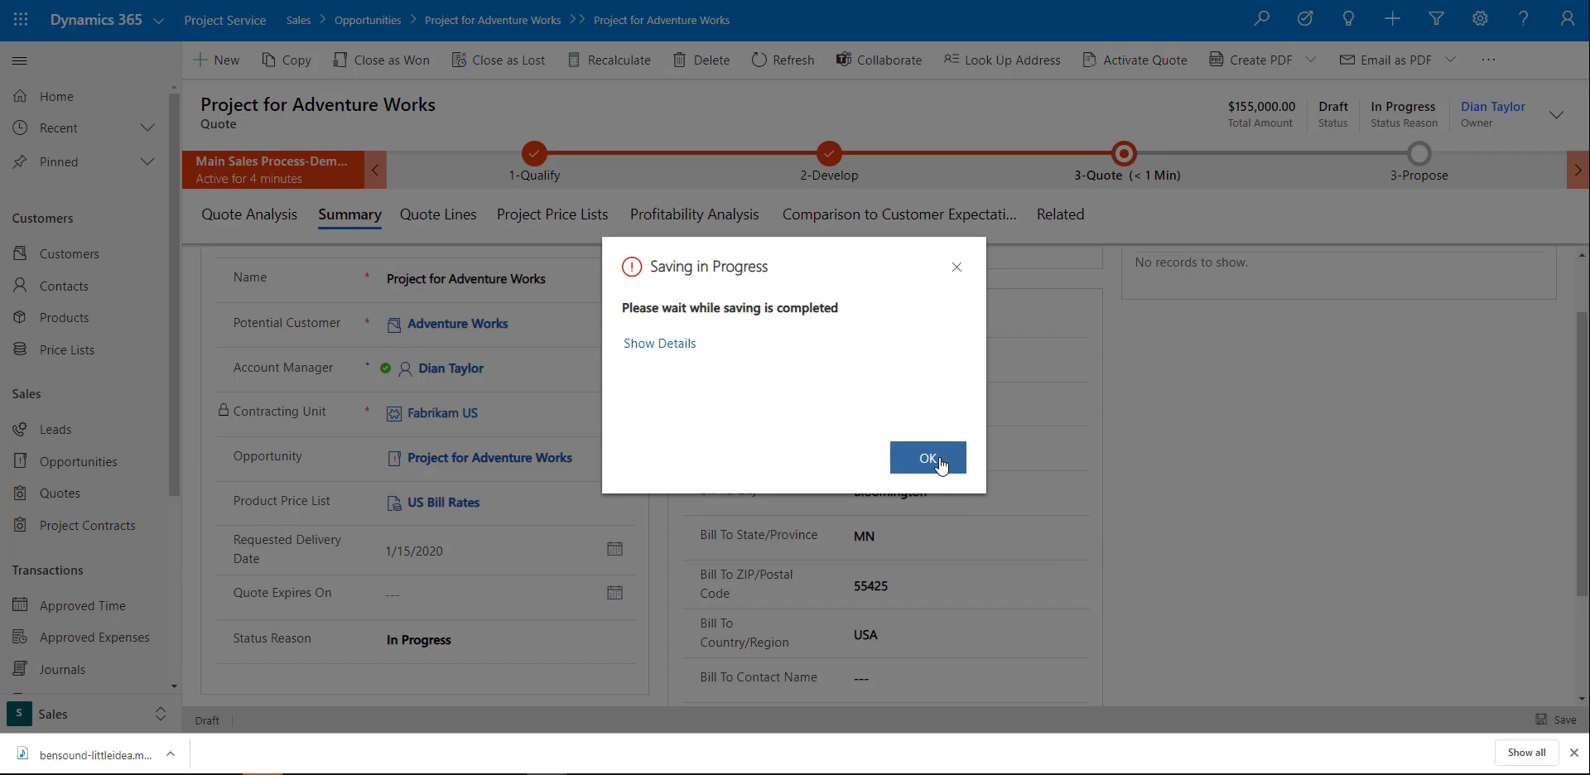
{"action": "left_click", "coordinate": [936, 461]}
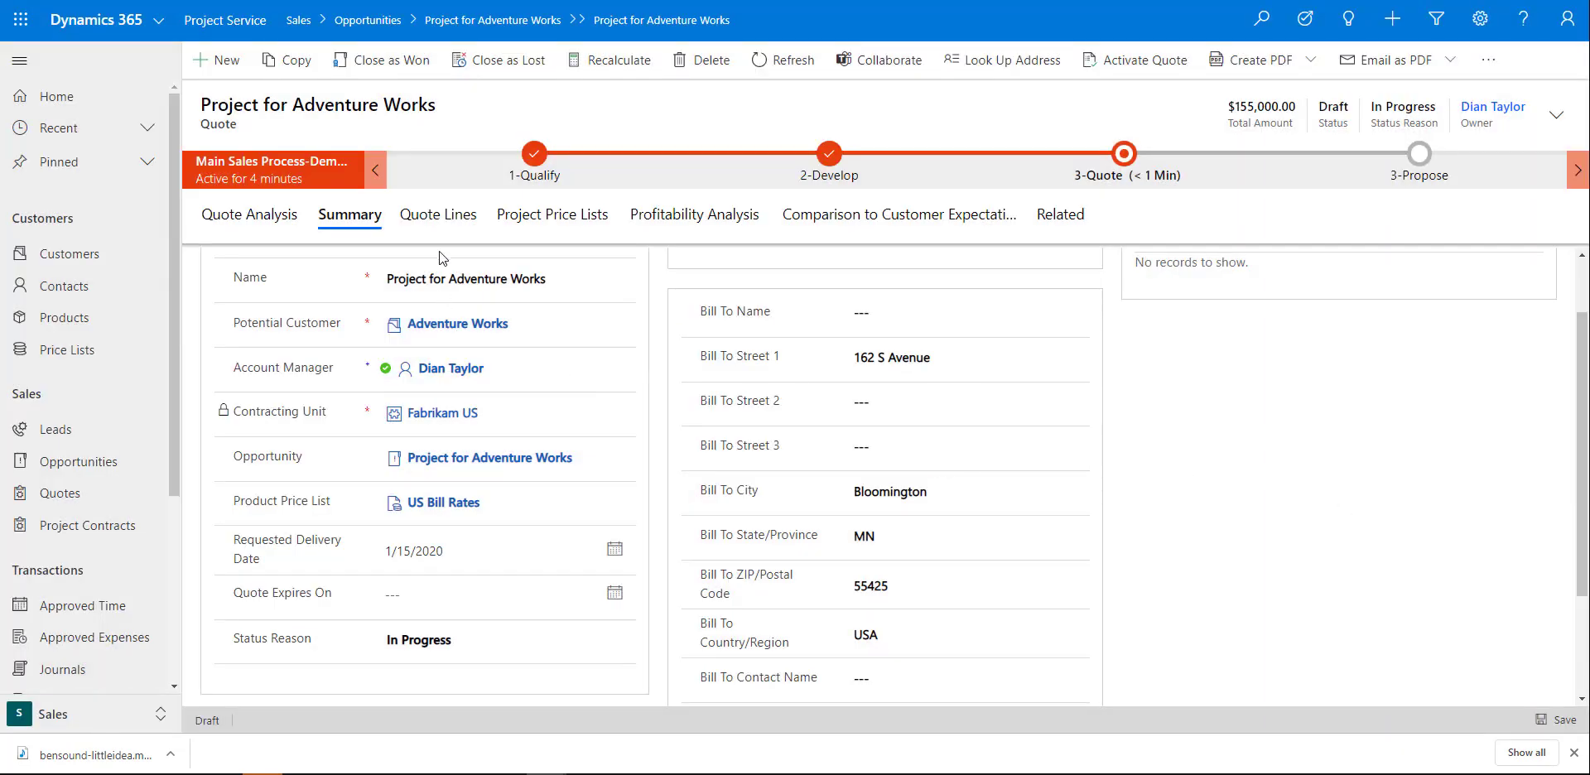
Step: Open the System Implementation quote line, set Include Fee and Include Expense to No, and save it
{"action": "left_click", "coordinate": [442, 217]}
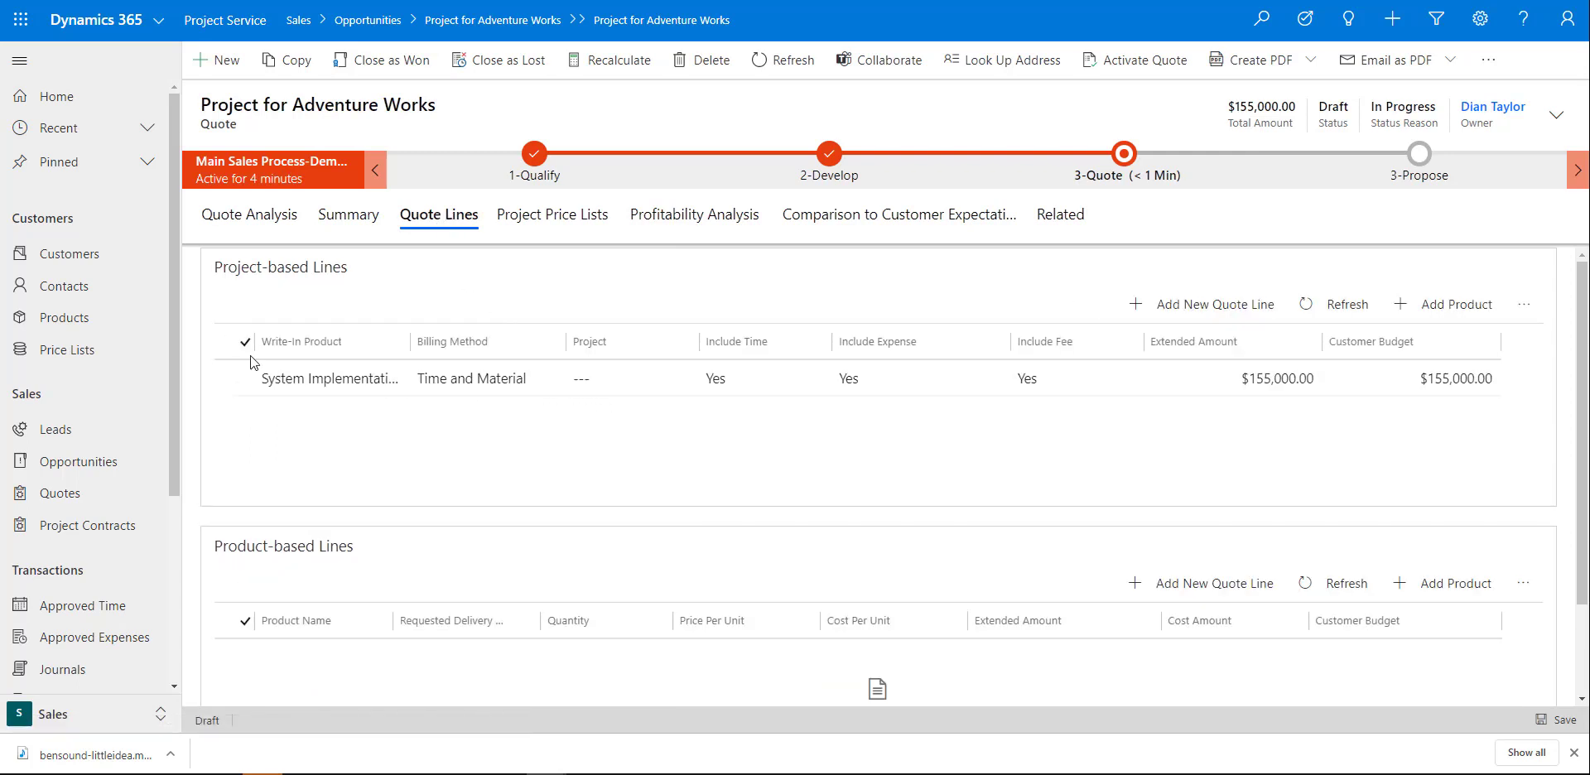
{"action": "double_click", "coordinate": [461, 377]}
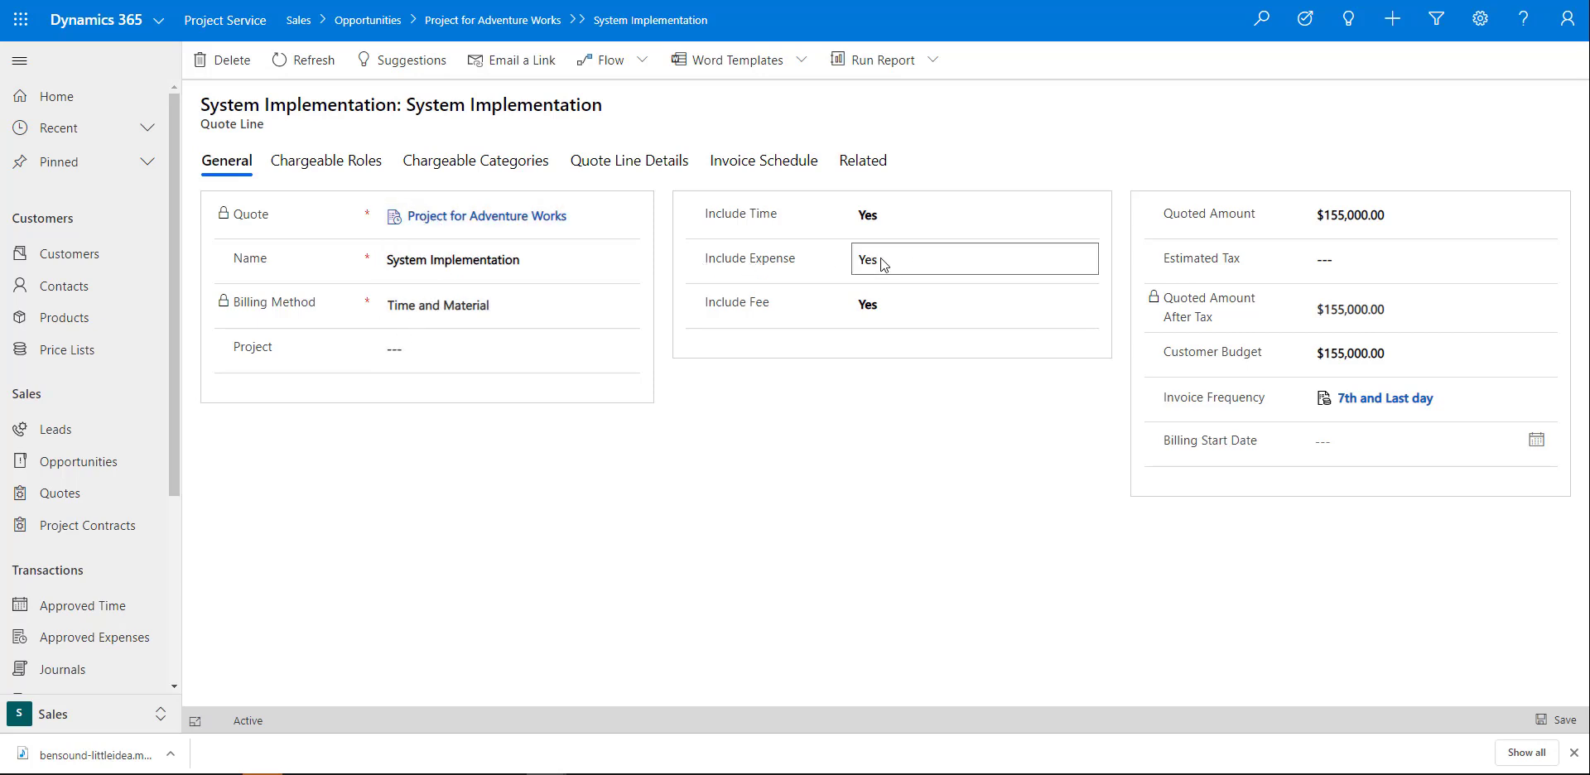
{"action": "left_click", "coordinate": [897, 296]}
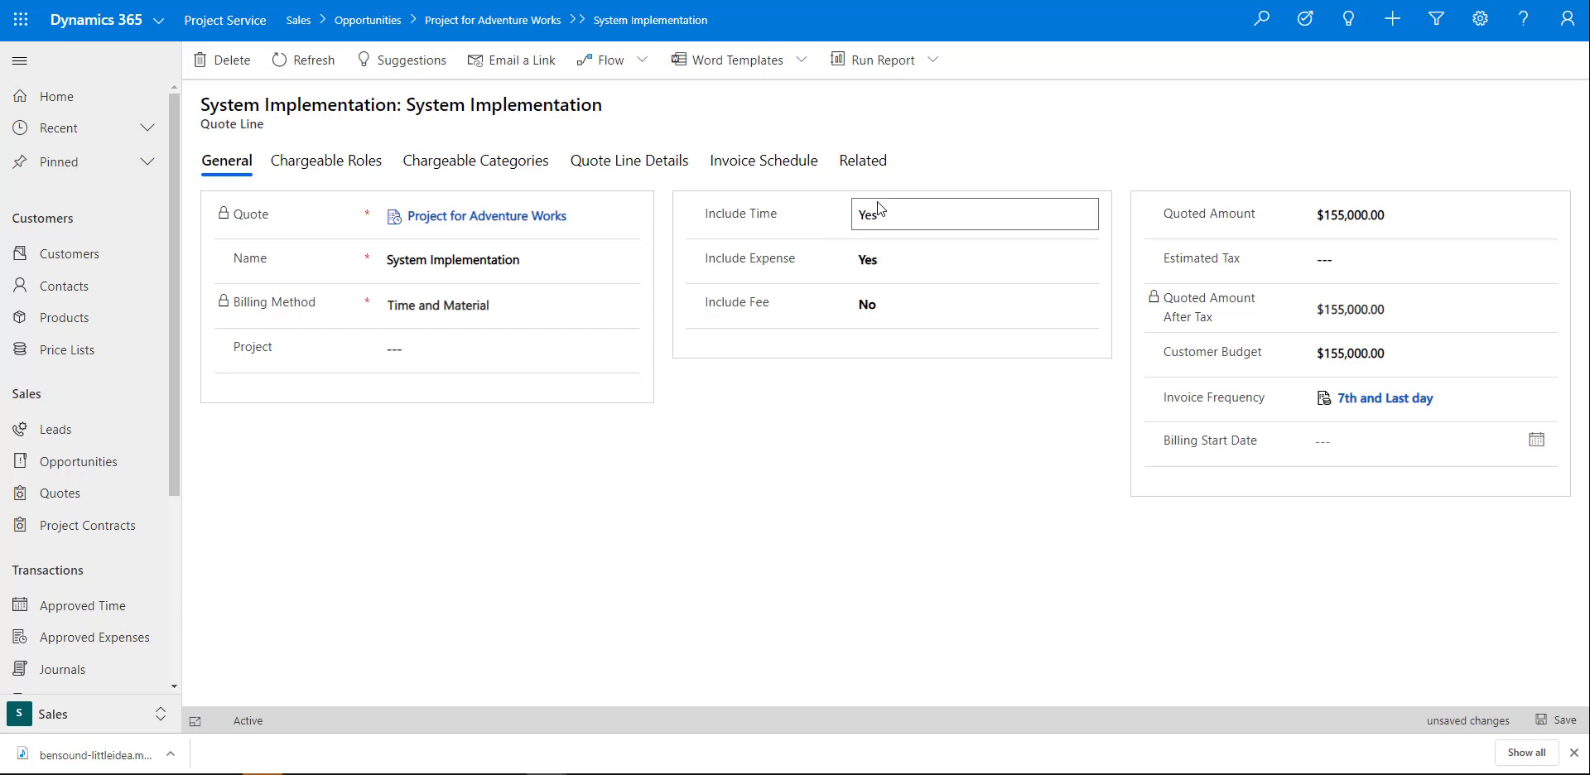
{"action": "left_click", "coordinate": [885, 259]}
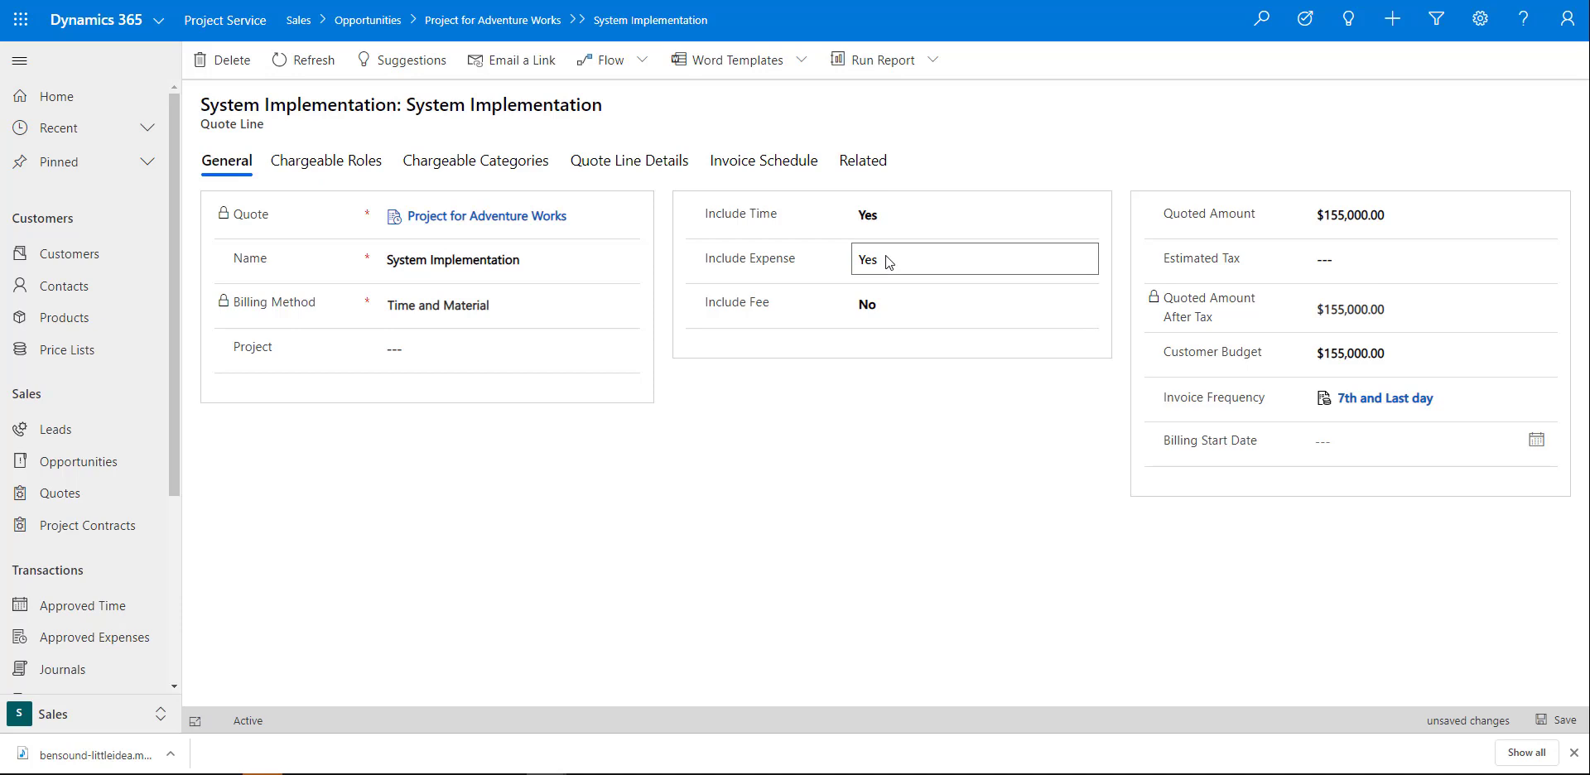
{"action": "left_click", "coordinate": [1557, 720]}
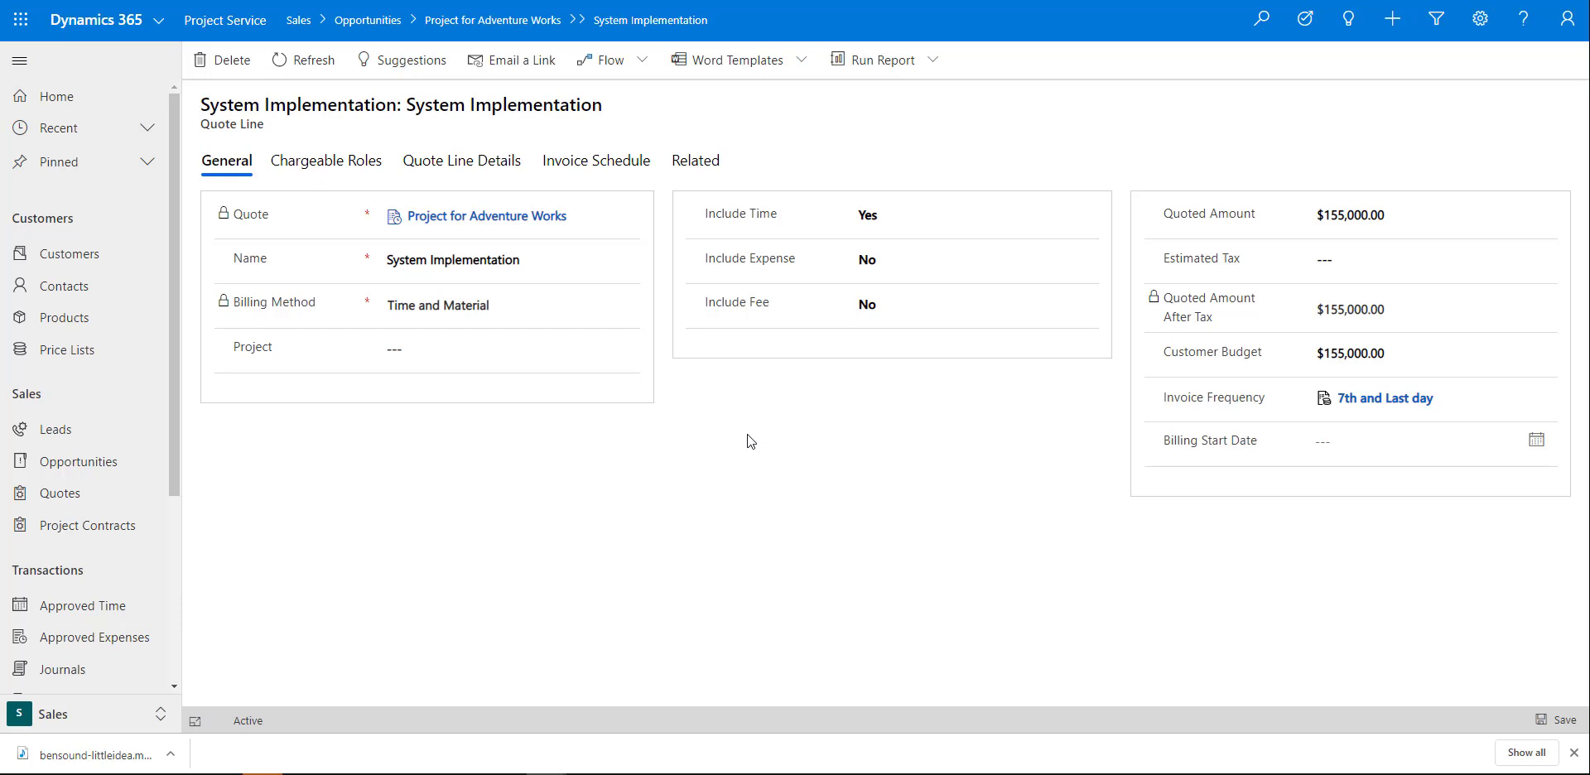
Step: Start a new project for the quote line and name it "Project for Adventure works-" followed by the quote ID
{"action": "left_click", "coordinate": [507, 351]}
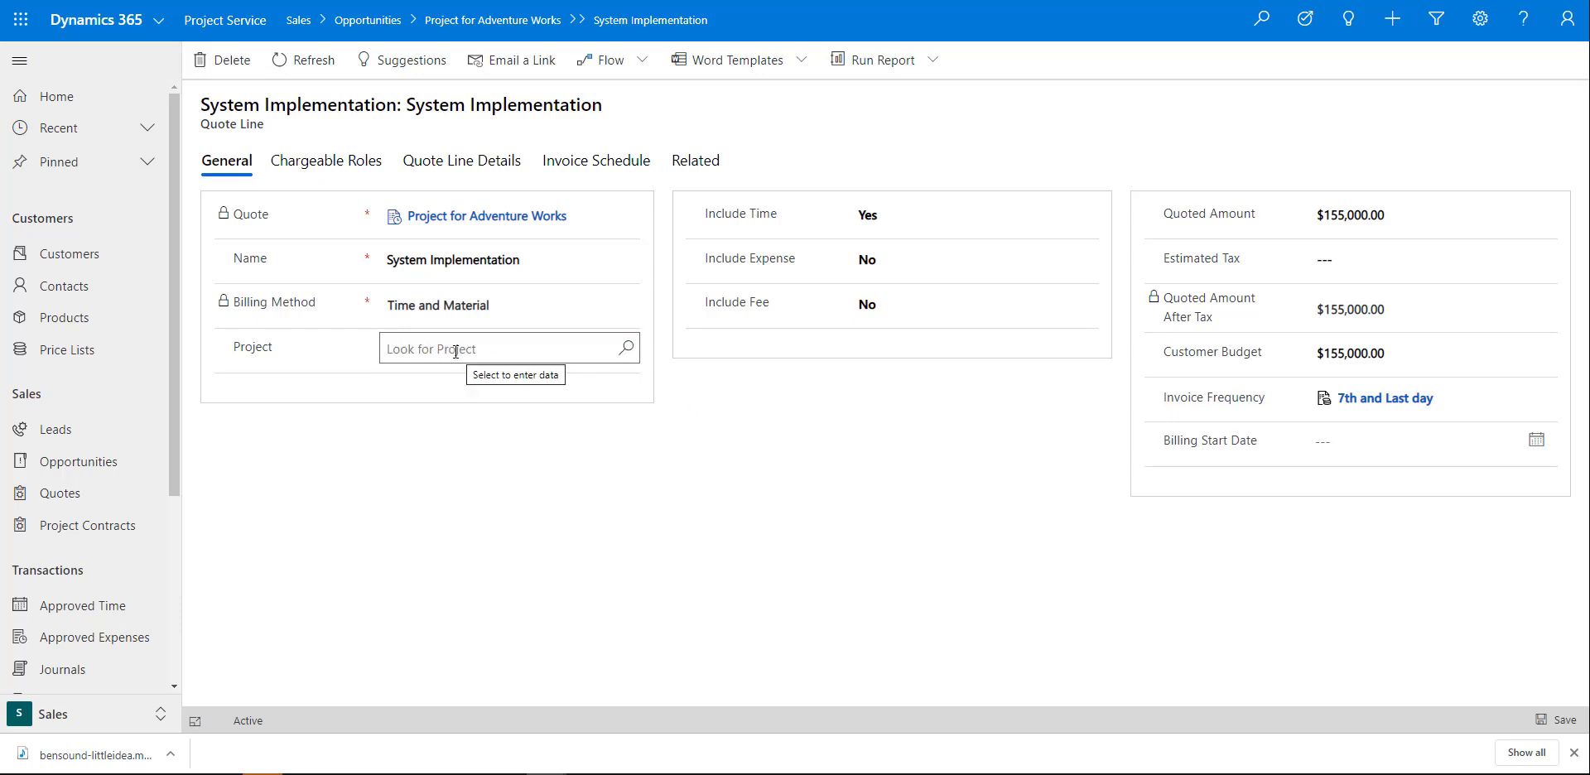
{"action": "left_click", "coordinate": [623, 351]}
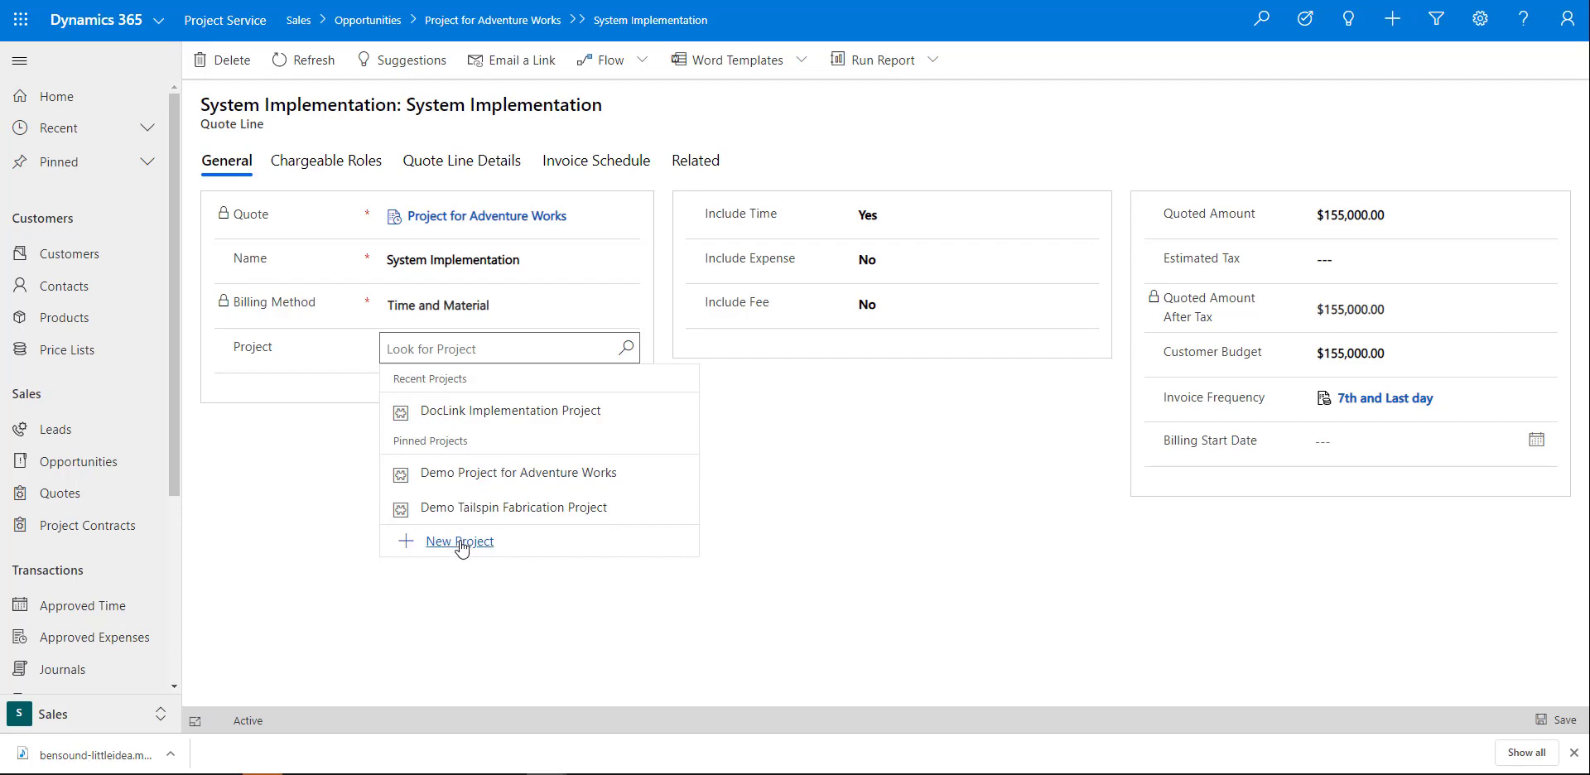
{"action": "left_click", "coordinate": [461, 544]}
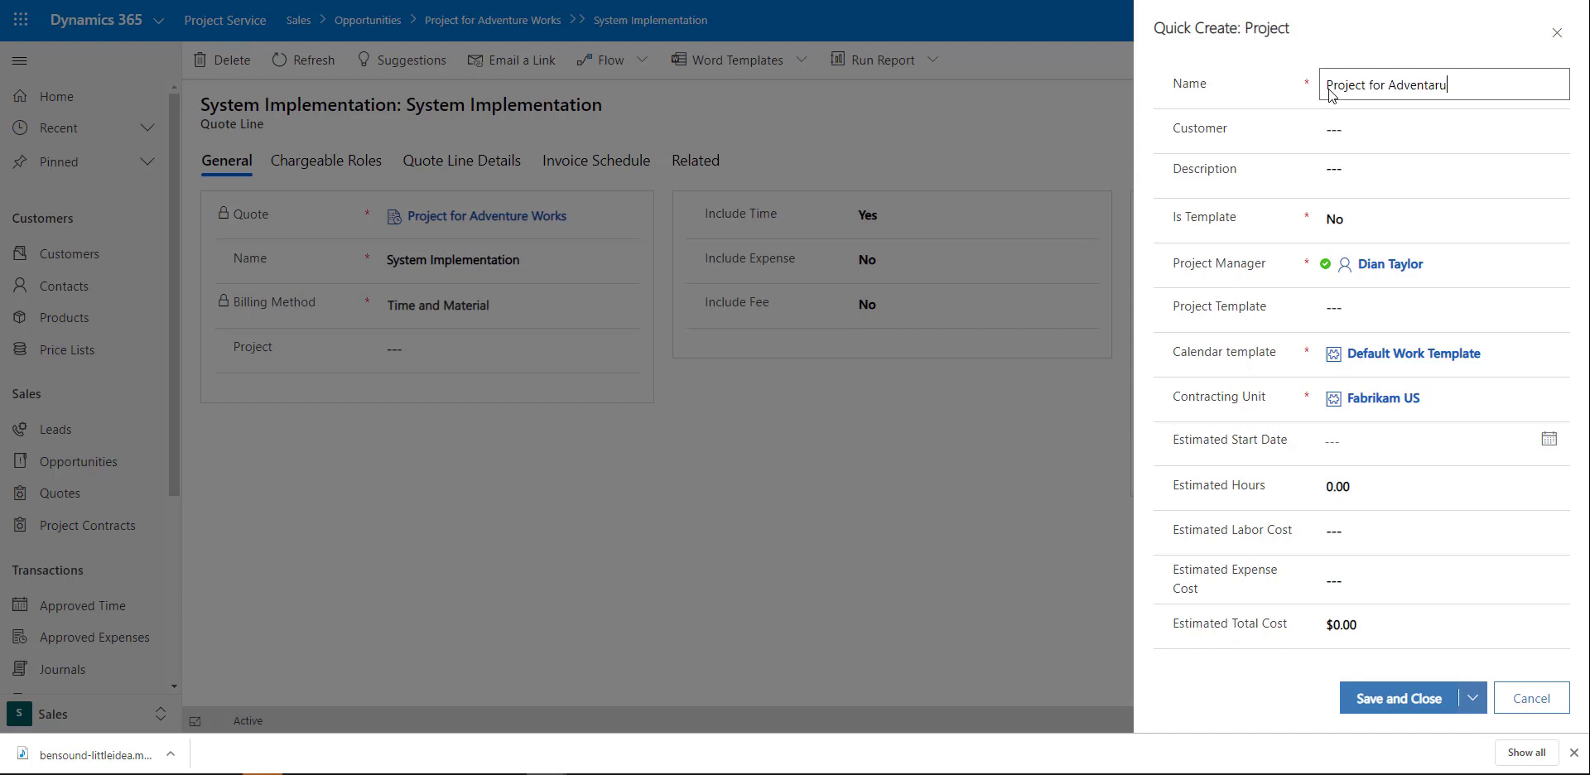
{"action": "type", "text": "Project for Adventure works"}
{"action": "key", "text": "Tab"}
{"action": "left_click", "coordinate": [1525, 95]}
{"action": "type", "text": "-"}
{"action": "type", "text": "QUO-01011-D9D0D9"}
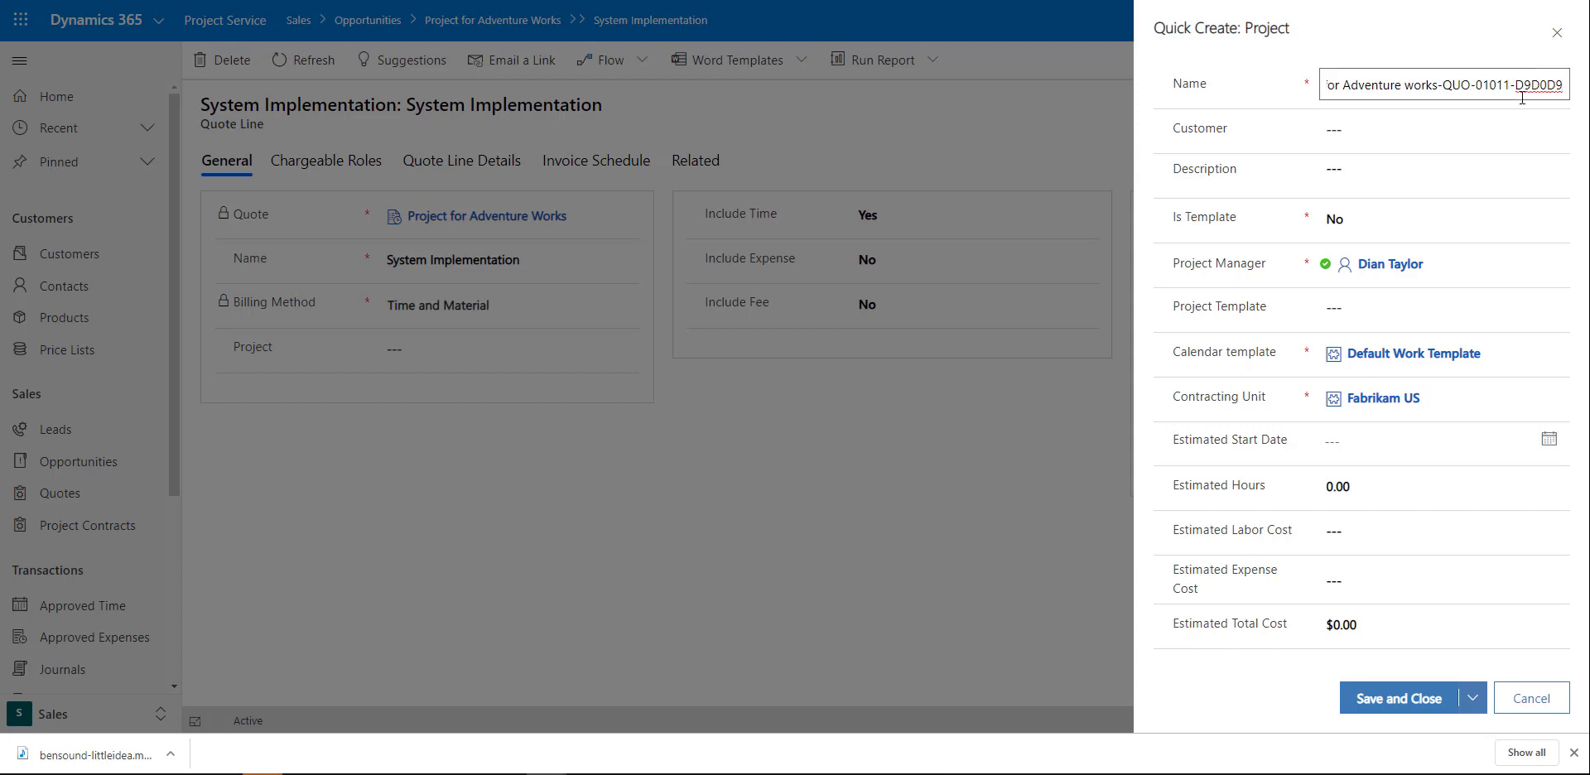
Step: Set the new project's customer to Adventure Works and its project template to Agile Template
{"action": "left_click", "coordinate": [1414, 126]}
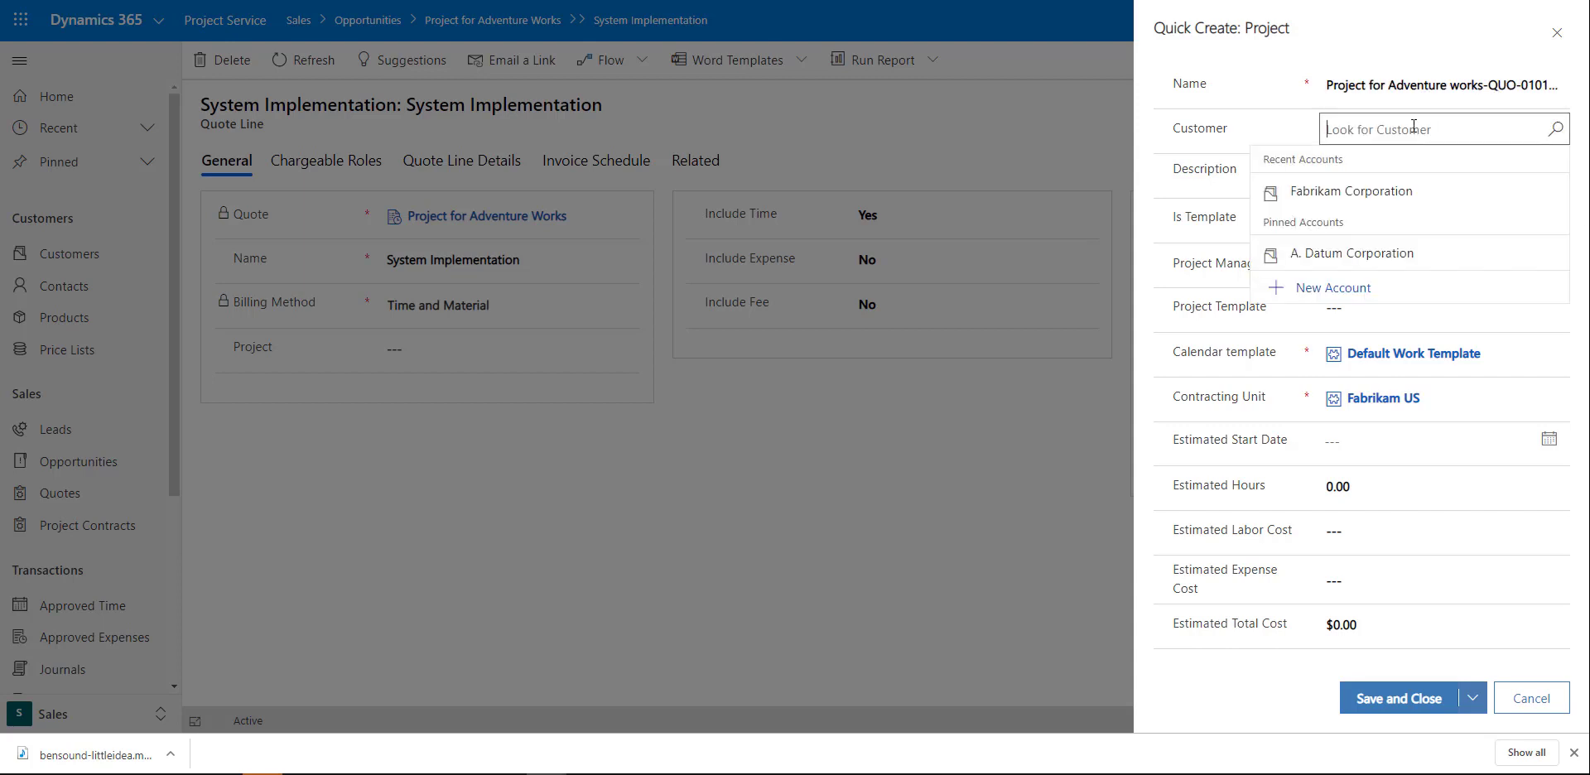
{"action": "type", "text": "adven"}
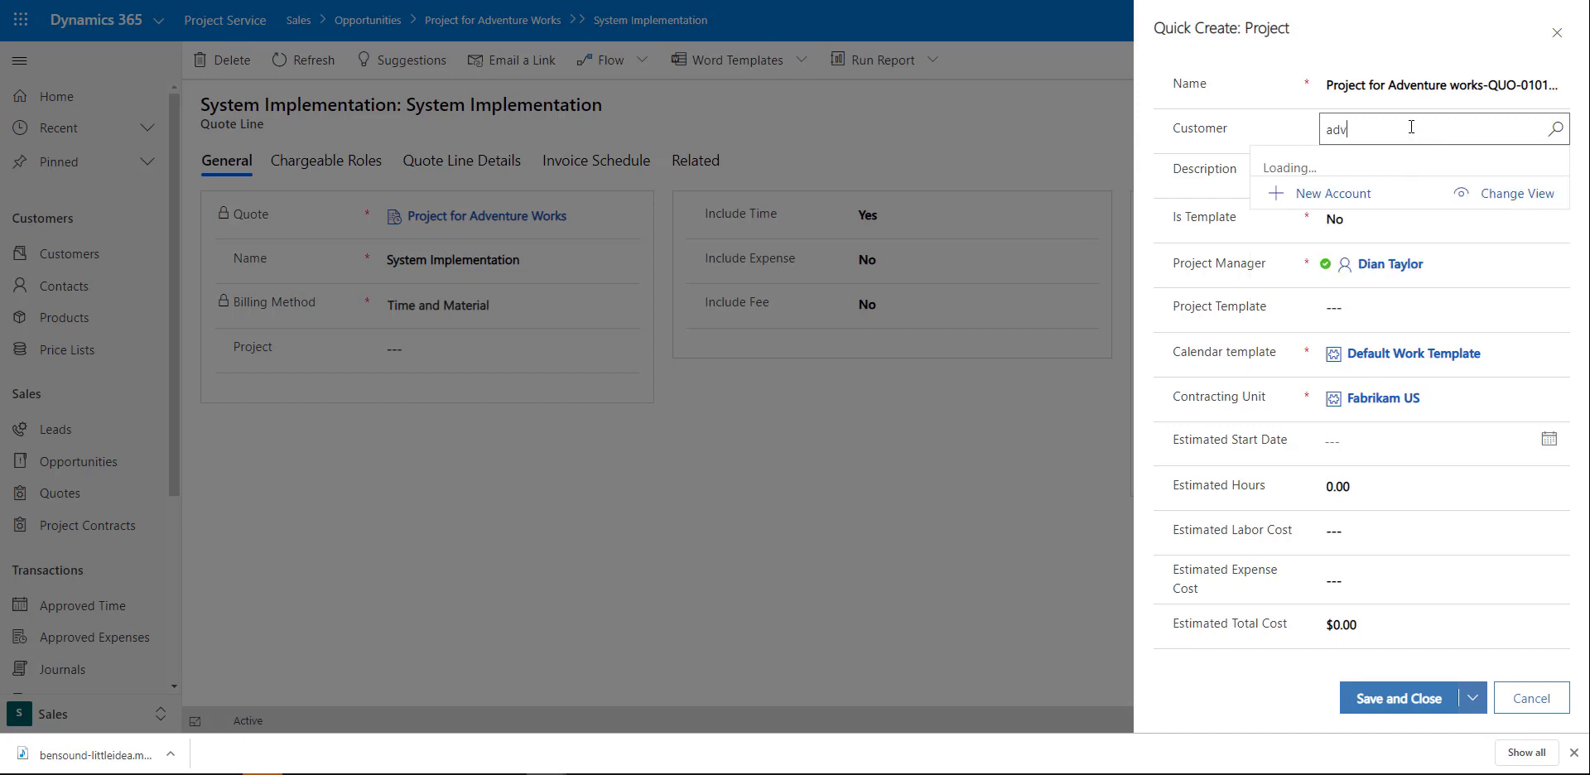
{"action": "left_click", "coordinate": [1410, 206]}
{"action": "left_click", "coordinate": [1393, 171]}
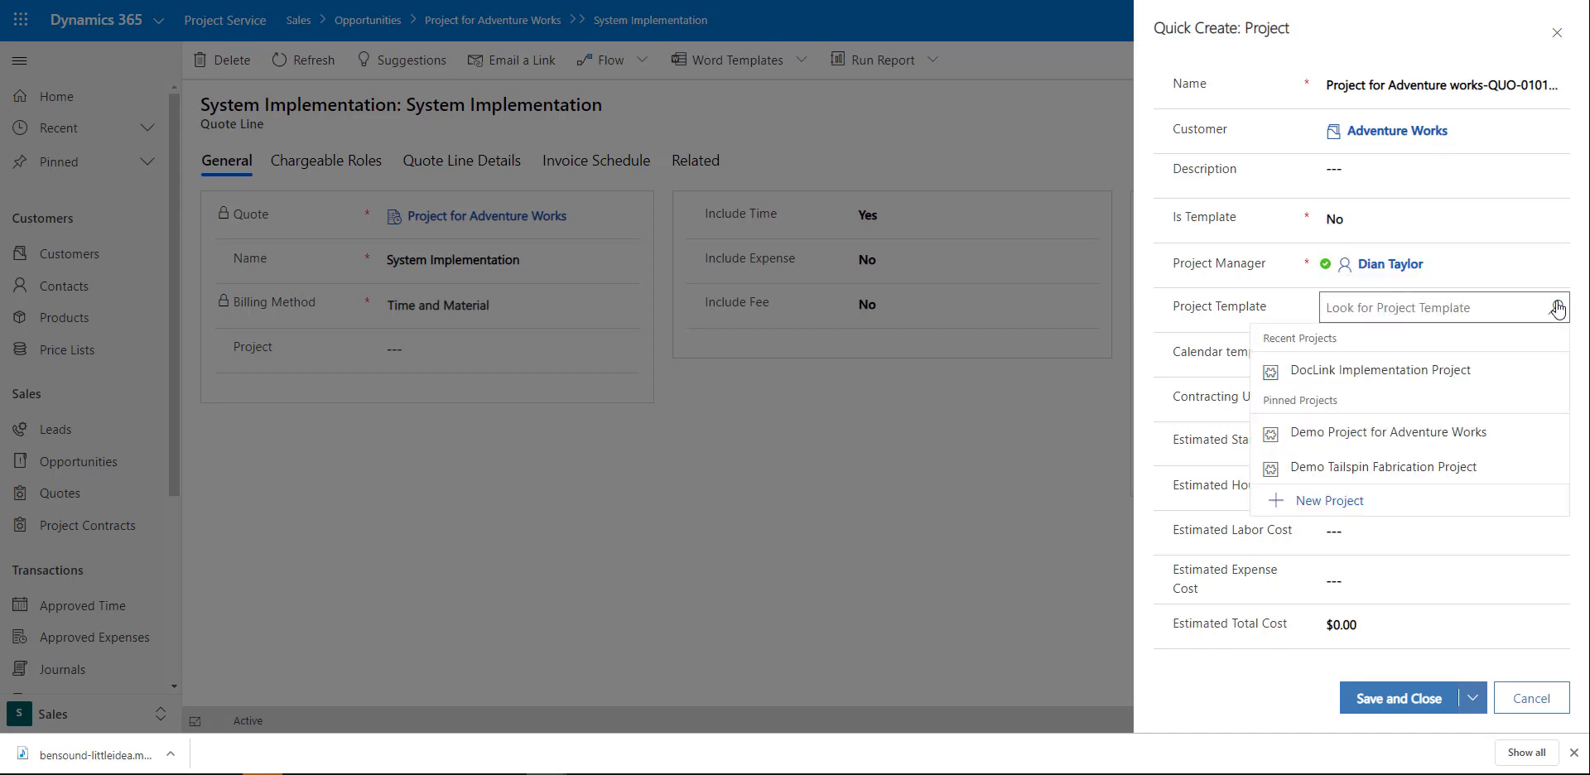
{"action": "left_click", "coordinate": [1405, 308]}
{"action": "type", "text": "agile"}
{"action": "left_click", "coordinate": [1375, 381]}
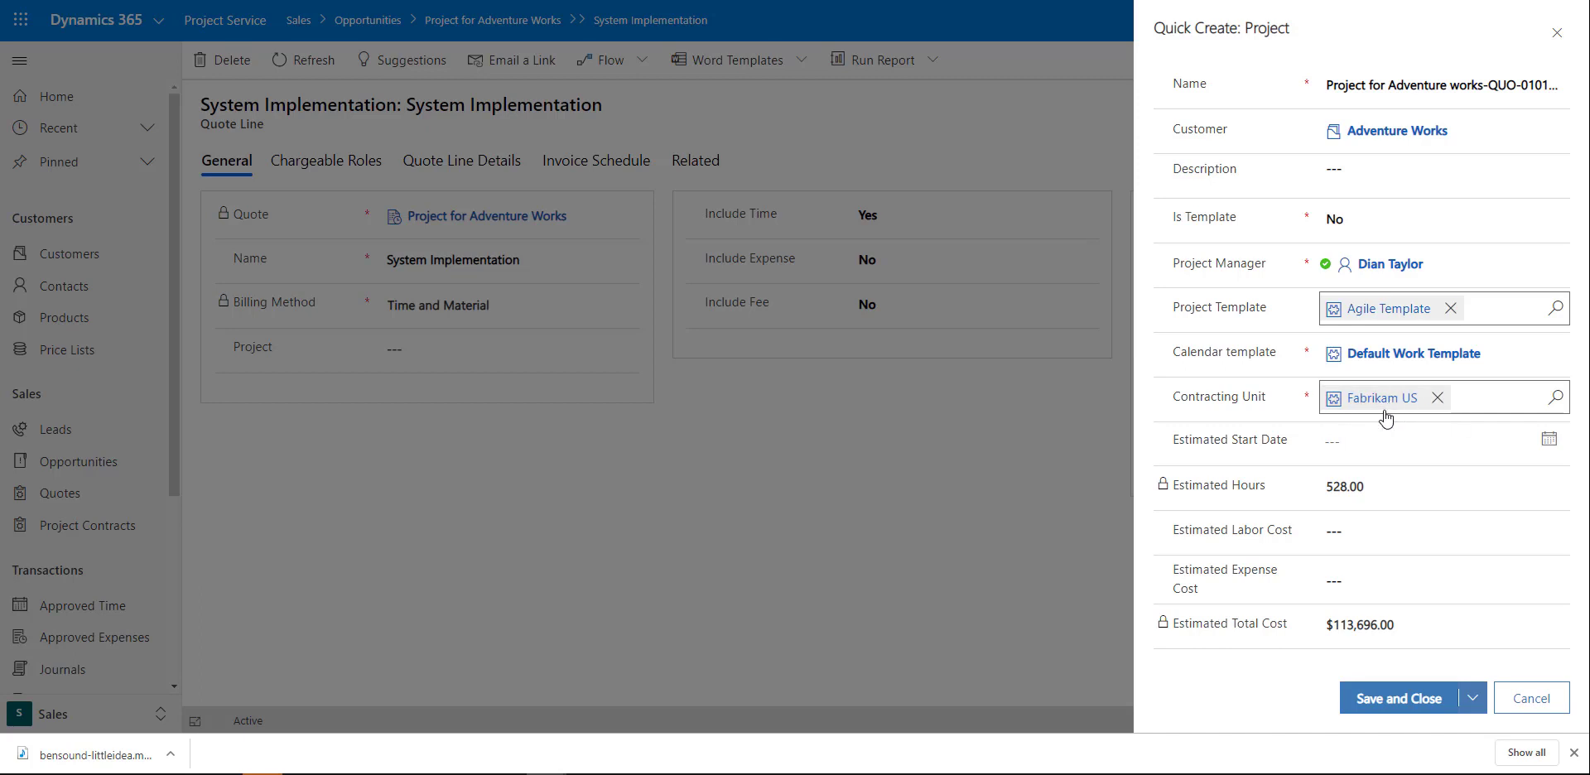
Step: Set the new project's estimated start date to 11/1/2019 and save the project
{"action": "left_click", "coordinate": [1549, 441]}
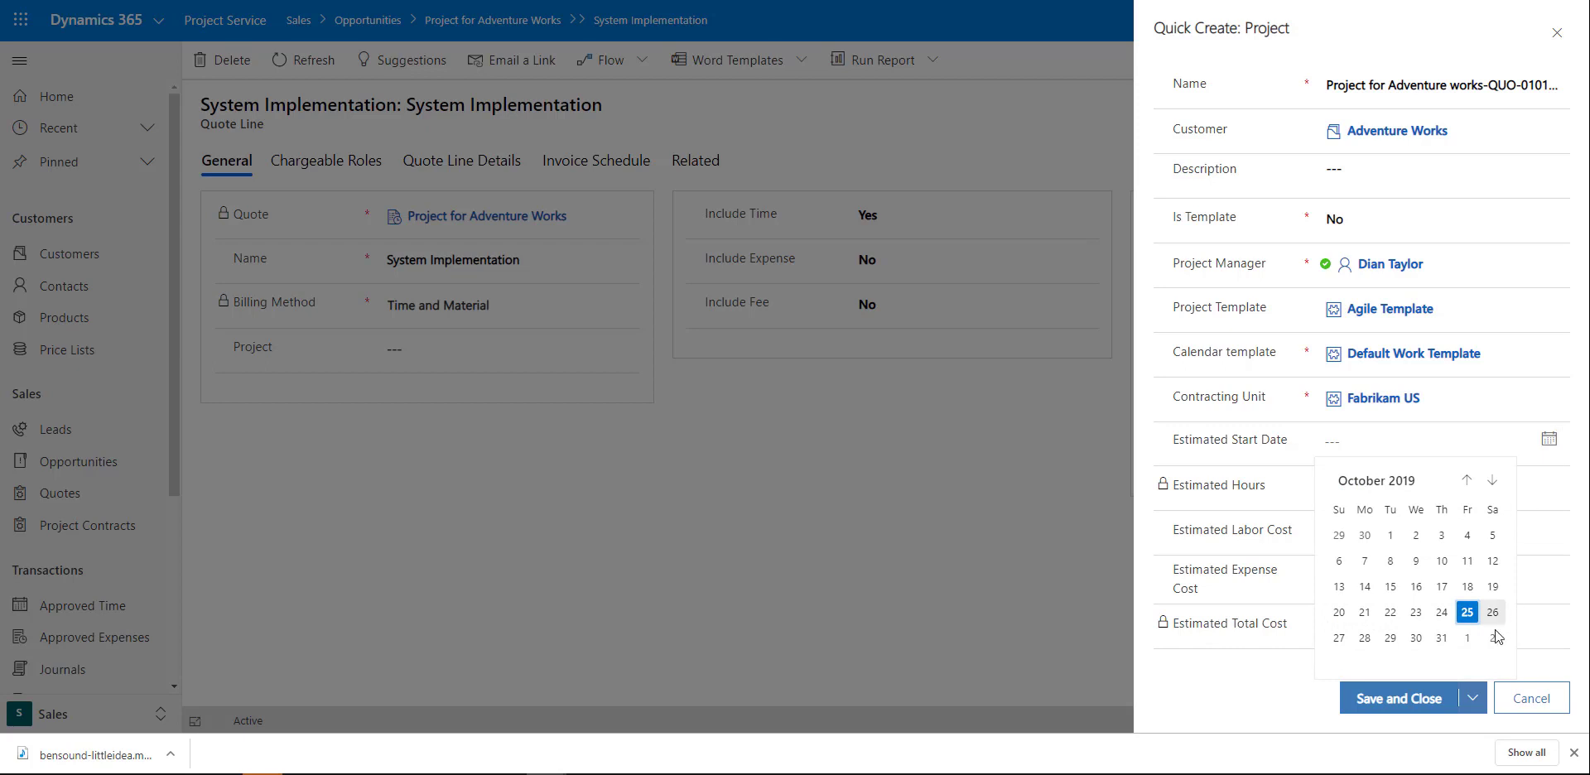
{"action": "left_click", "coordinate": [1468, 639]}
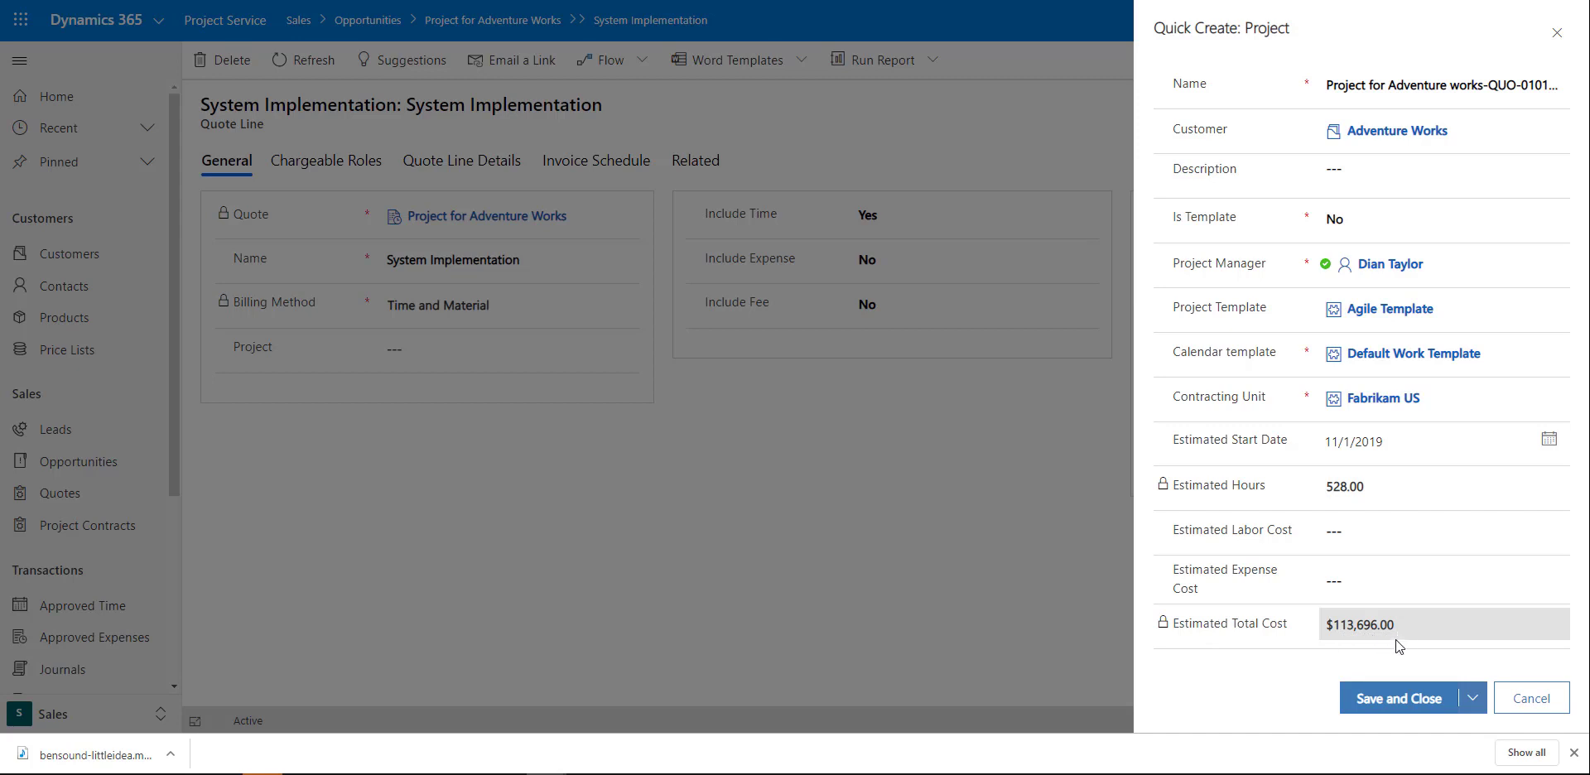
{"action": "left_click", "coordinate": [1416, 703]}
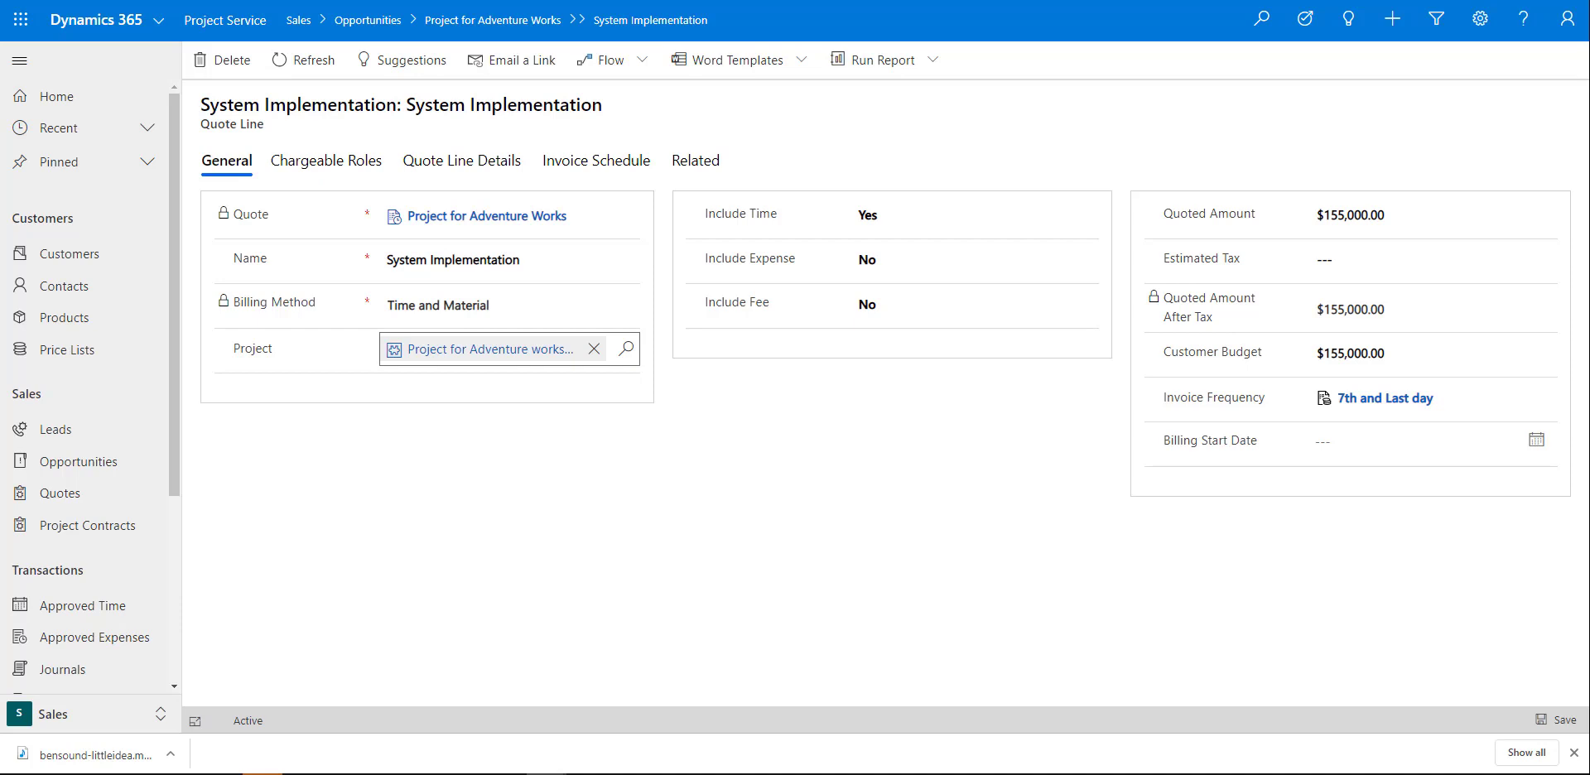
Step: Open a separate copy of the System Implementation quote line and go to its linked project from there
{"action": "right_click", "coordinate": [514, 347]}
{"action": "left_click", "coordinate": [470, 440]}
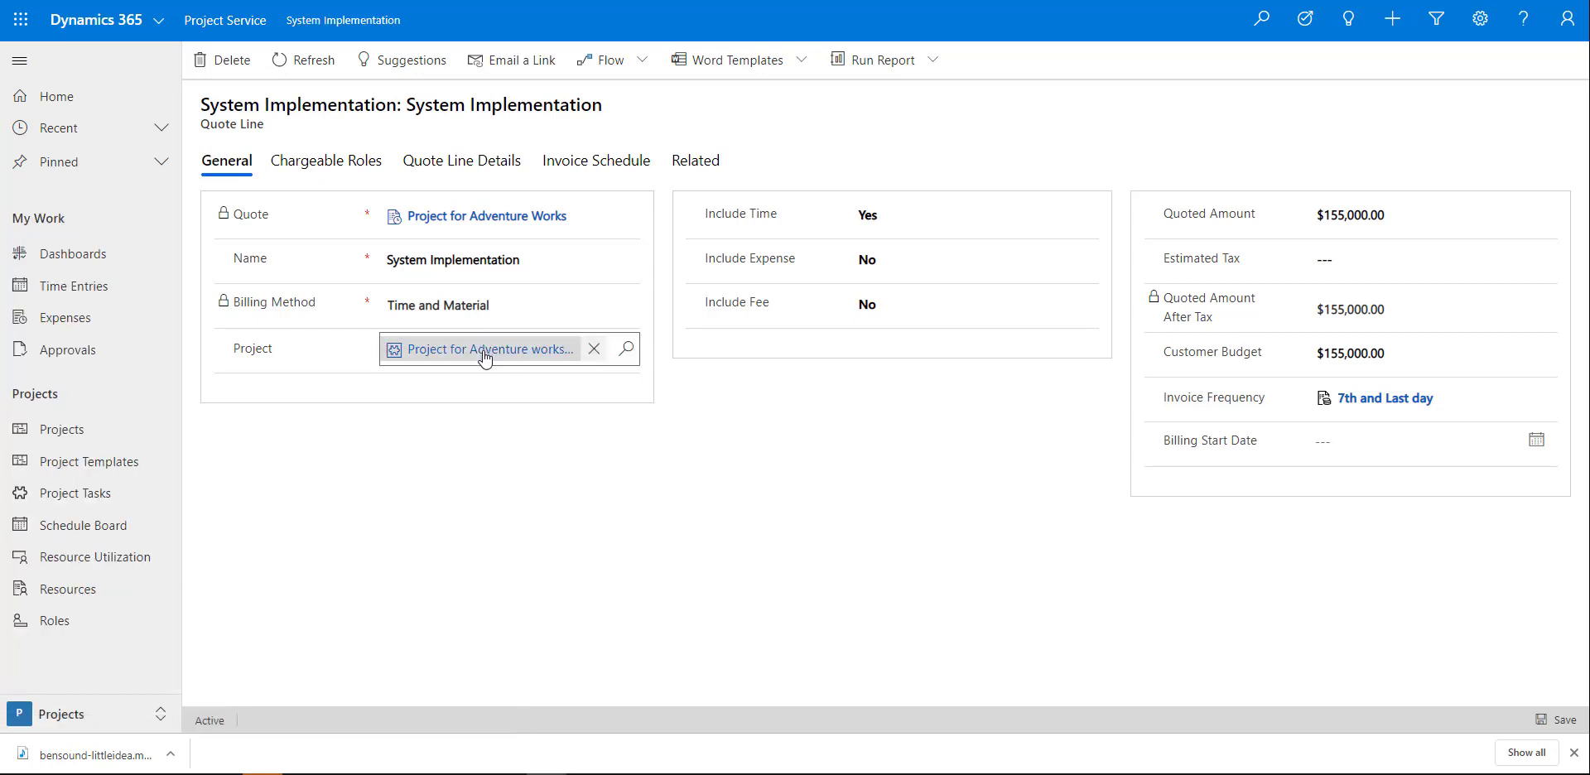
{"action": "left_click", "coordinate": [483, 351]}
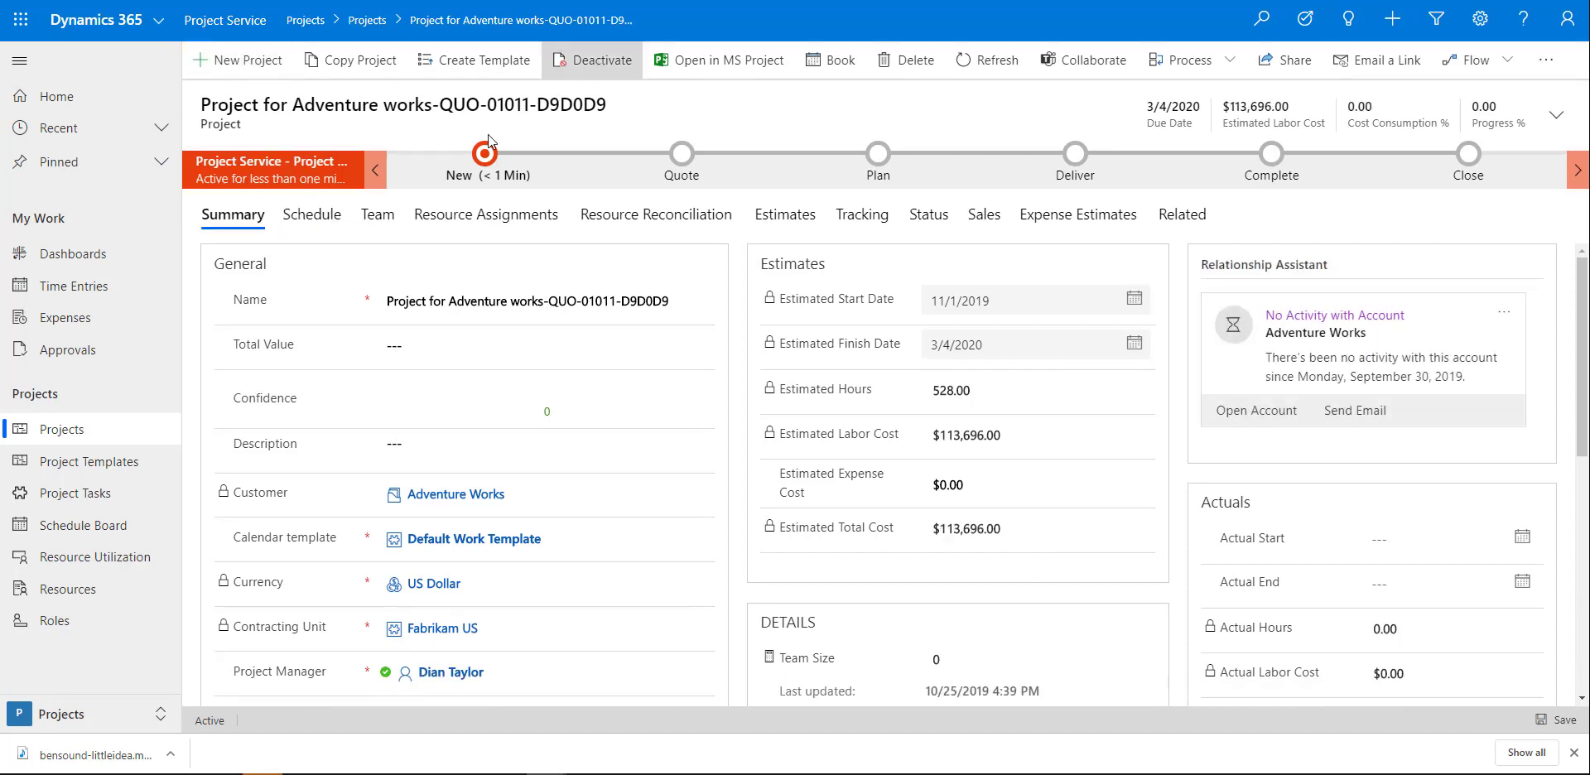
Step: Examine the project's schedule, checking the tasks' effort, start and end dates, and assigned resources
{"action": "left_click", "coordinate": [303, 217]}
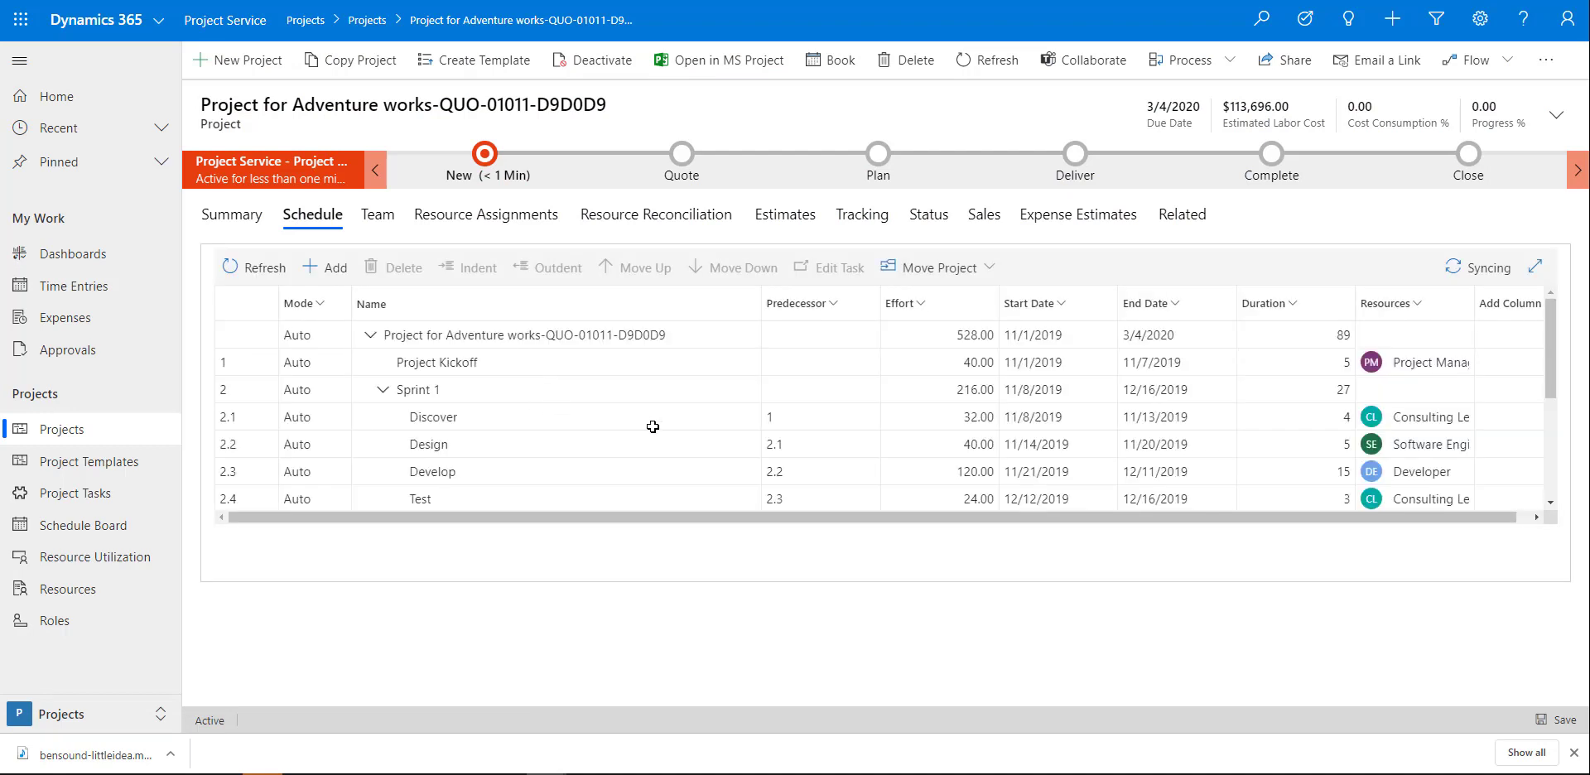
{"action": "scroll", "coordinate": [1157, 390], "scroll_direction": "down", "scroll_amount": 1}
{"action": "scroll", "coordinate": [1136, 384], "scroll_direction": "up", "scroll_amount": 1}
{"action": "left_click", "coordinate": [1037, 417]}
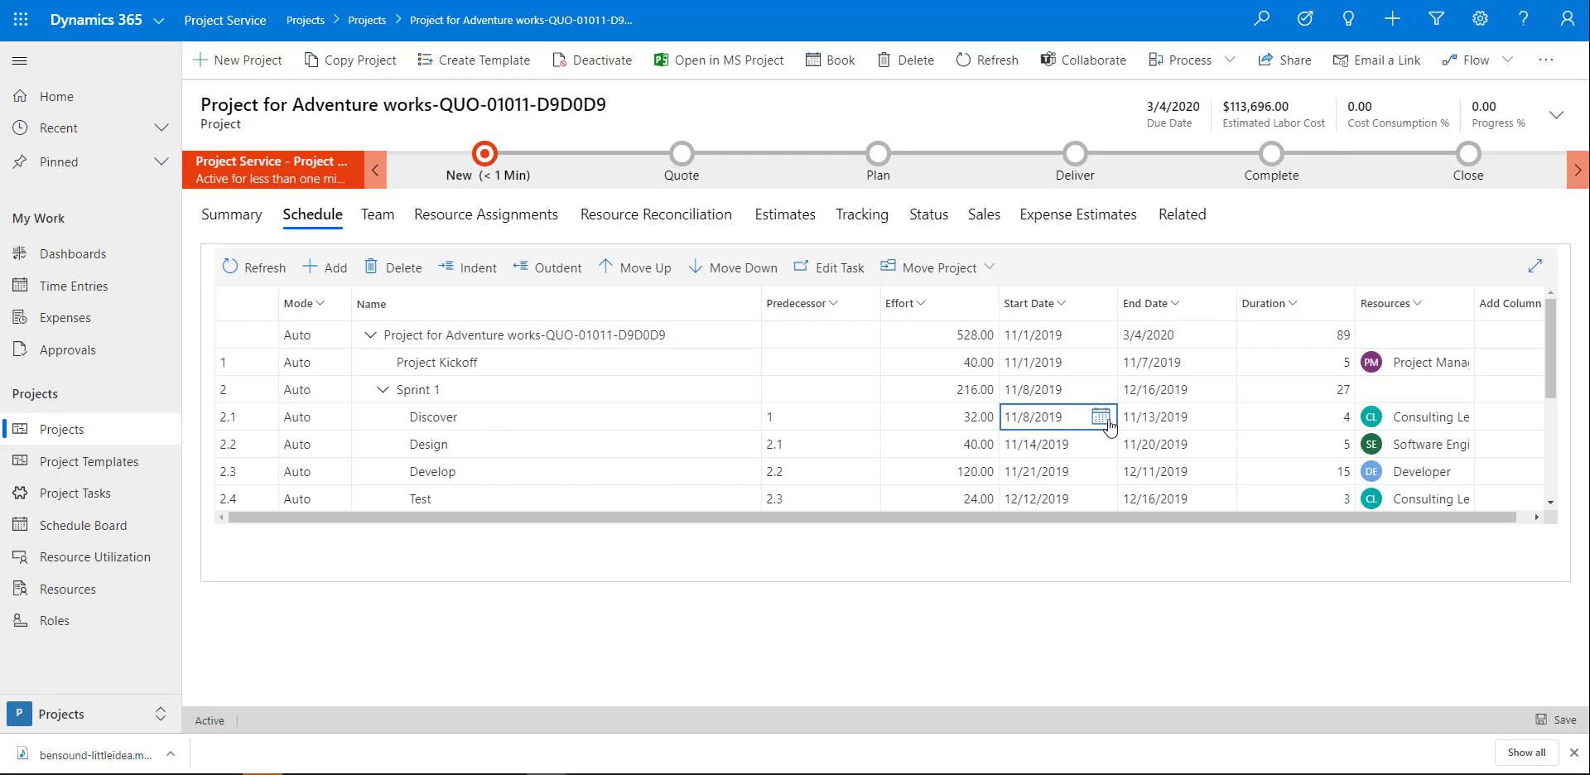
{"action": "left_click", "coordinate": [1163, 418]}
{"action": "left_click", "coordinate": [974, 418]}
{"action": "scroll", "coordinate": [1040, 418], "scroll_direction": "down", "scroll_amount": 2}
{"action": "scroll", "coordinate": [1040, 418], "scroll_direction": "up", "scroll_amount": 2}
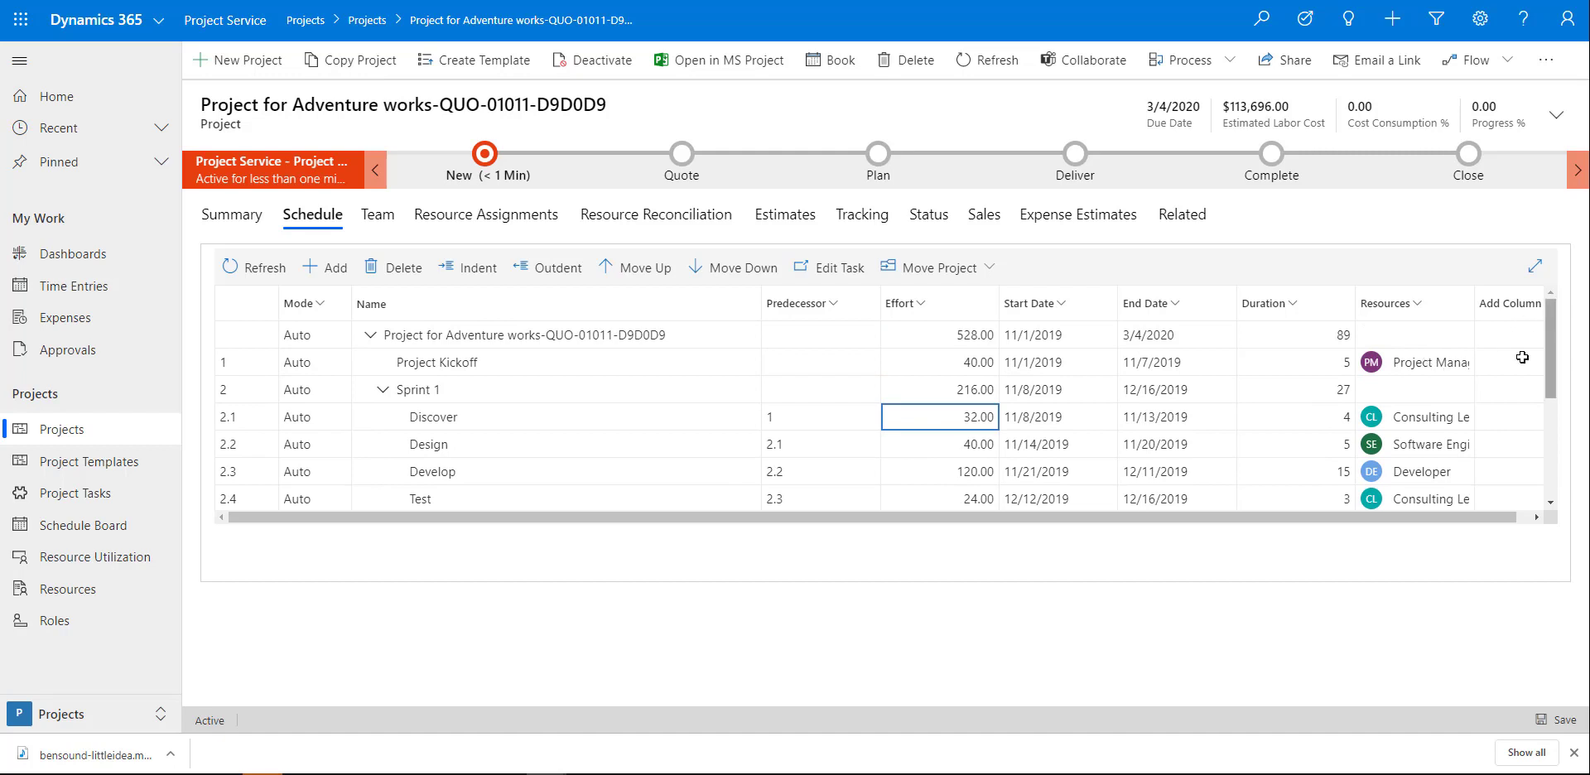
{"action": "scroll", "coordinate": [1402, 444], "scroll_direction": "down", "scroll_amount": 3}
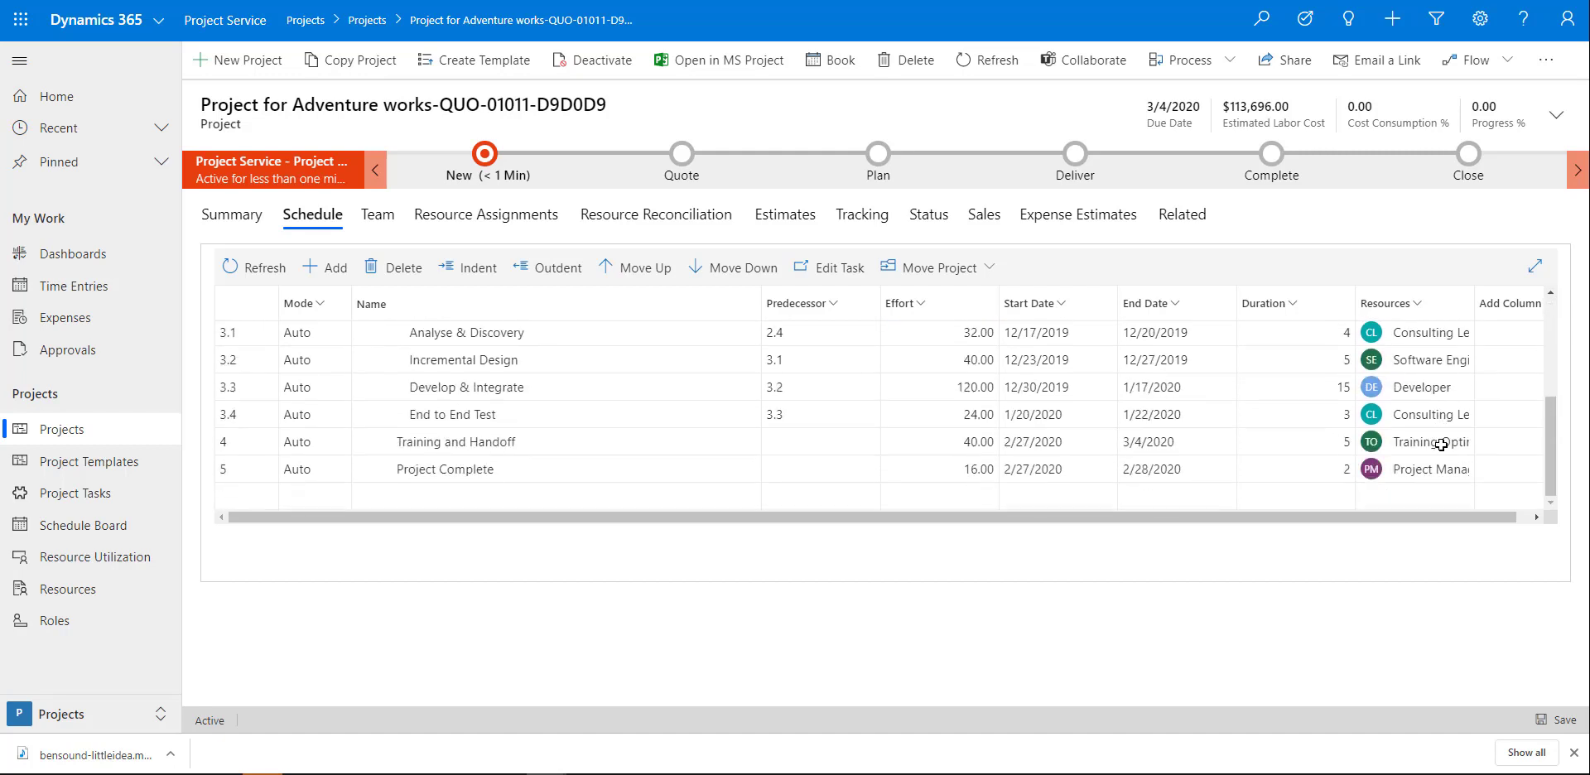
{"action": "scroll", "coordinate": [1040, 419], "scroll_direction": "up", "scroll_amount": 3}
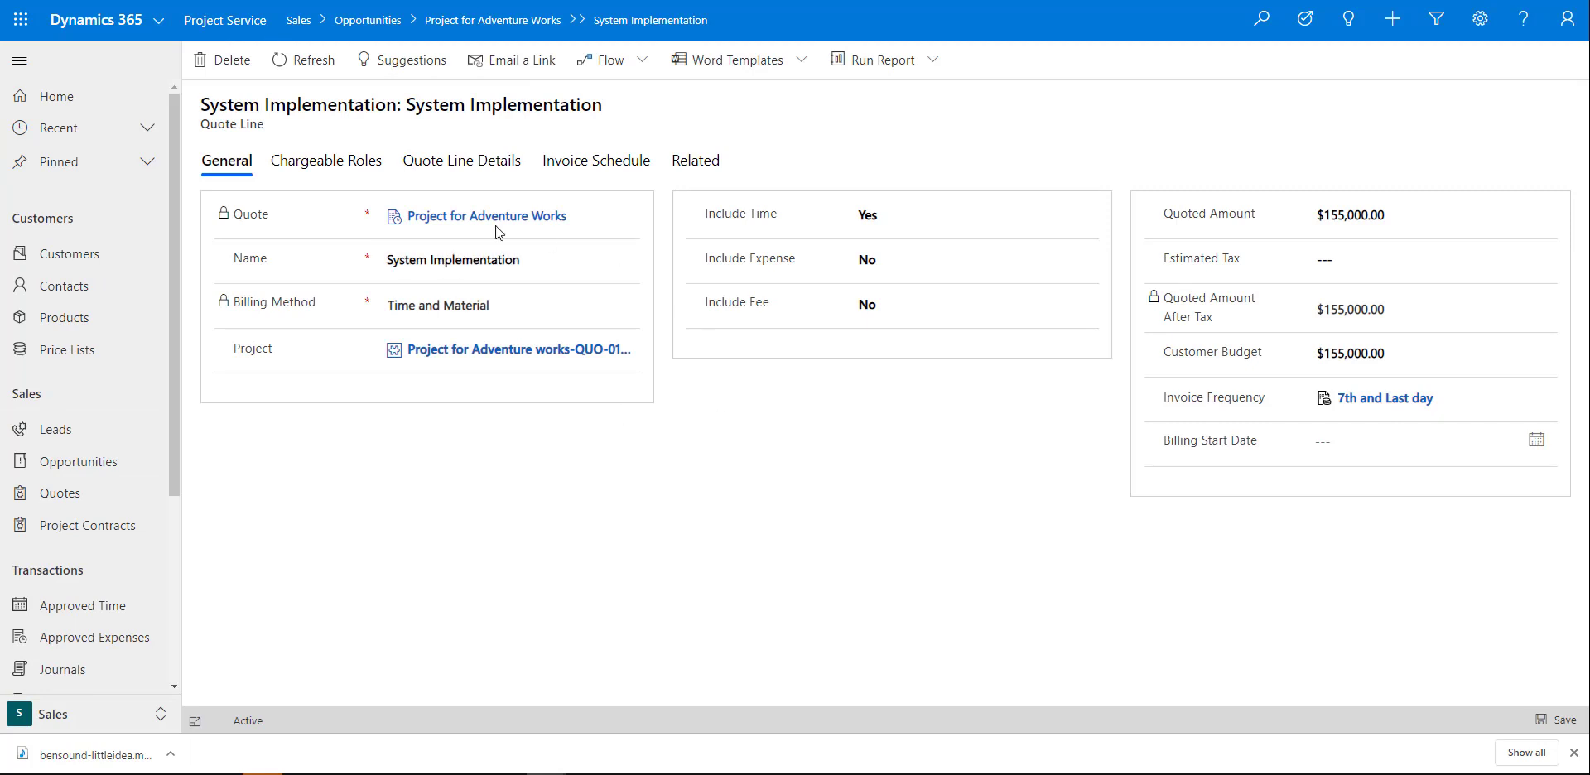
Step: Import the project estimates into the quote line details with the default summarization options, and review the imported lines
{"action": "left_click", "coordinate": [432, 172]}
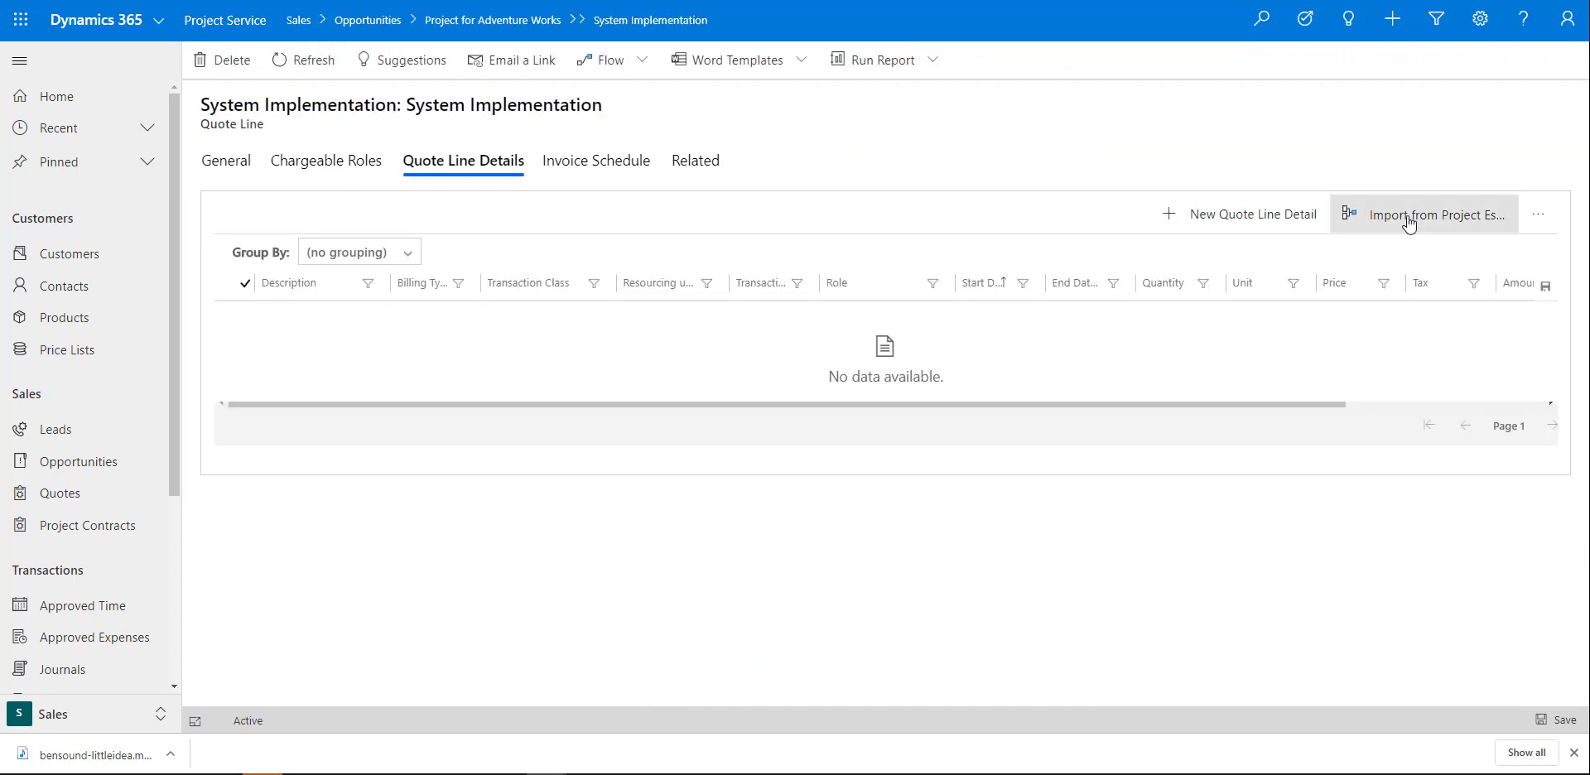
{"action": "left_click", "coordinate": [1408, 220]}
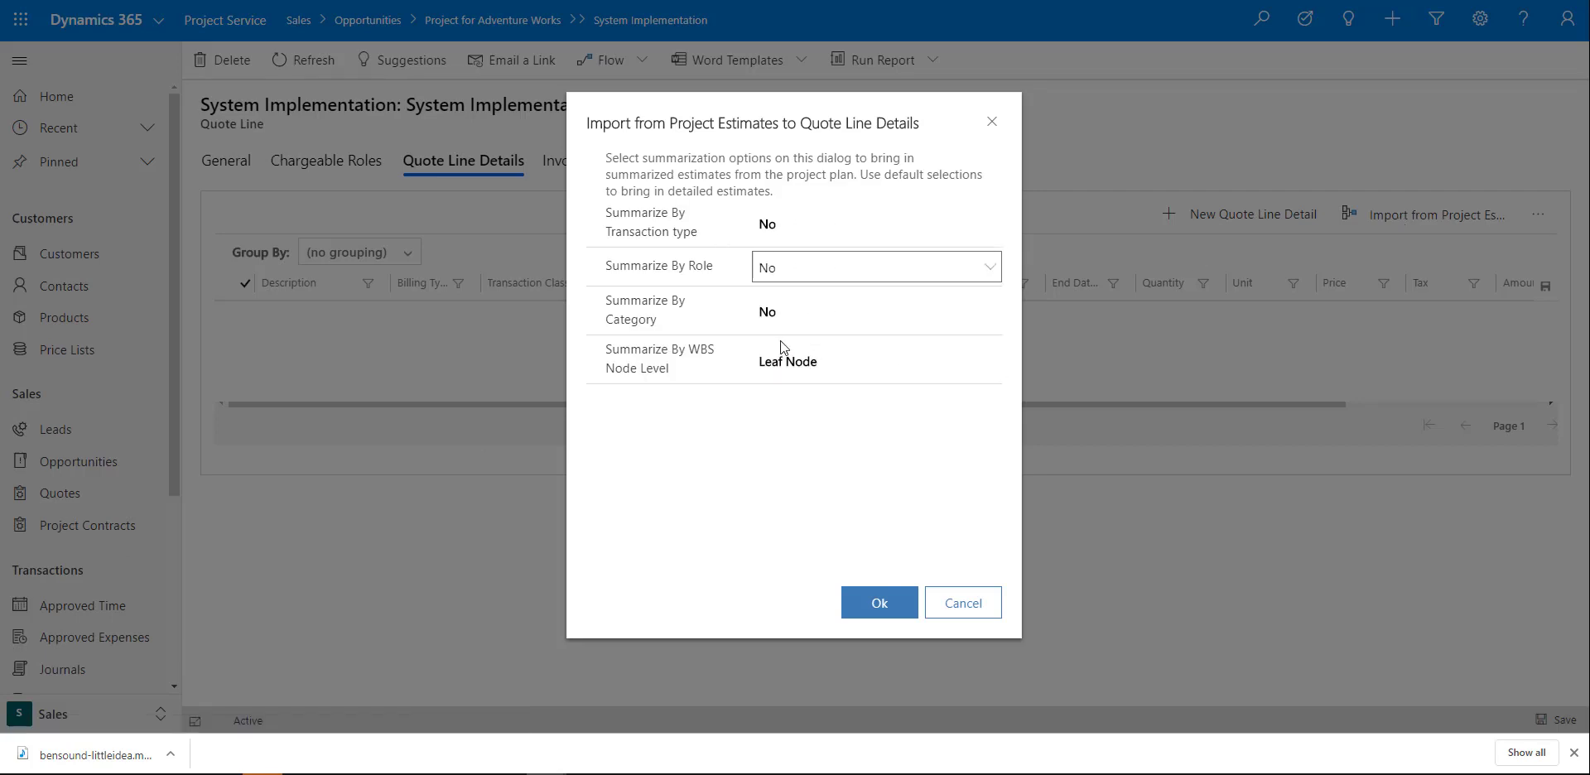
{"action": "left_click", "coordinate": [878, 609]}
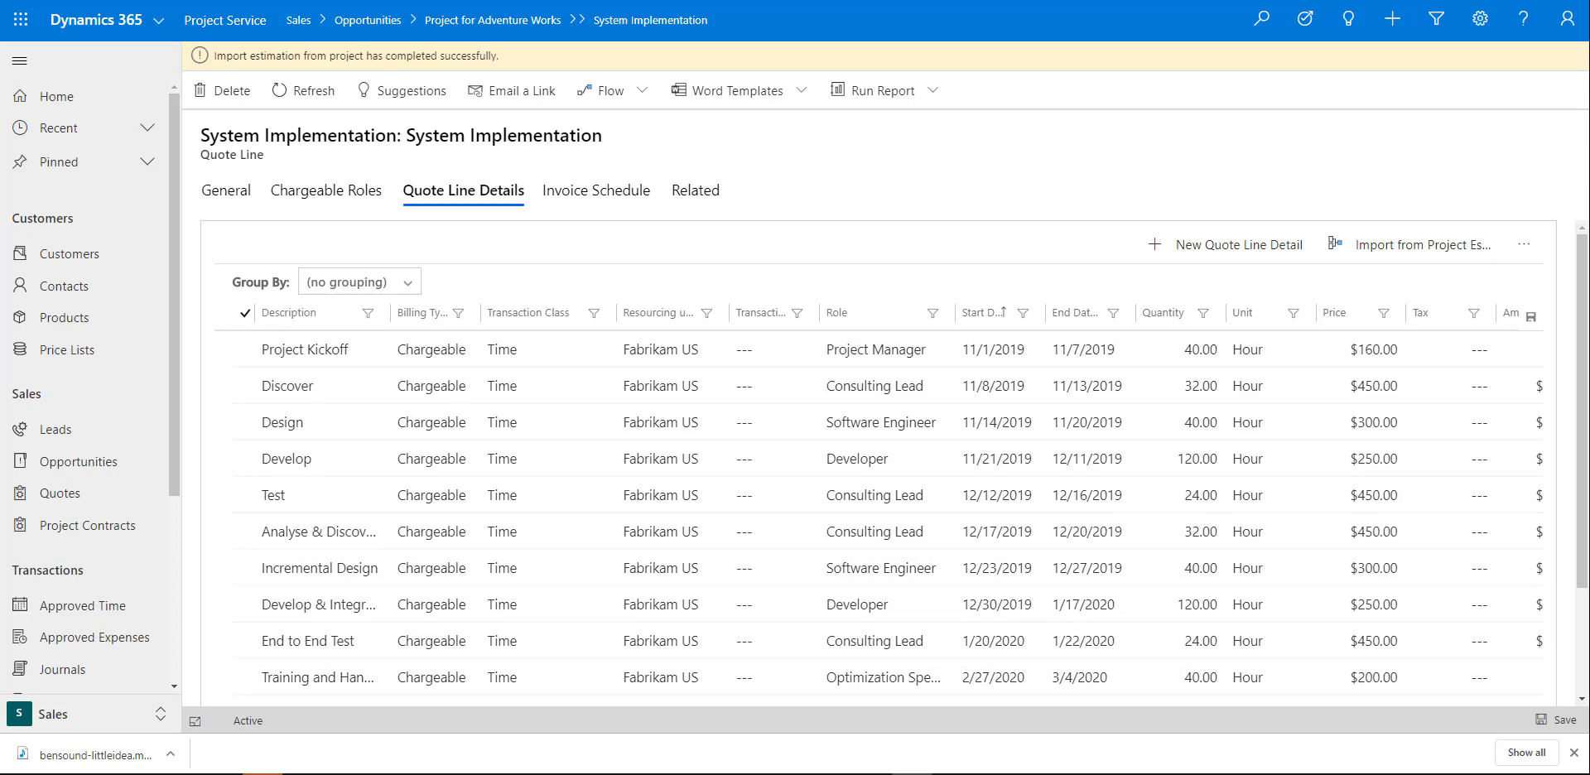
{"action": "scroll", "coordinate": [676, 519], "scroll_direction": "down", "scroll_amount": 2}
{"action": "left_click_drag", "start_coordinate": [410, 593], "coordinate": [467, 594]}
{"action": "left_click_drag", "start_coordinate": [704, 611], "coordinate": [763, 509]}
{"action": "scroll", "coordinate": [1161, 468], "scroll_direction": "up", "scroll_amount": 3}
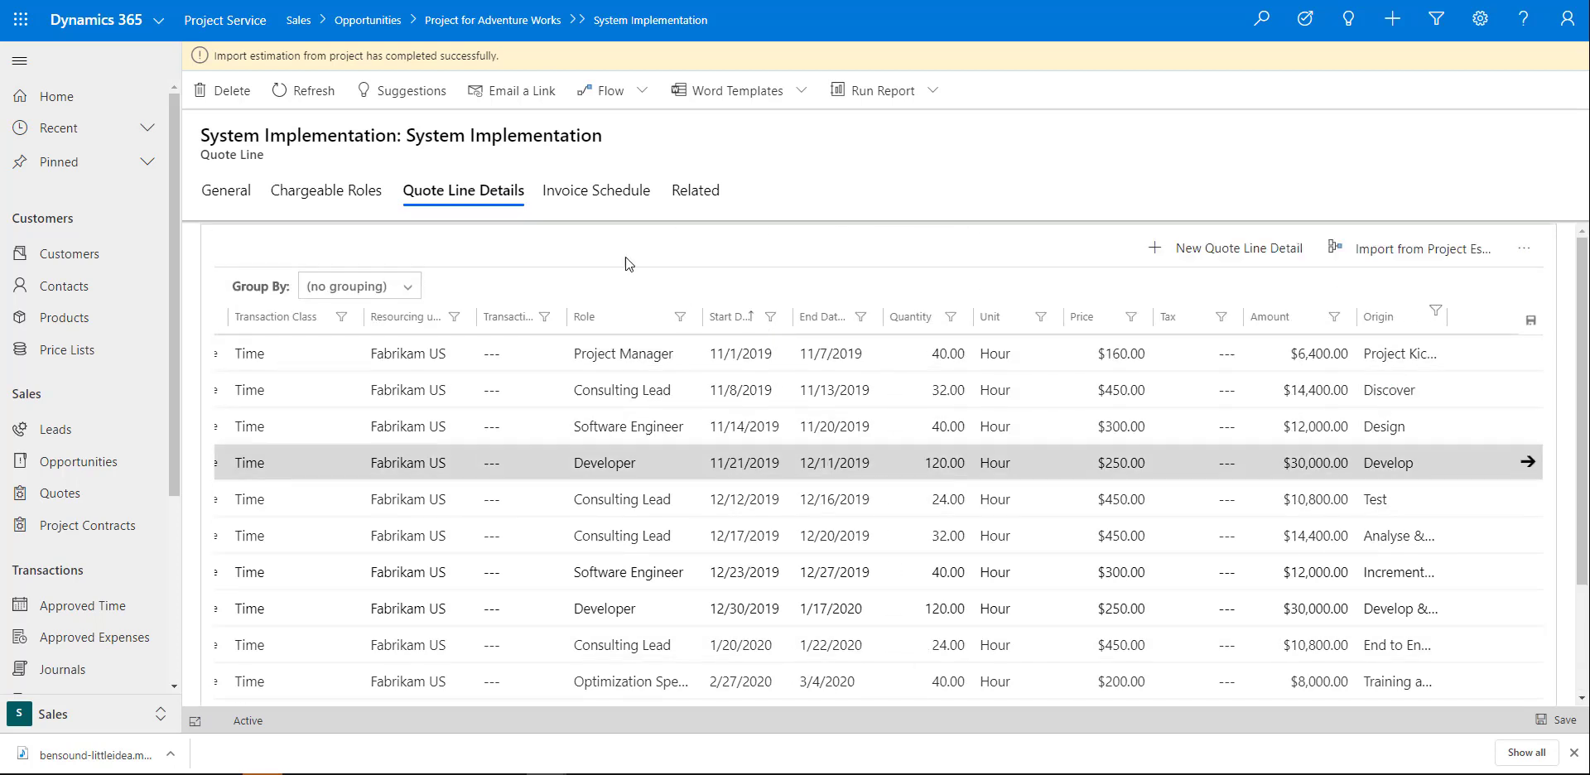
Step: Try to generate the invoice schedule for the System Implementation quote line
{"action": "left_click", "coordinate": [594, 192]}
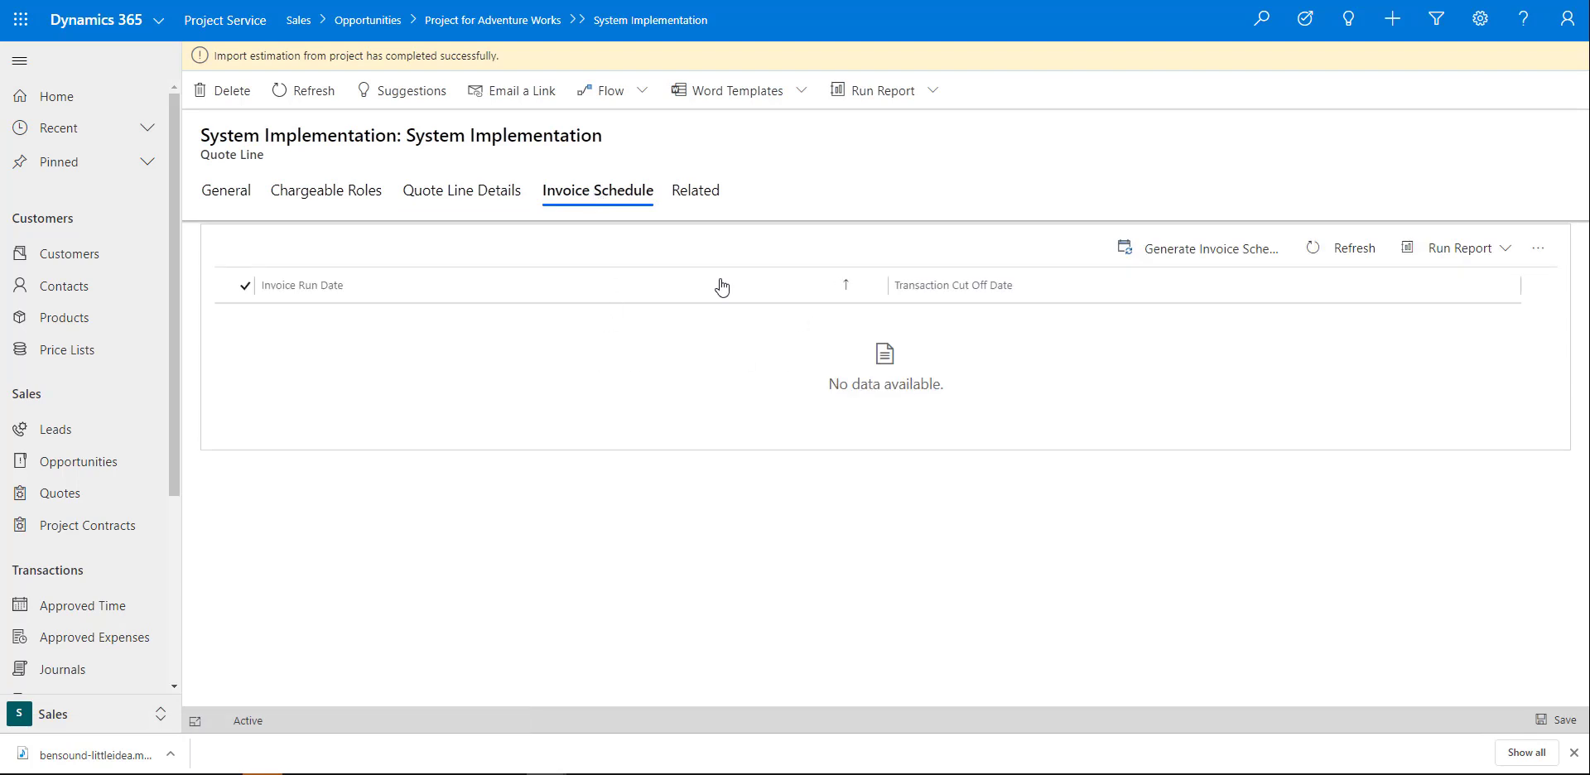
{"action": "left_click", "coordinate": [1205, 256]}
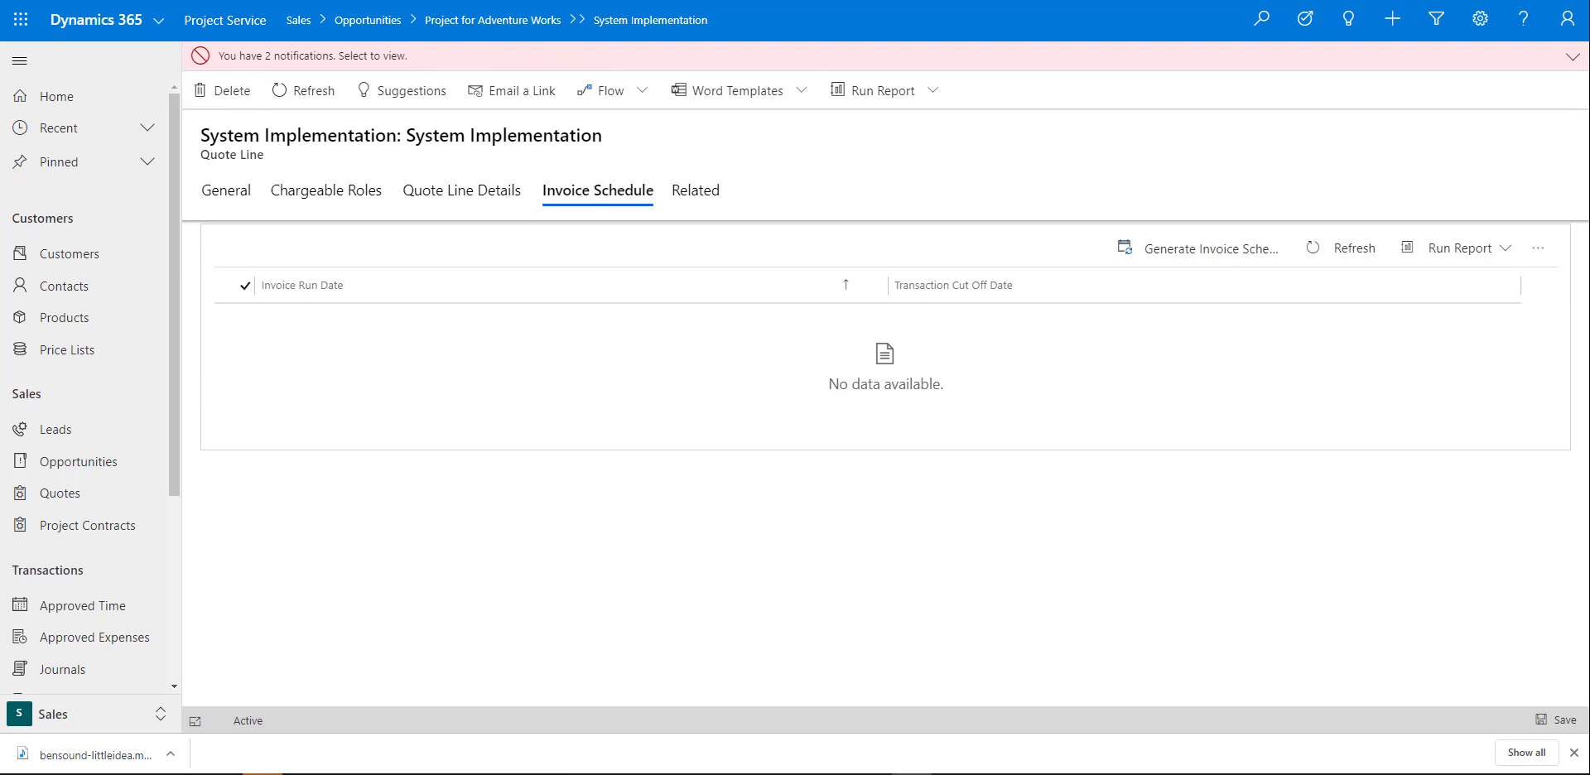
{"action": "left_click", "coordinate": [201, 60]}
{"action": "left_click", "coordinate": [202, 59]}
Step: Set the quote line's Billing Start Date to 11/1/2019, save it, and generate its invoice schedule
{"action": "left_click", "coordinate": [224, 195]}
{"action": "left_click", "coordinate": [1534, 472]}
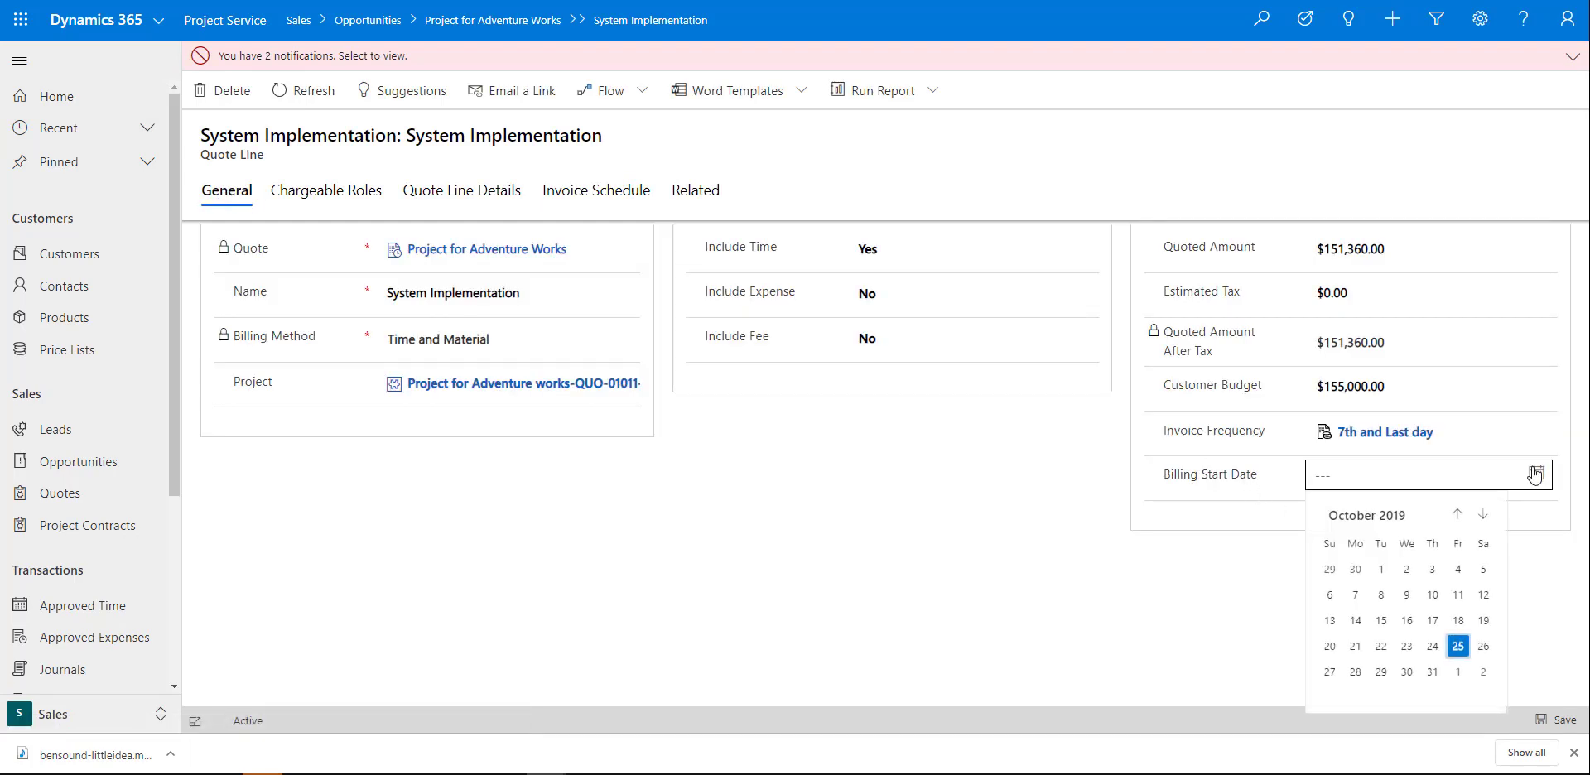
{"action": "left_click", "coordinate": [1458, 672]}
{"action": "left_click", "coordinate": [1562, 723]}
{"action": "left_click", "coordinate": [617, 197]}
{"action": "left_click", "coordinate": [1234, 255]}
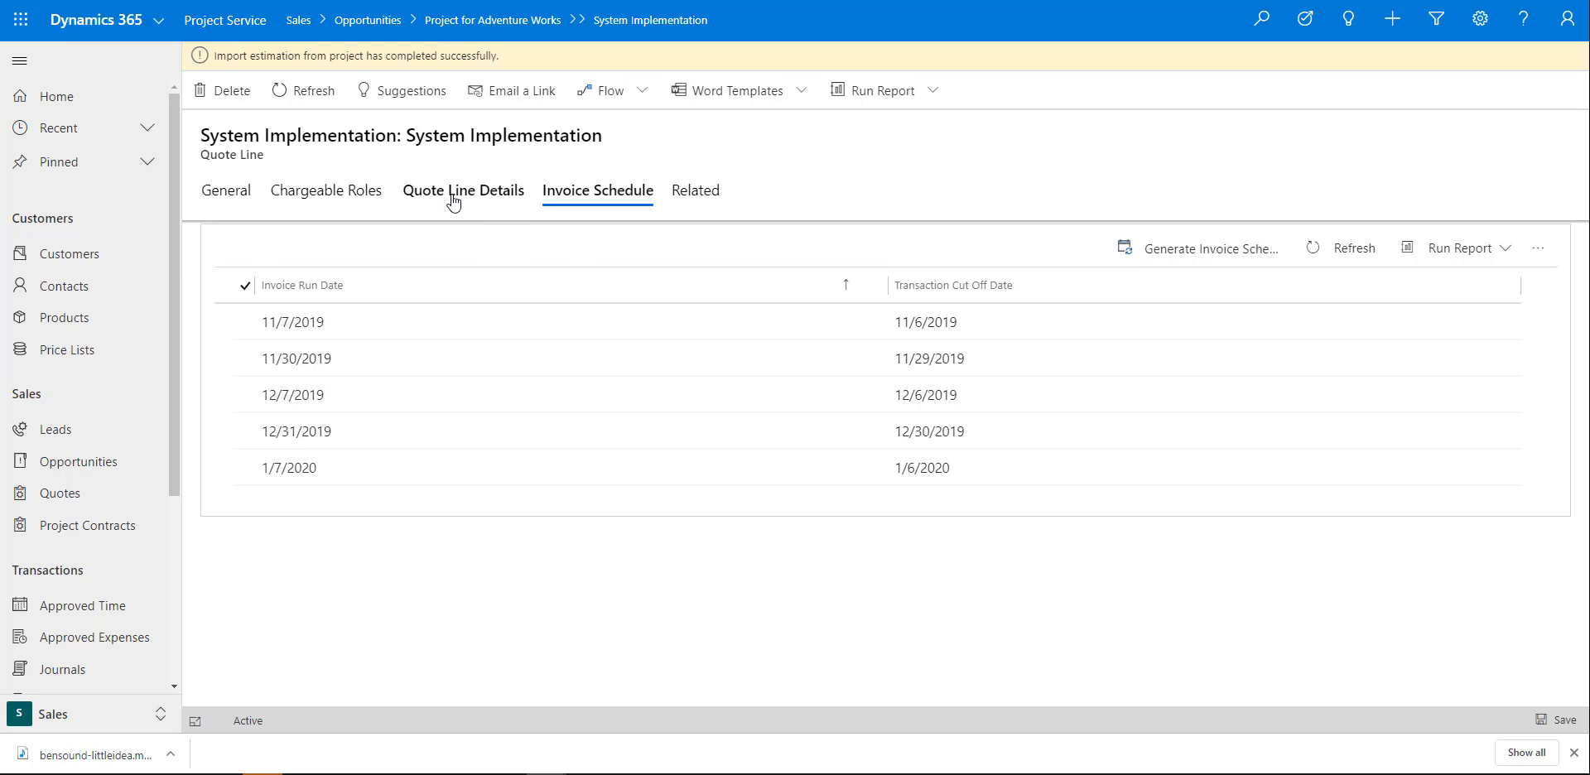
Step: Compare the quote line's quoted amount with the customer budget
{"action": "left_click", "coordinate": [230, 202]}
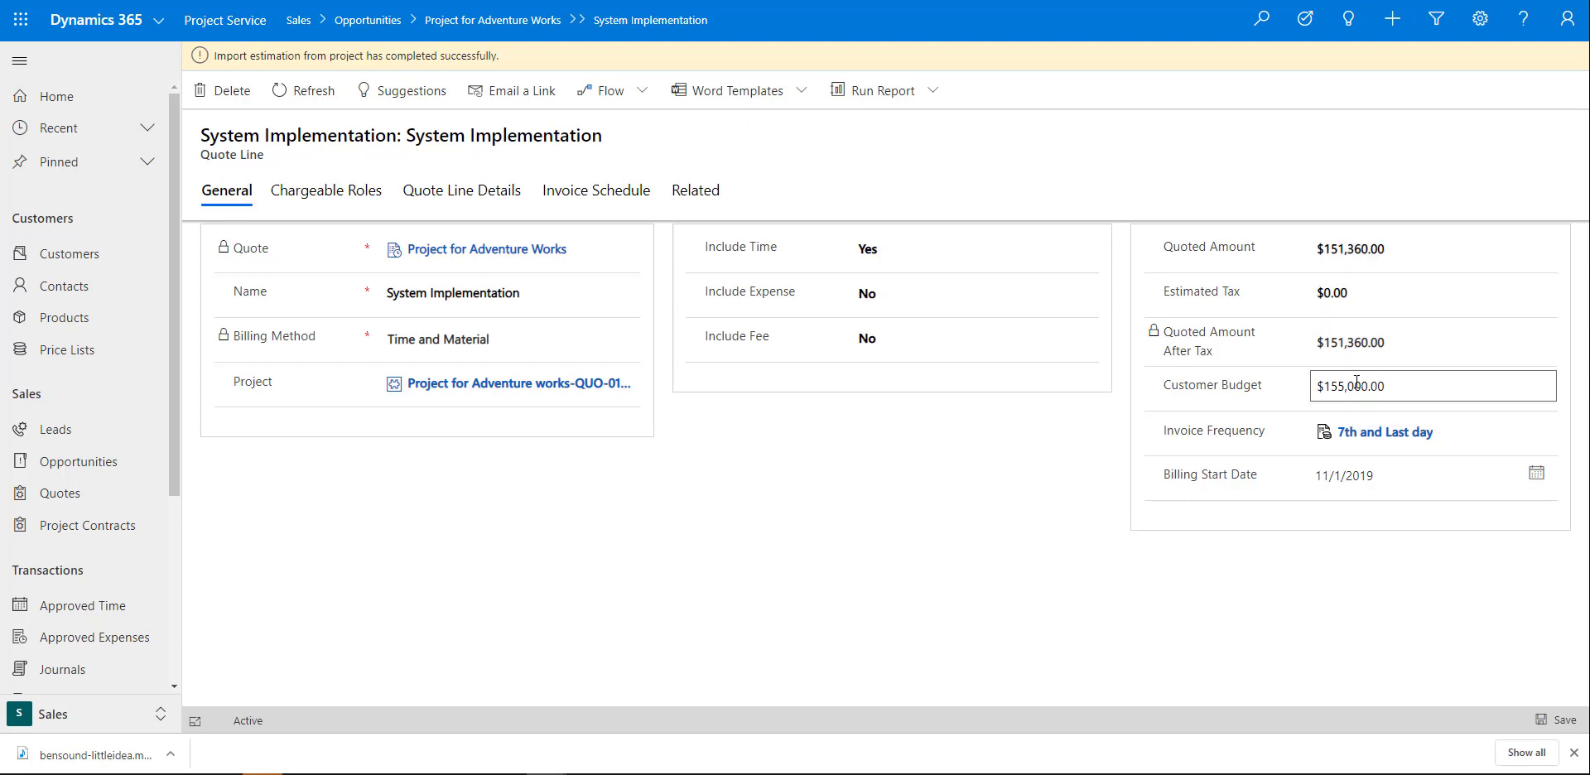
{"action": "left_click", "coordinate": [1413, 249]}
{"action": "left_click_drag", "start_coordinate": [1413, 248], "coordinate": [1315, 249]}
{"action": "left_click", "coordinate": [952, 534]}
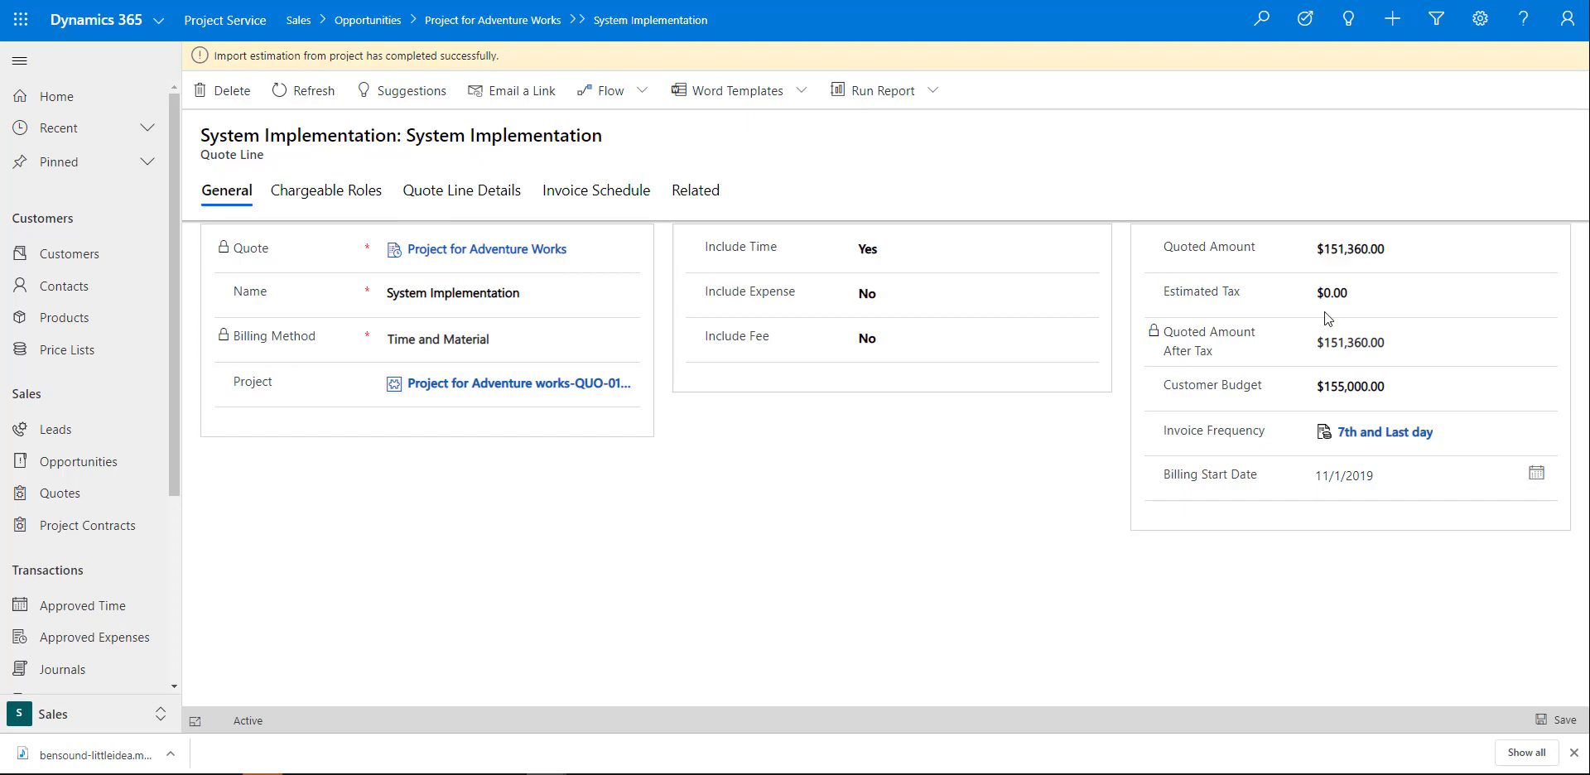
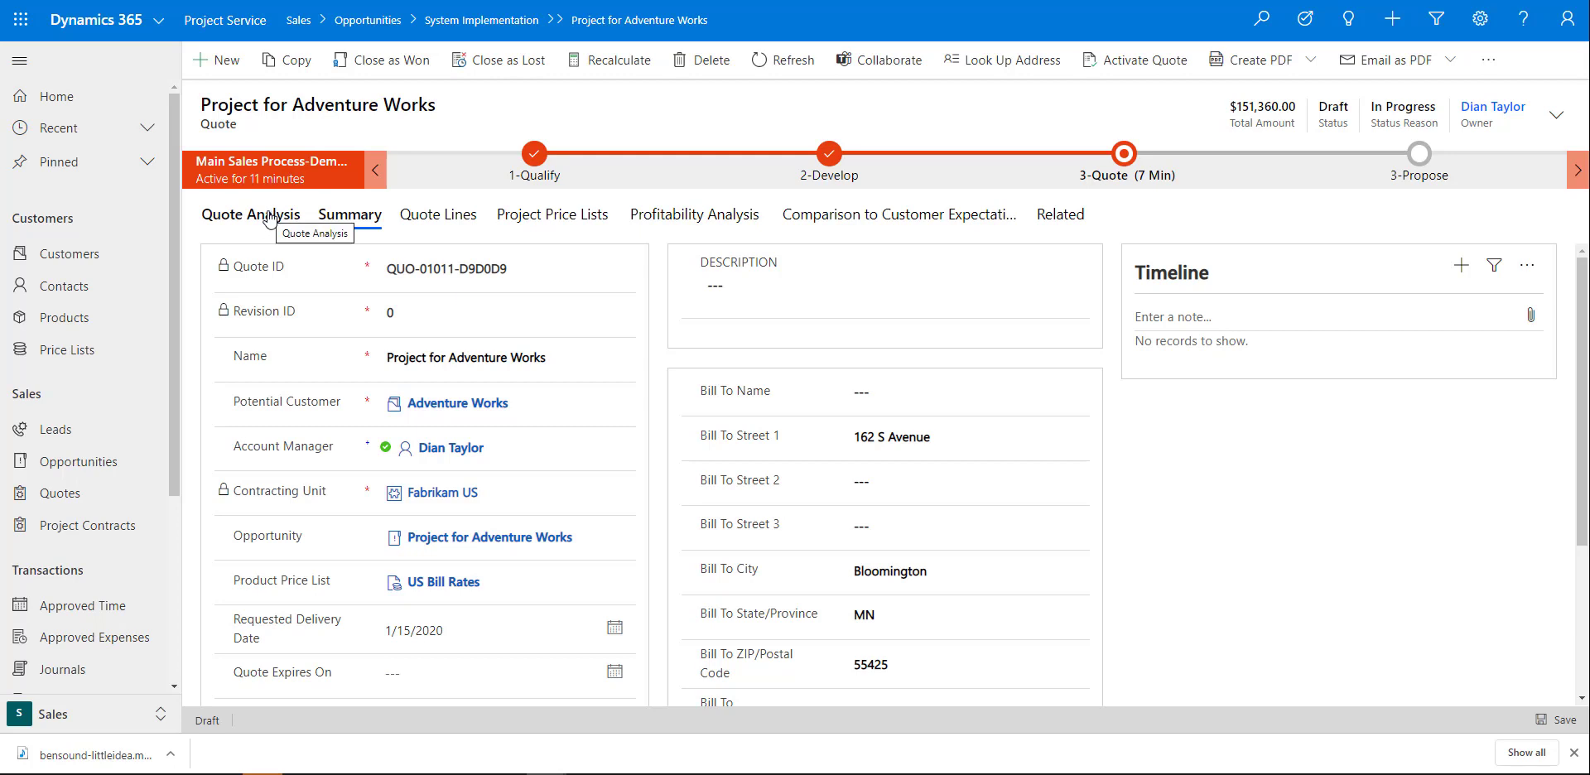
Step: Check the parent quote's Quote Analysis, and recalculate its total chargeable and non-chargeable costs in the Profitability Analysis
{"action": "left_click", "coordinate": [280, 218]}
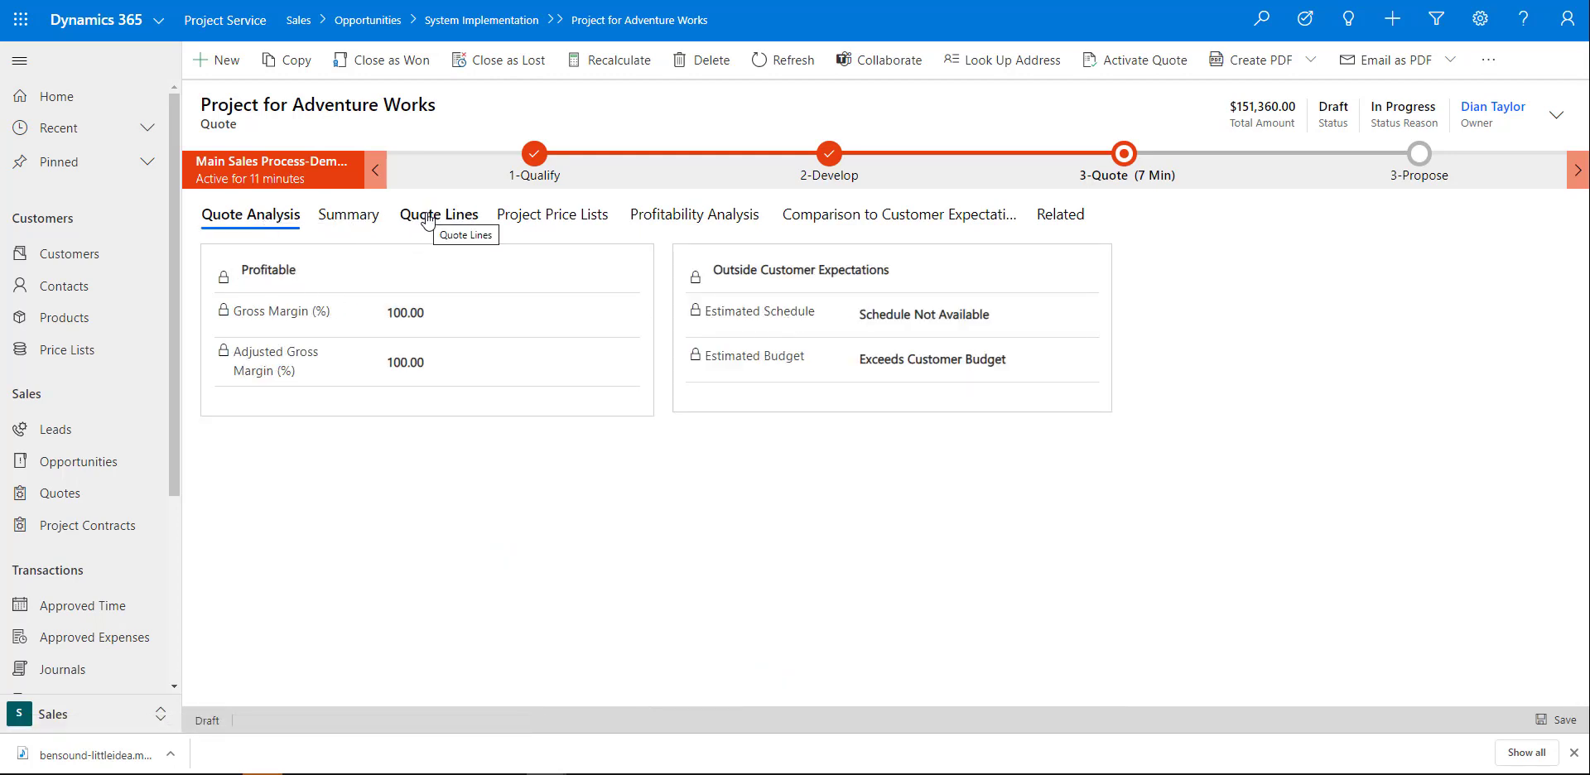
{"action": "left_click", "coordinate": [675, 217]}
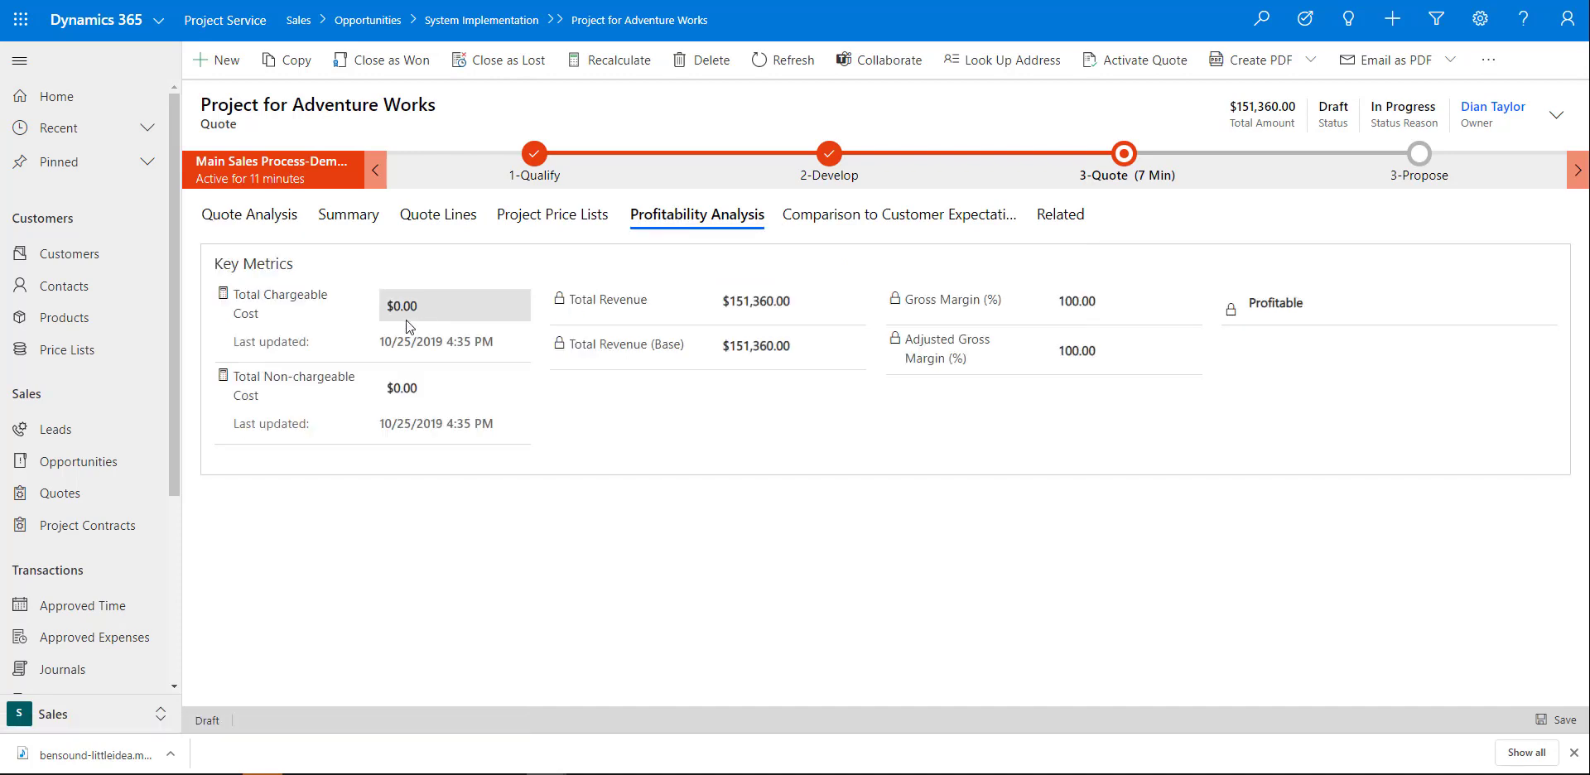
{"action": "mouse_move", "coordinate": [225, 304]}
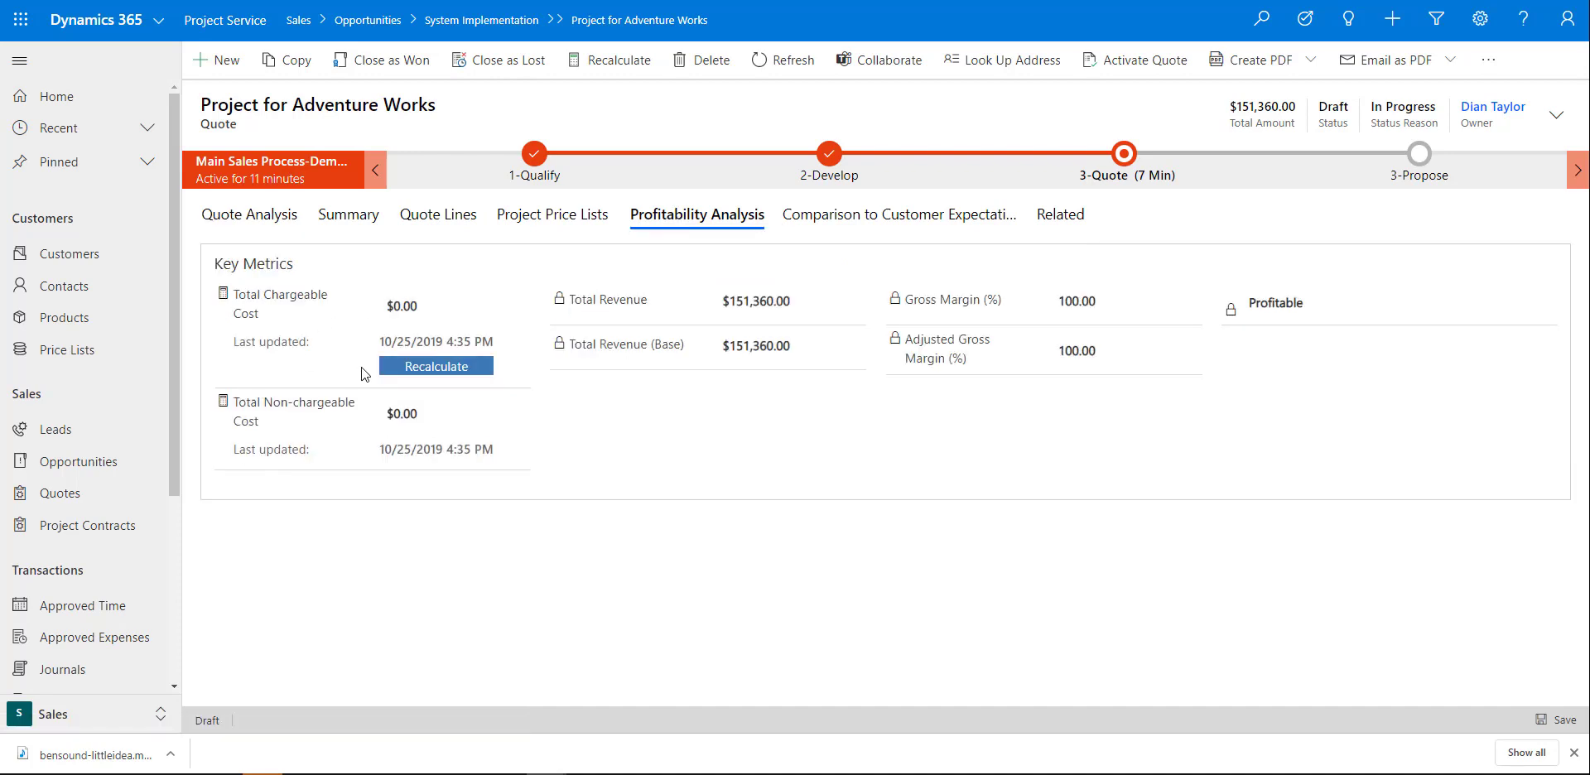
{"action": "left_click", "coordinate": [406, 370]}
{"action": "mouse_move", "coordinate": [224, 403]}
{"action": "left_click", "coordinate": [475, 475]}
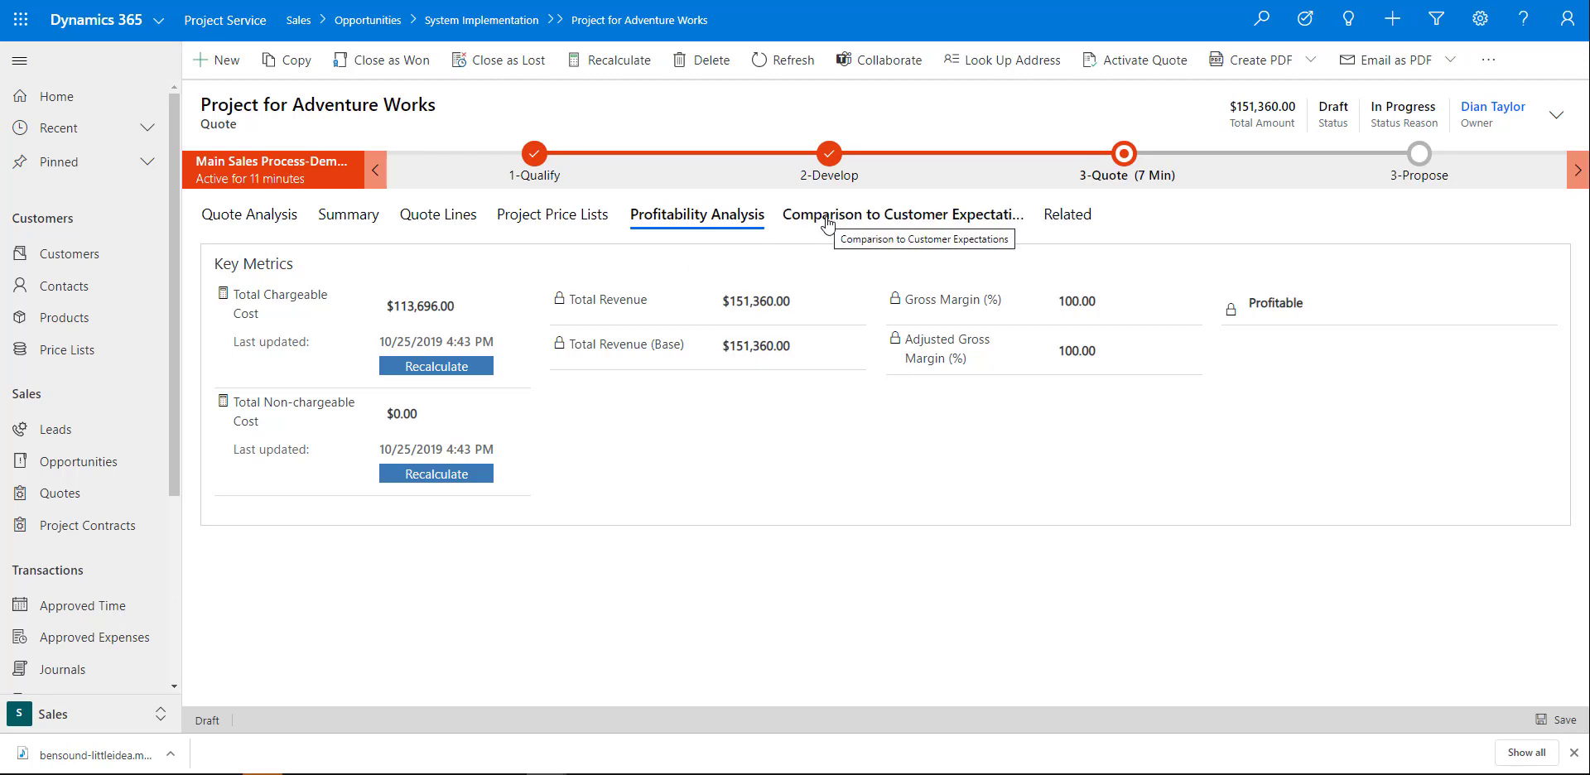
Step: Recalculate the quote's estimated completion and customer budget in the Comparison to Customer Expectations
{"action": "left_click", "coordinate": [240, 217]}
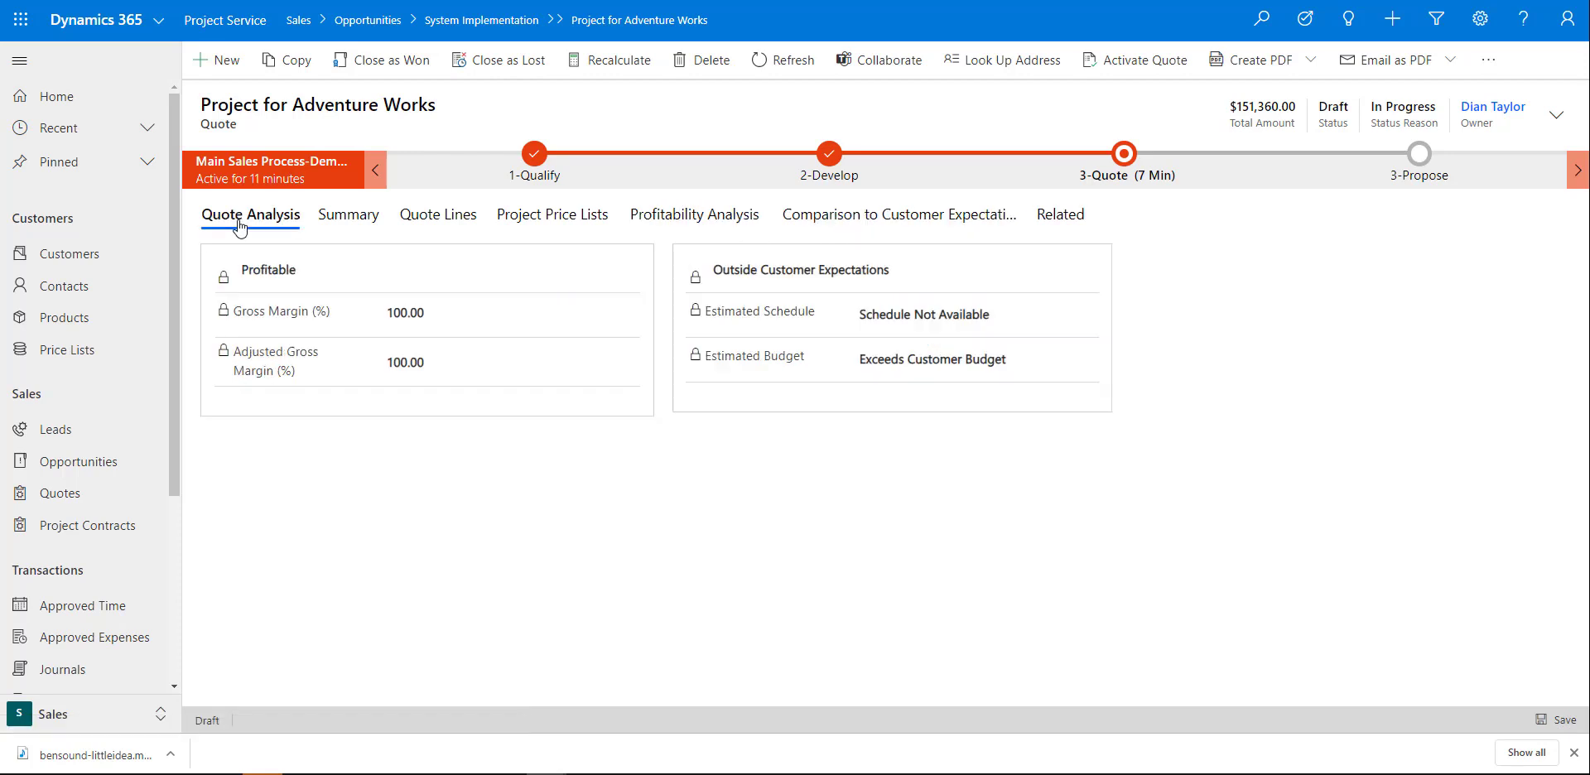
{"action": "left_click", "coordinate": [880, 217]}
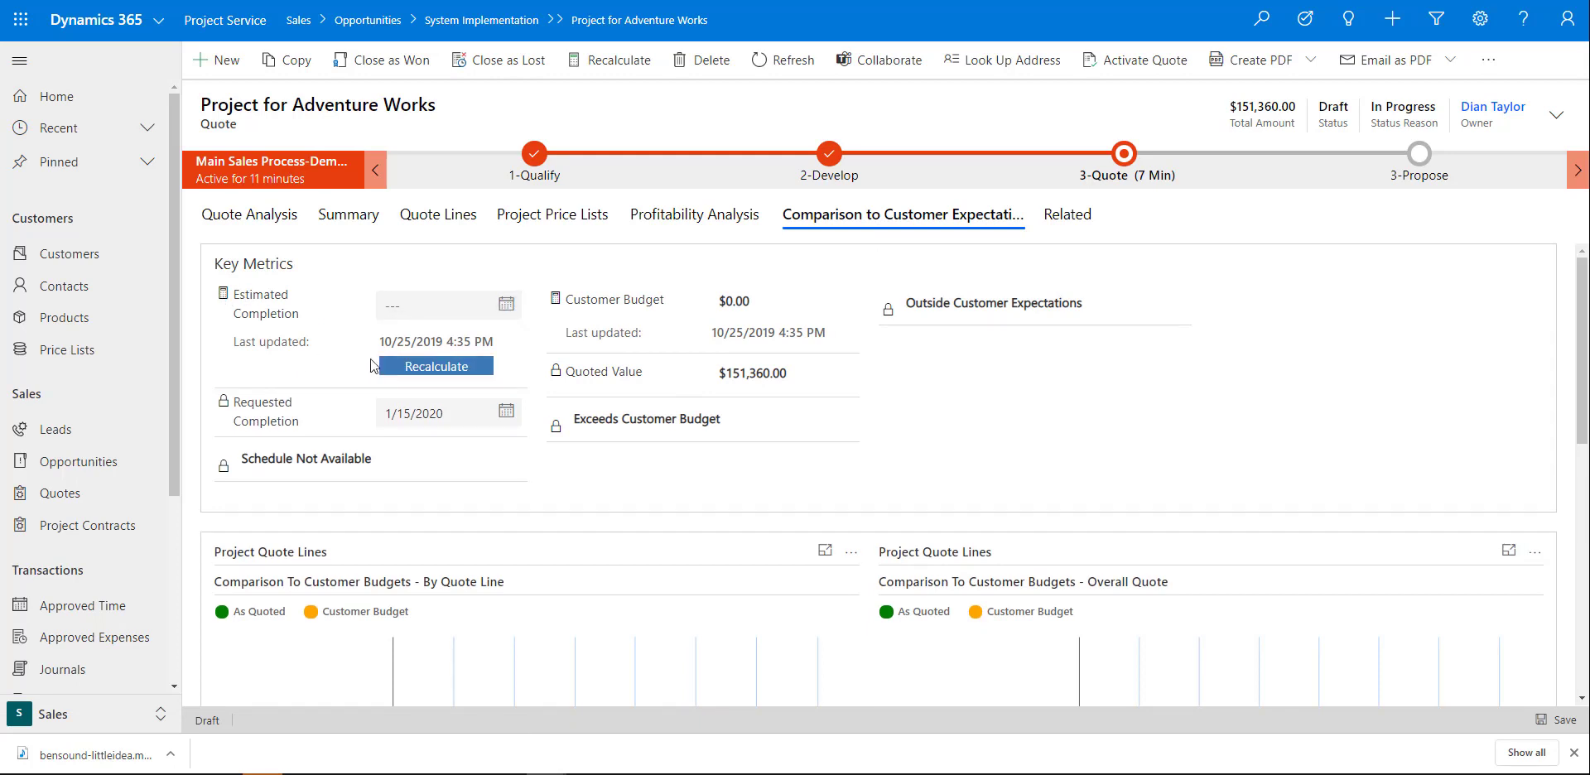
{"action": "left_click", "coordinate": [412, 368]}
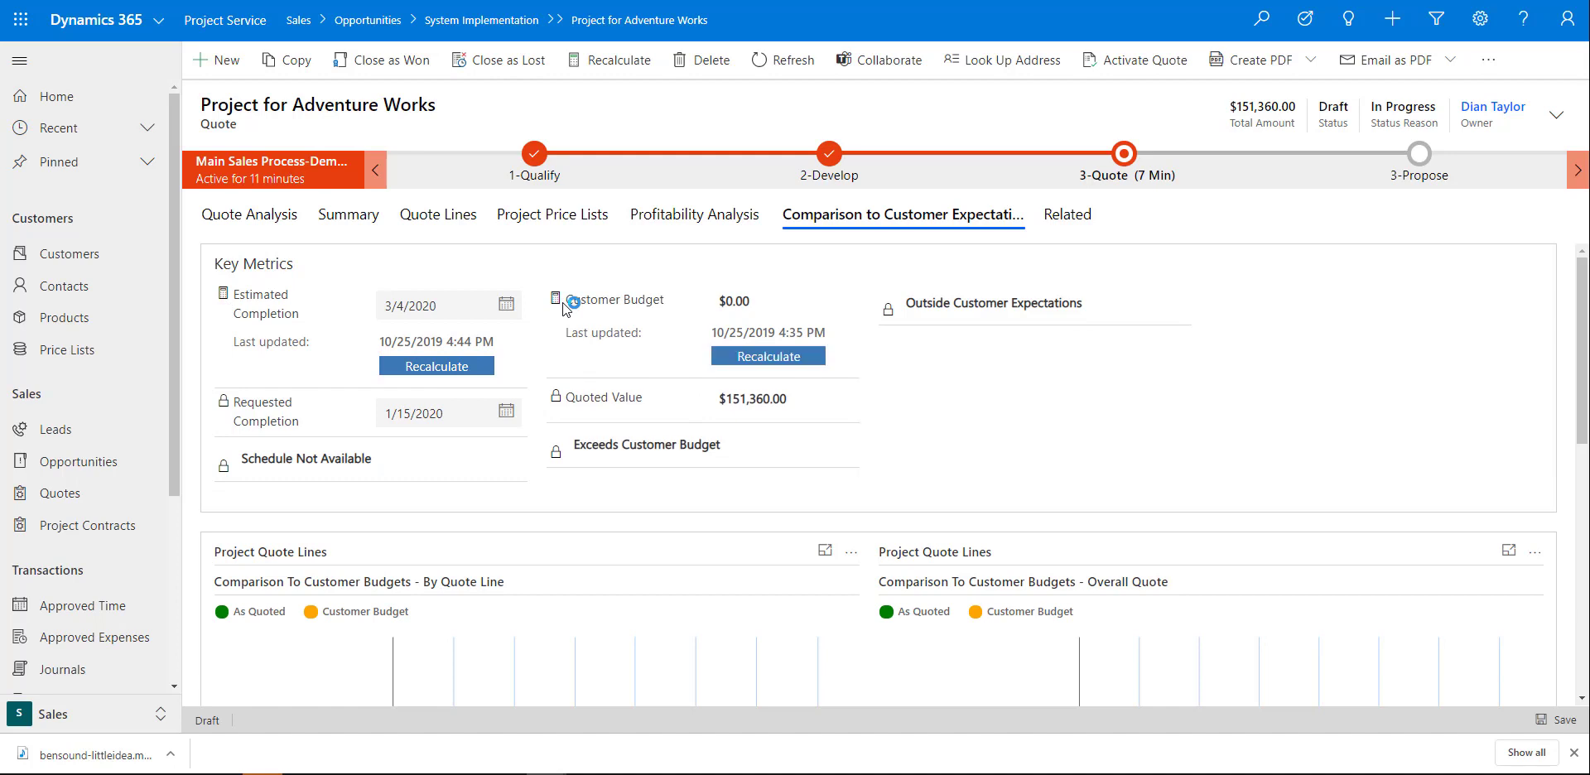
{"action": "left_click", "coordinate": [768, 356]}
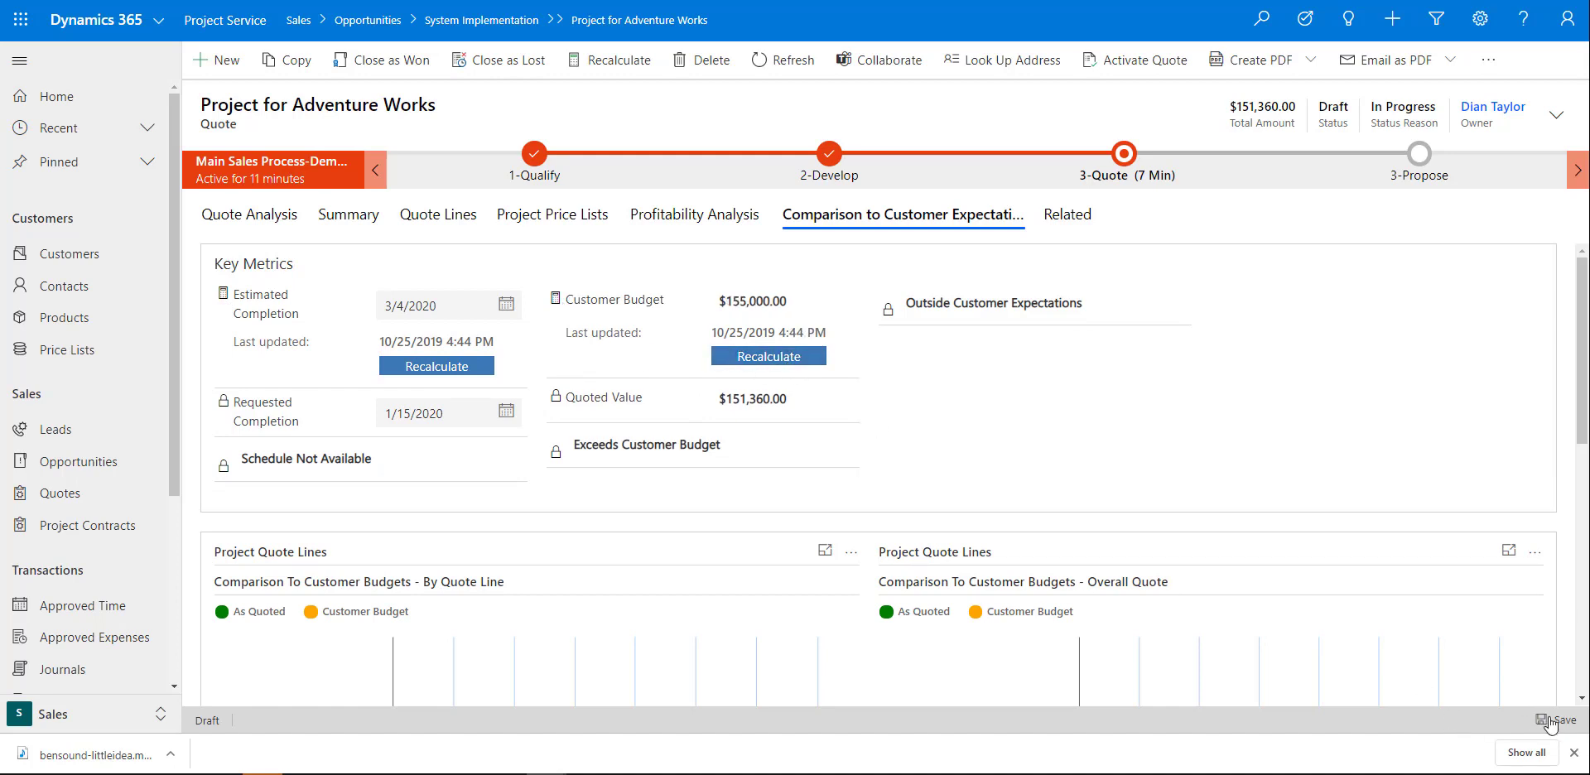
Step: Refresh the quote and check its margins, estimated schedule and estimated budget in the Quote Analysis
{"action": "left_click", "coordinate": [266, 222]}
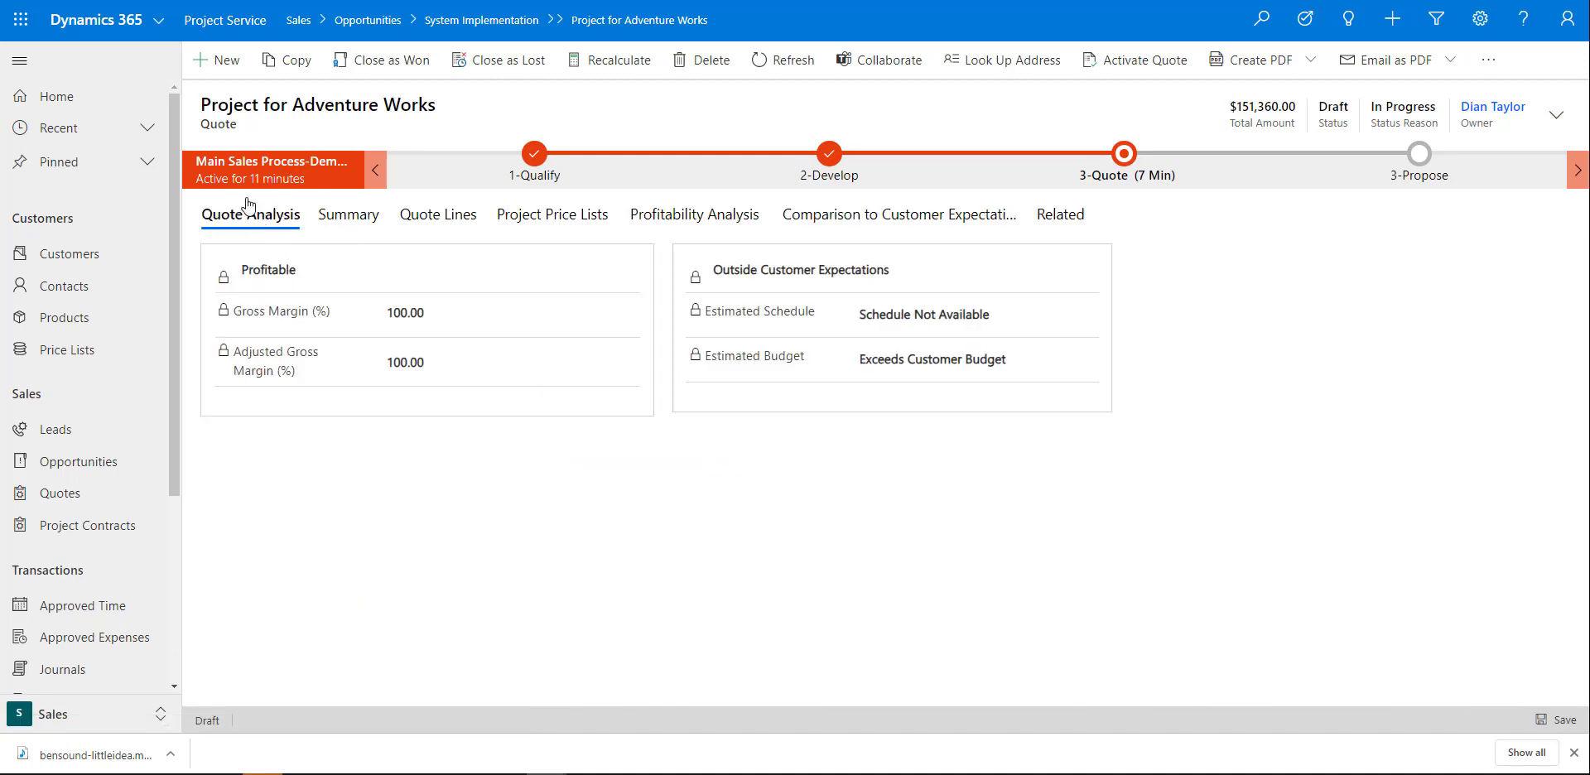
{"action": "left_click", "coordinate": [791, 61]}
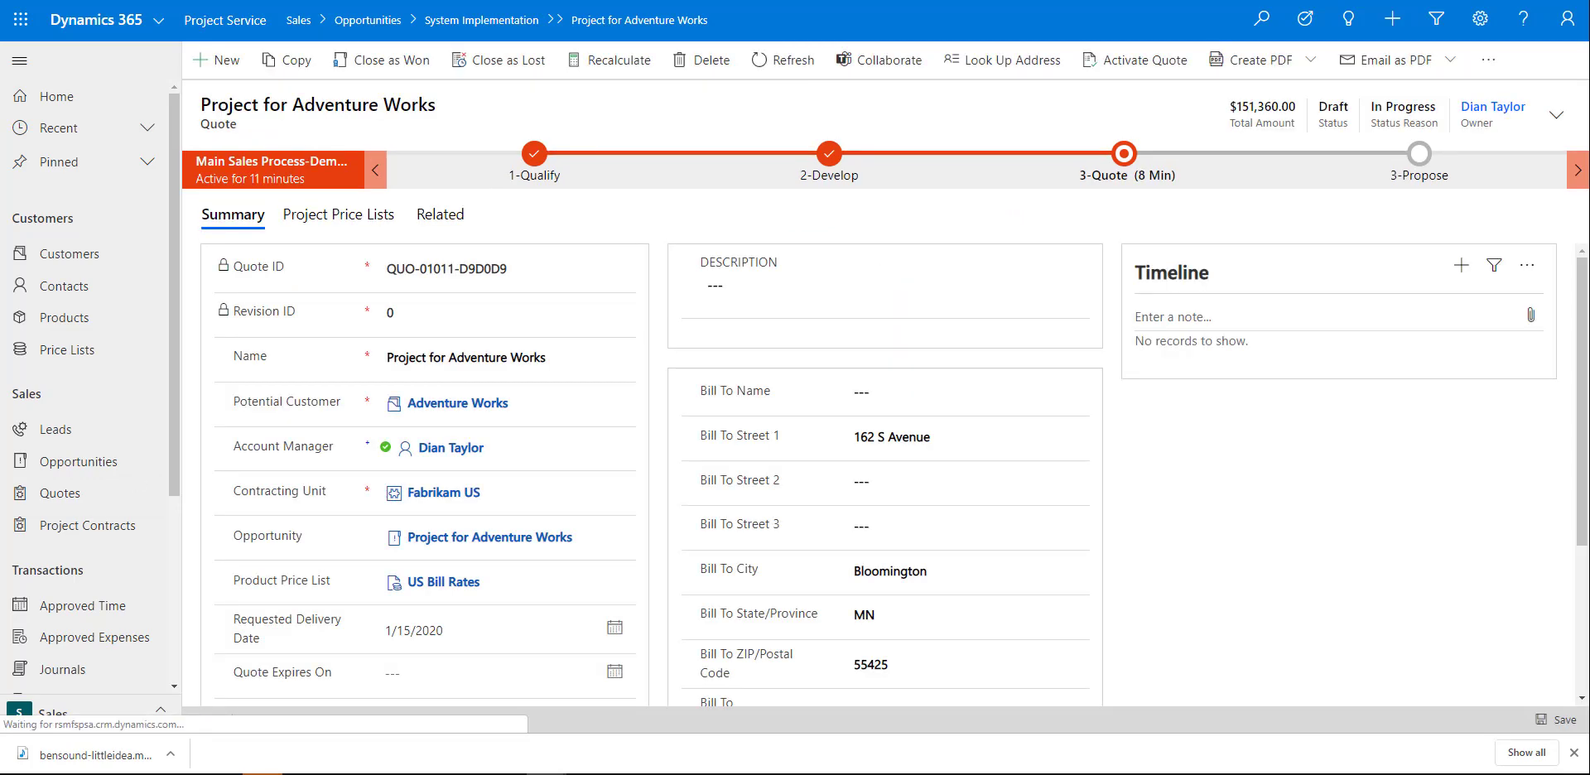
{"action": "left_click", "coordinate": [265, 217]}
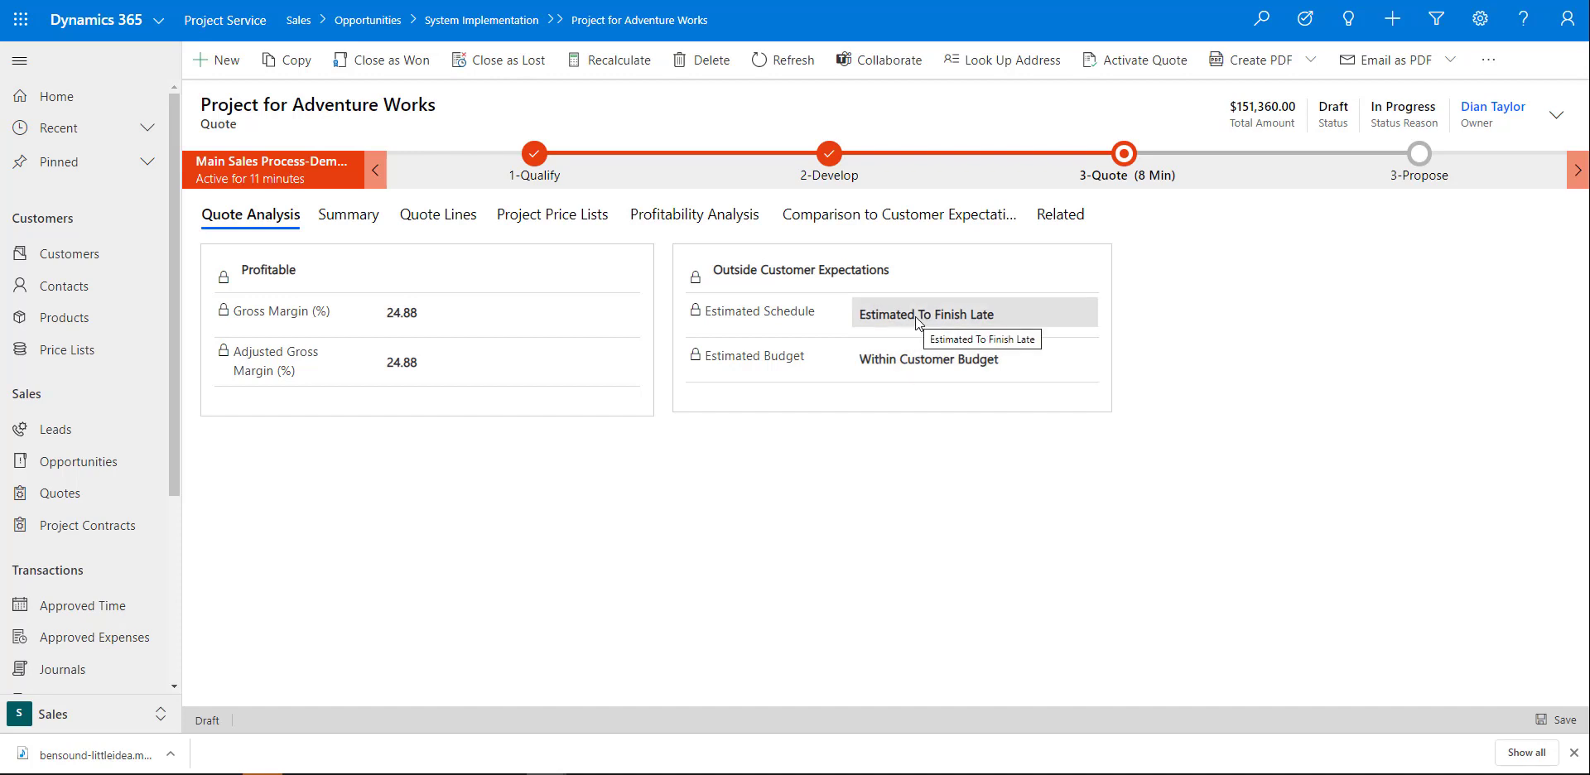
Step: Review the quote's profitability metrics and the charts comparing the quoted value with the customer budget
{"action": "left_click", "coordinate": [675, 221]}
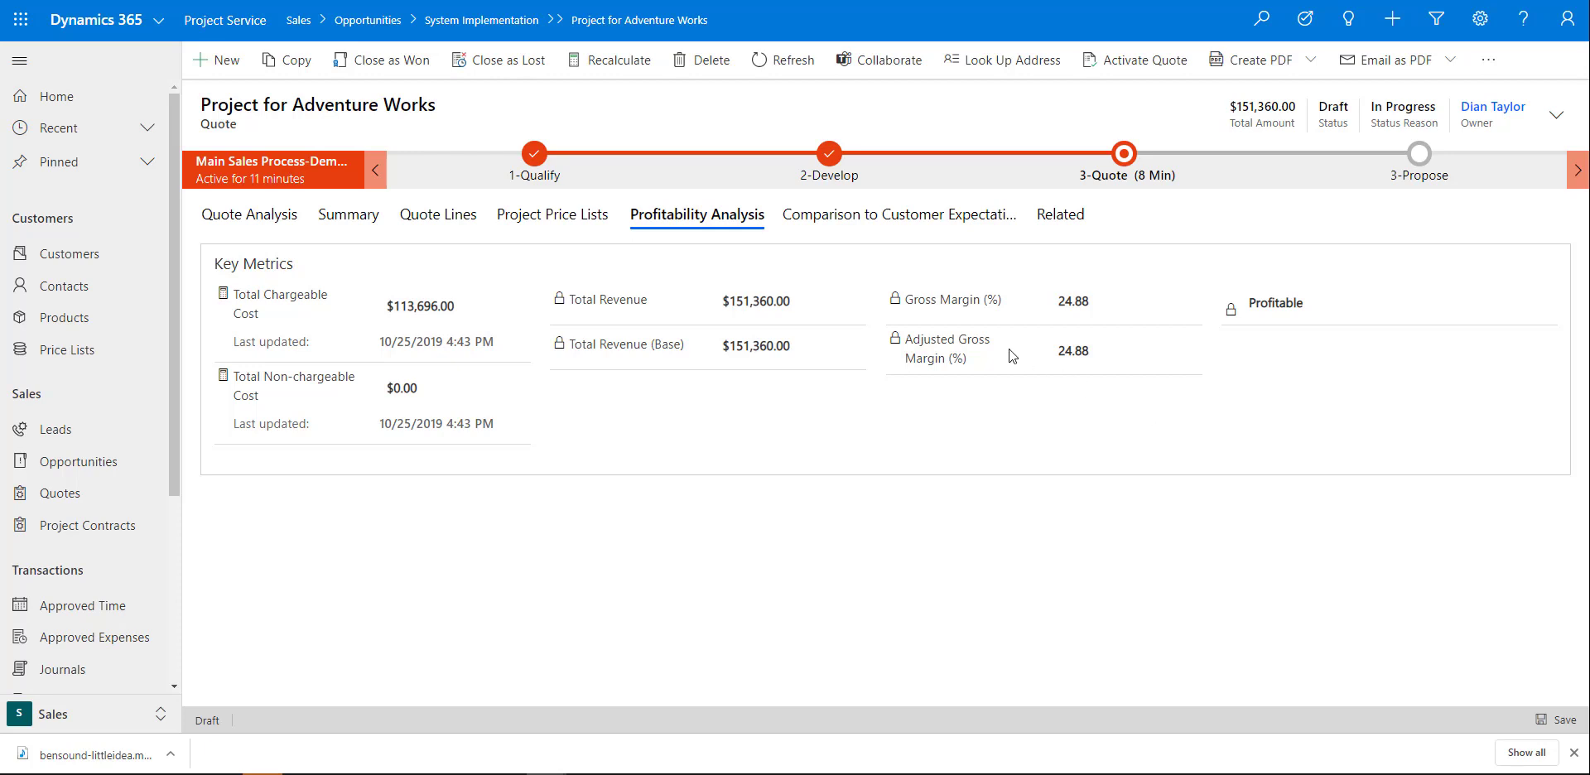
{"action": "left_click", "coordinate": [859, 217]}
{"action": "scroll", "coordinate": [870, 336], "scroll_direction": "down", "scroll_amount": 2}
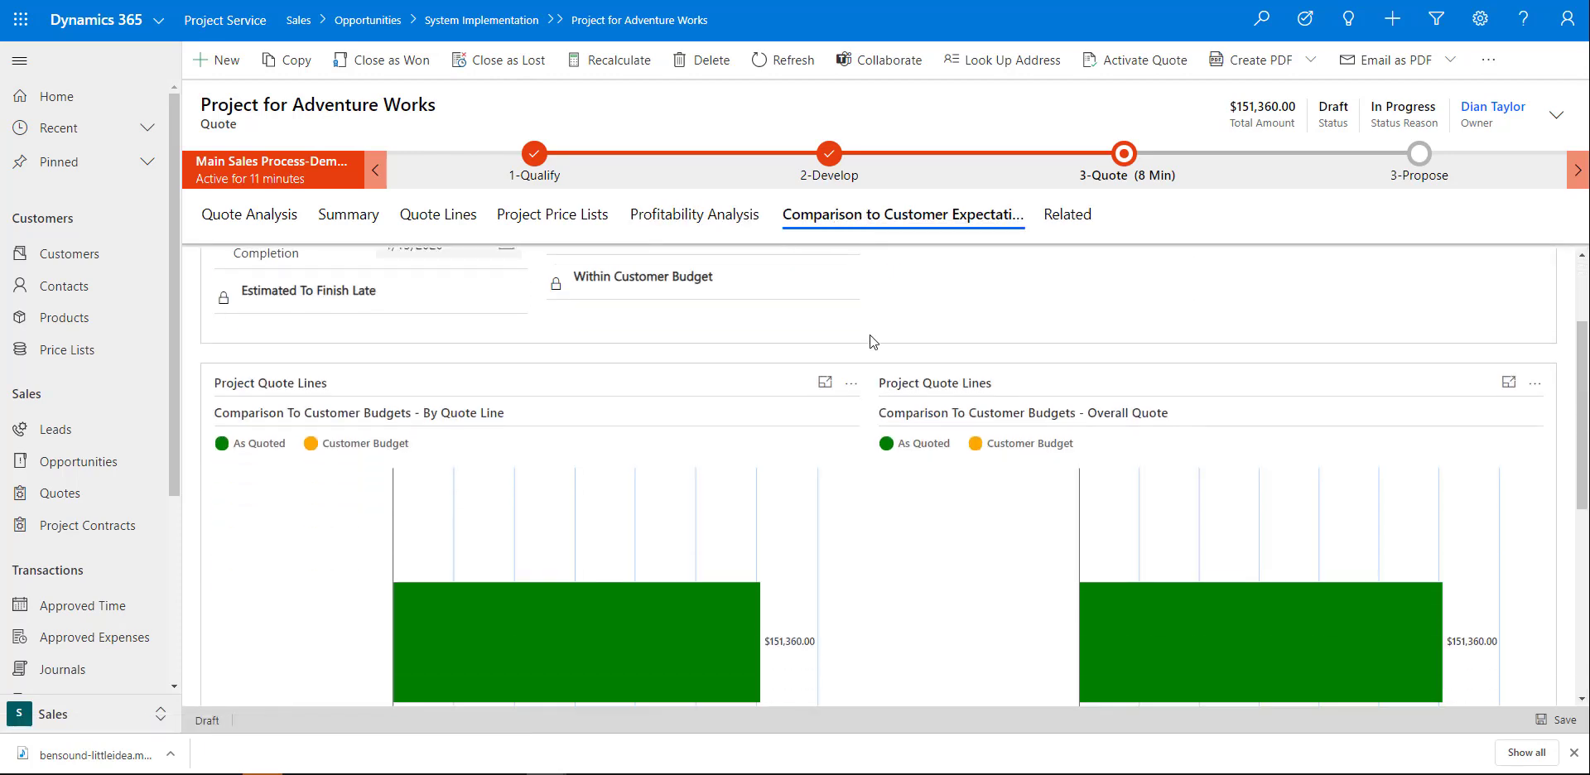
{"action": "scroll", "coordinate": [870, 335], "scroll_direction": "down", "scroll_amount": 1}
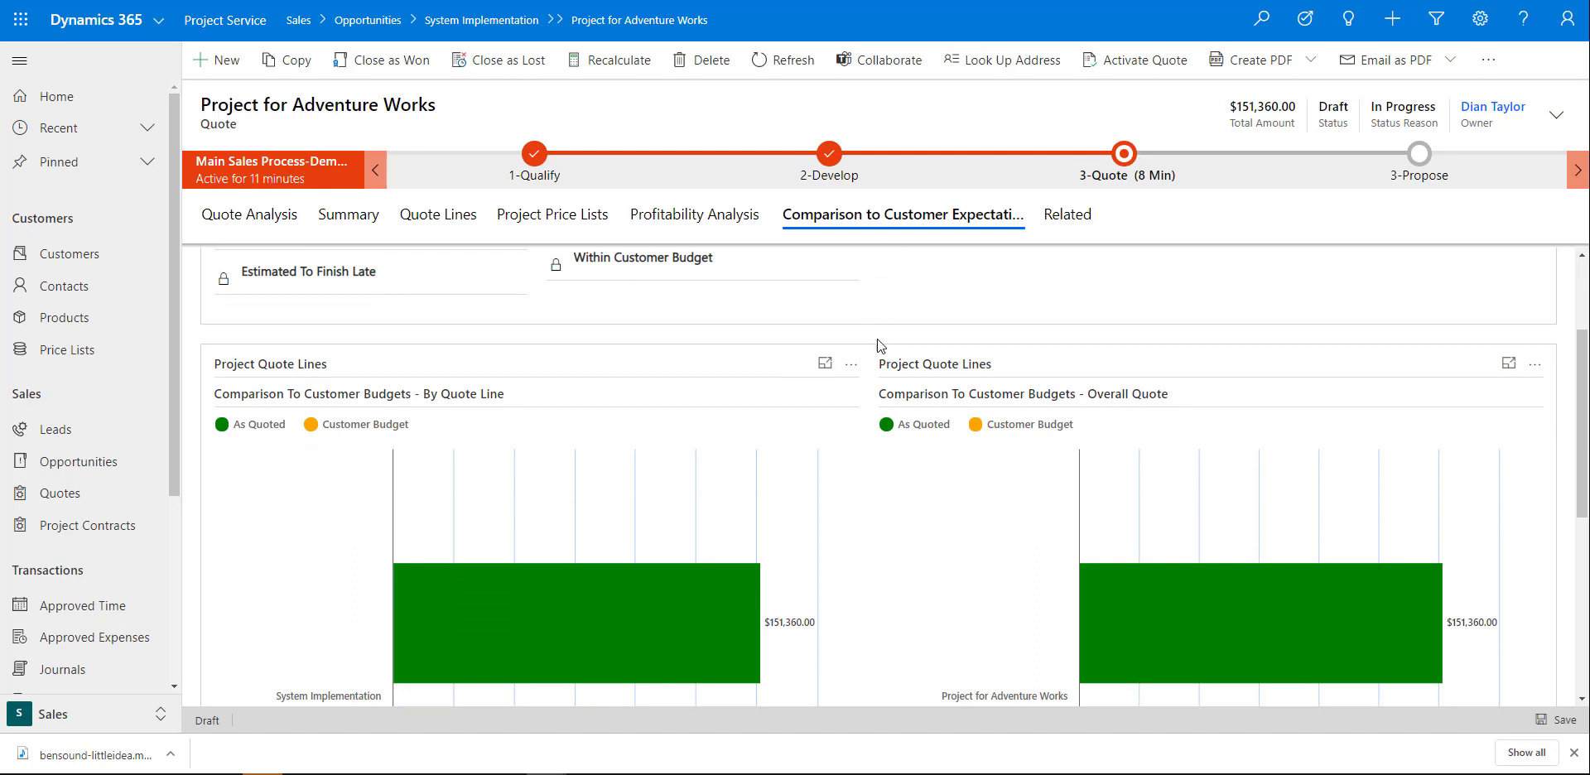
Step: Examine the quote's completion dates and budget in the Key Metrics and the by-line and overall customer budget comparison charts
{"action": "scroll", "coordinate": [877, 340], "scroll_direction": "up", "scroll_amount": 2}
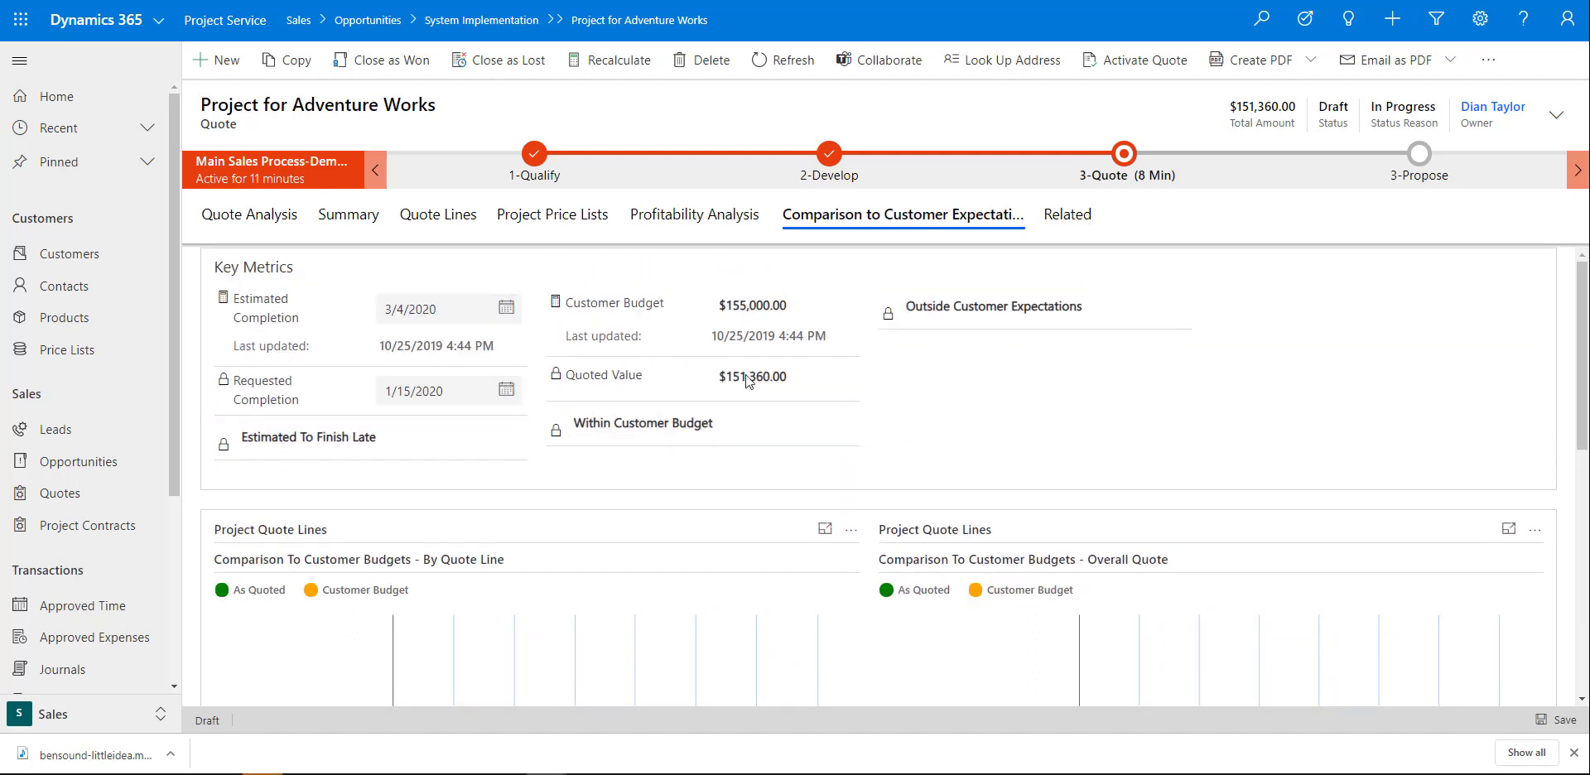
{"action": "scroll", "coordinate": [1056, 427], "scroll_direction": "down", "scroll_amount": 1}
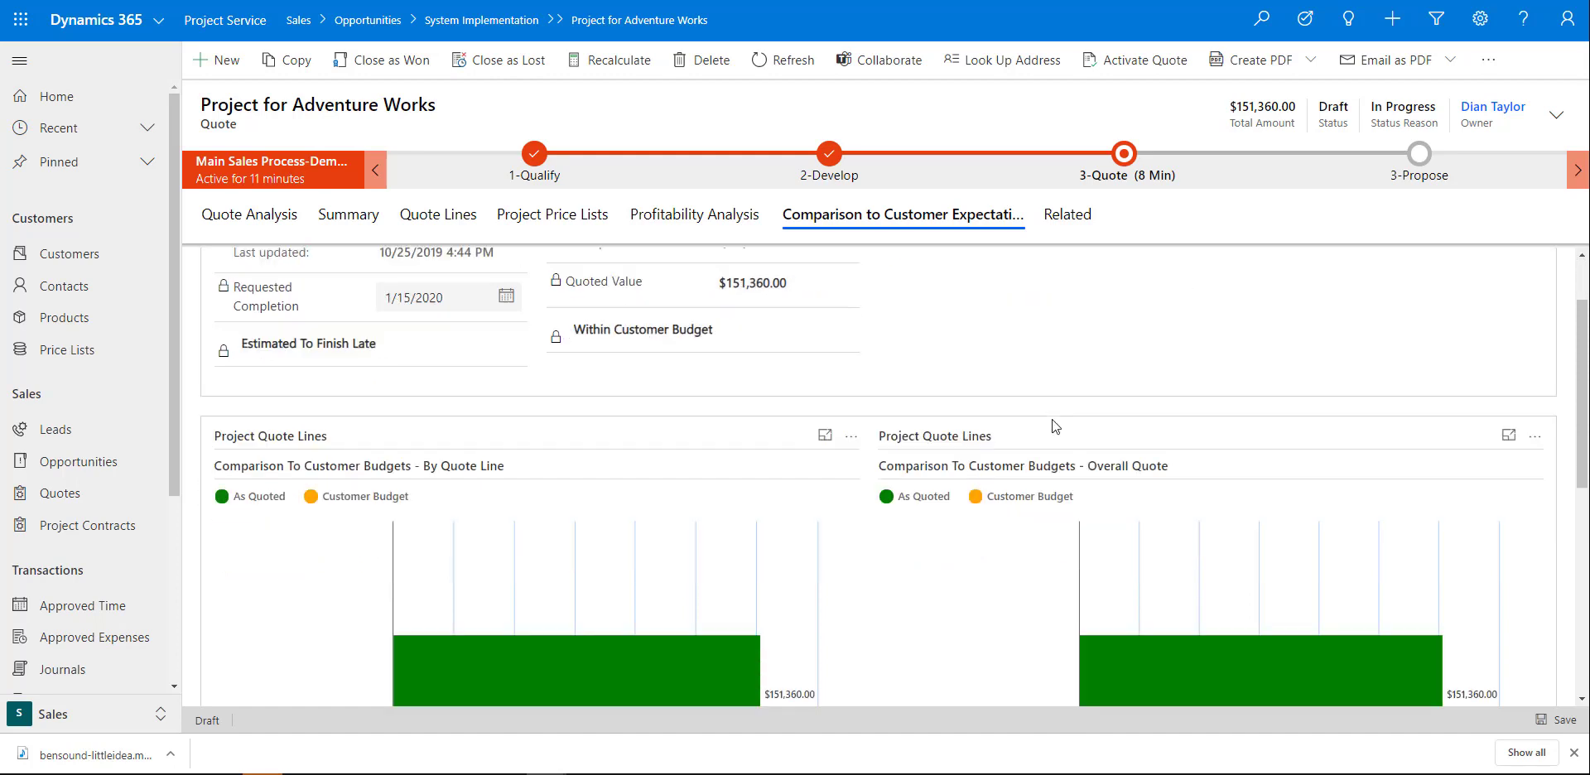
{"action": "scroll", "coordinate": [1056, 426], "scroll_direction": "down", "scroll_amount": 2}
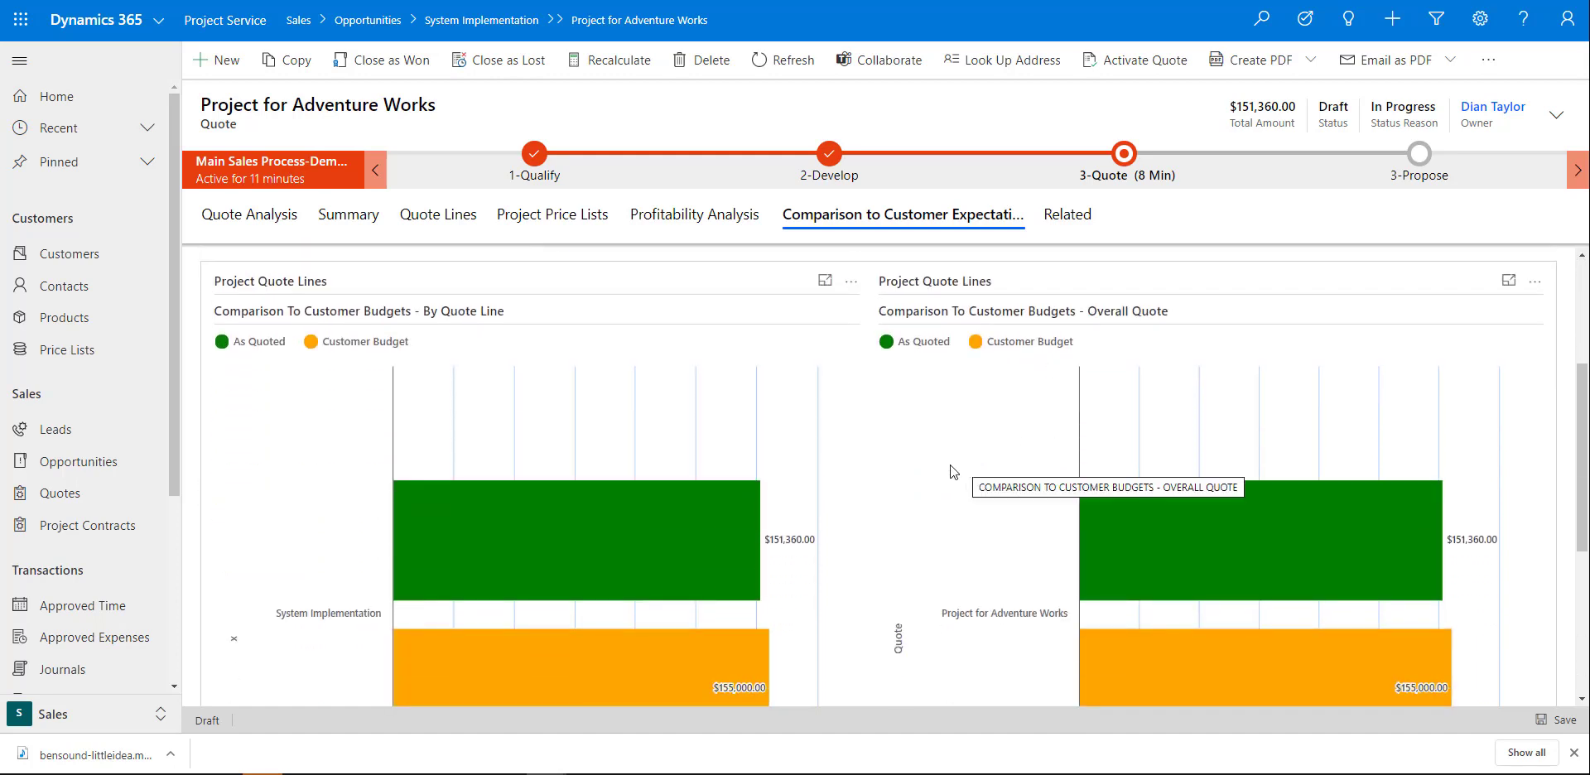
{"action": "scroll", "coordinate": [950, 471], "scroll_direction": "down", "scroll_amount": 4}
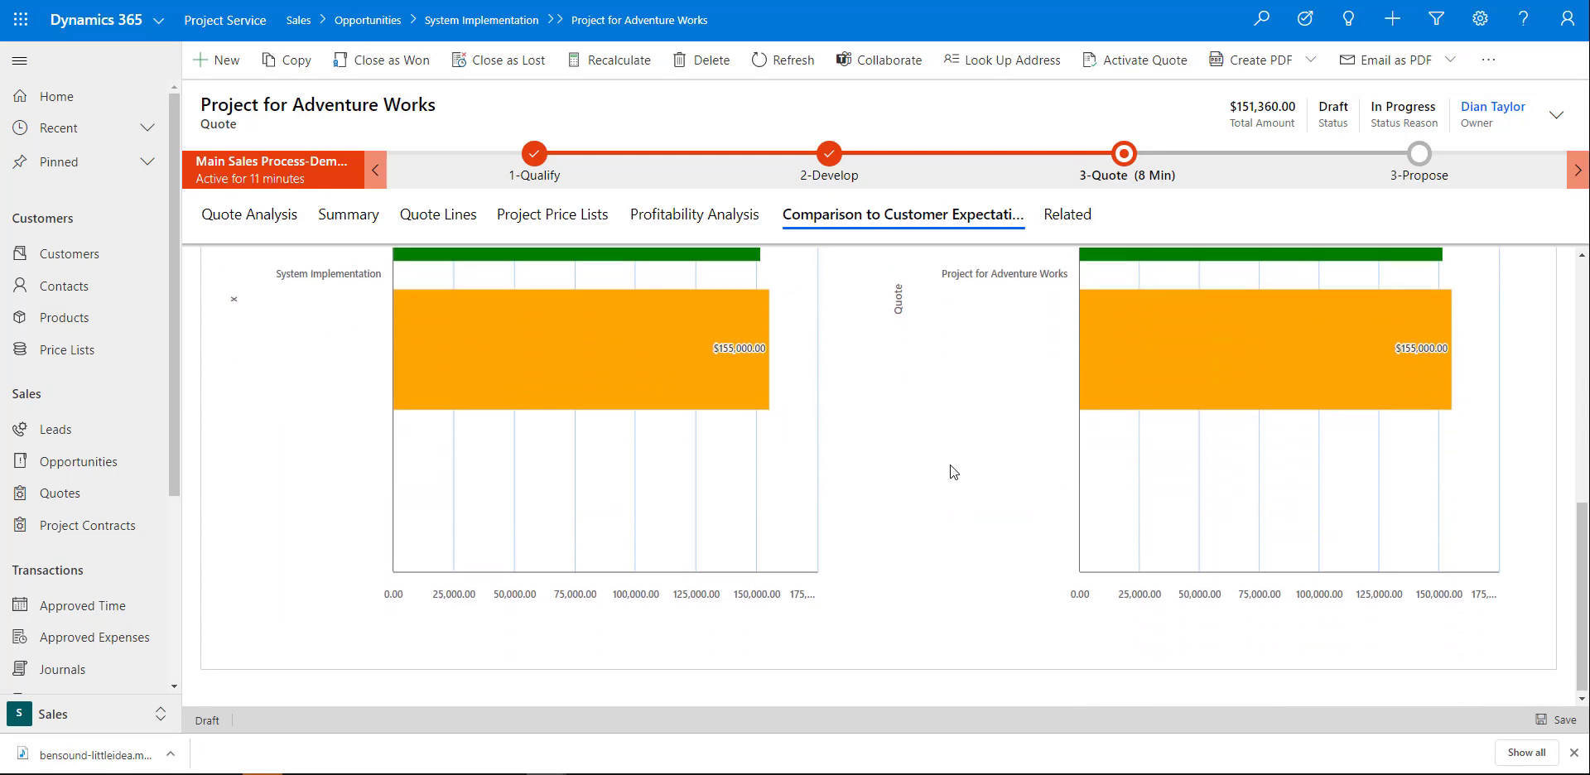
{"action": "scroll", "coordinate": [950, 471], "scroll_direction": "up", "scroll_amount": 2}
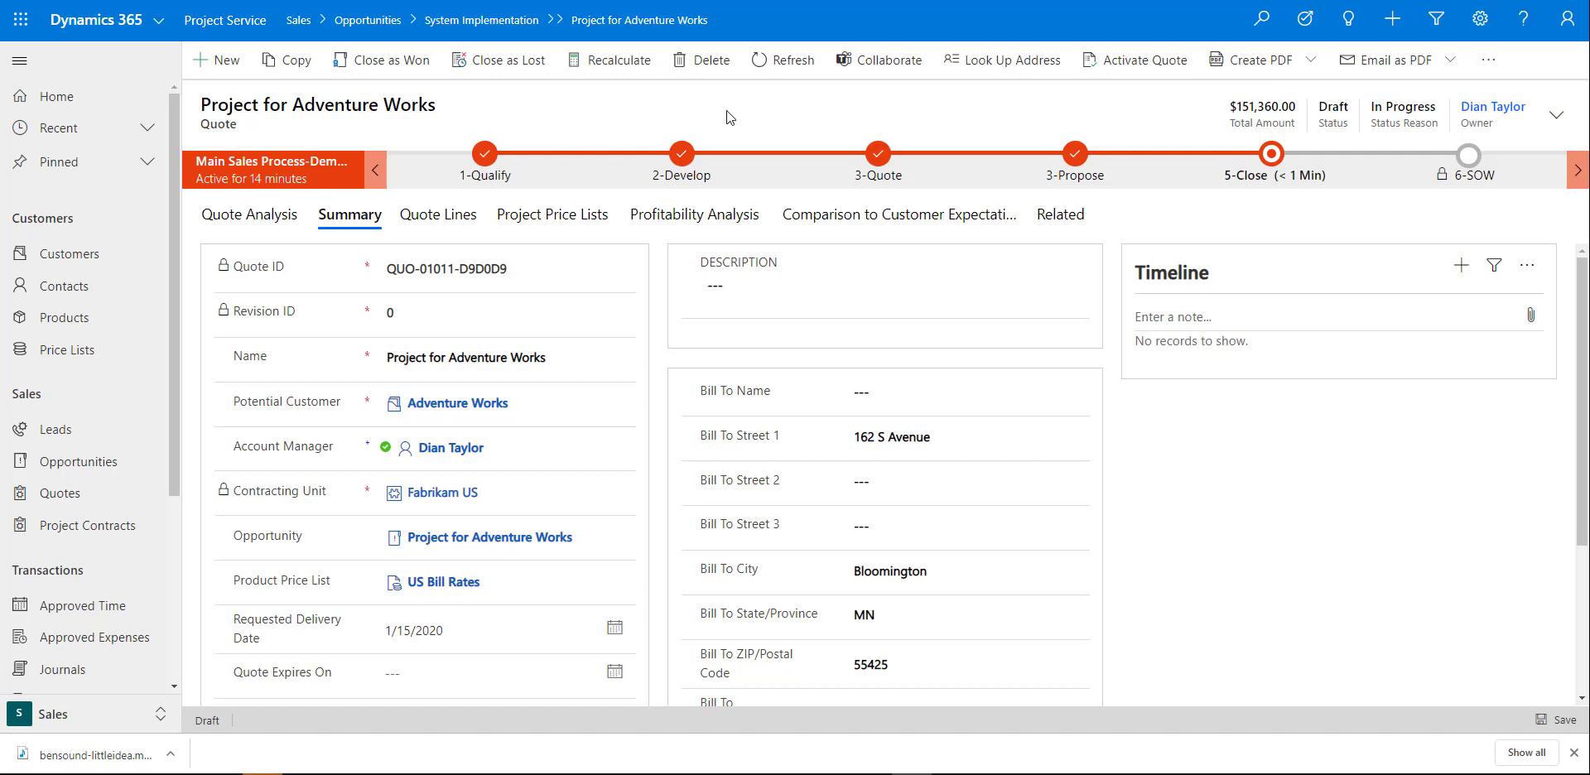
Step: Close the Project for Adventure Works quote as won
{"action": "left_click", "coordinate": [392, 63]}
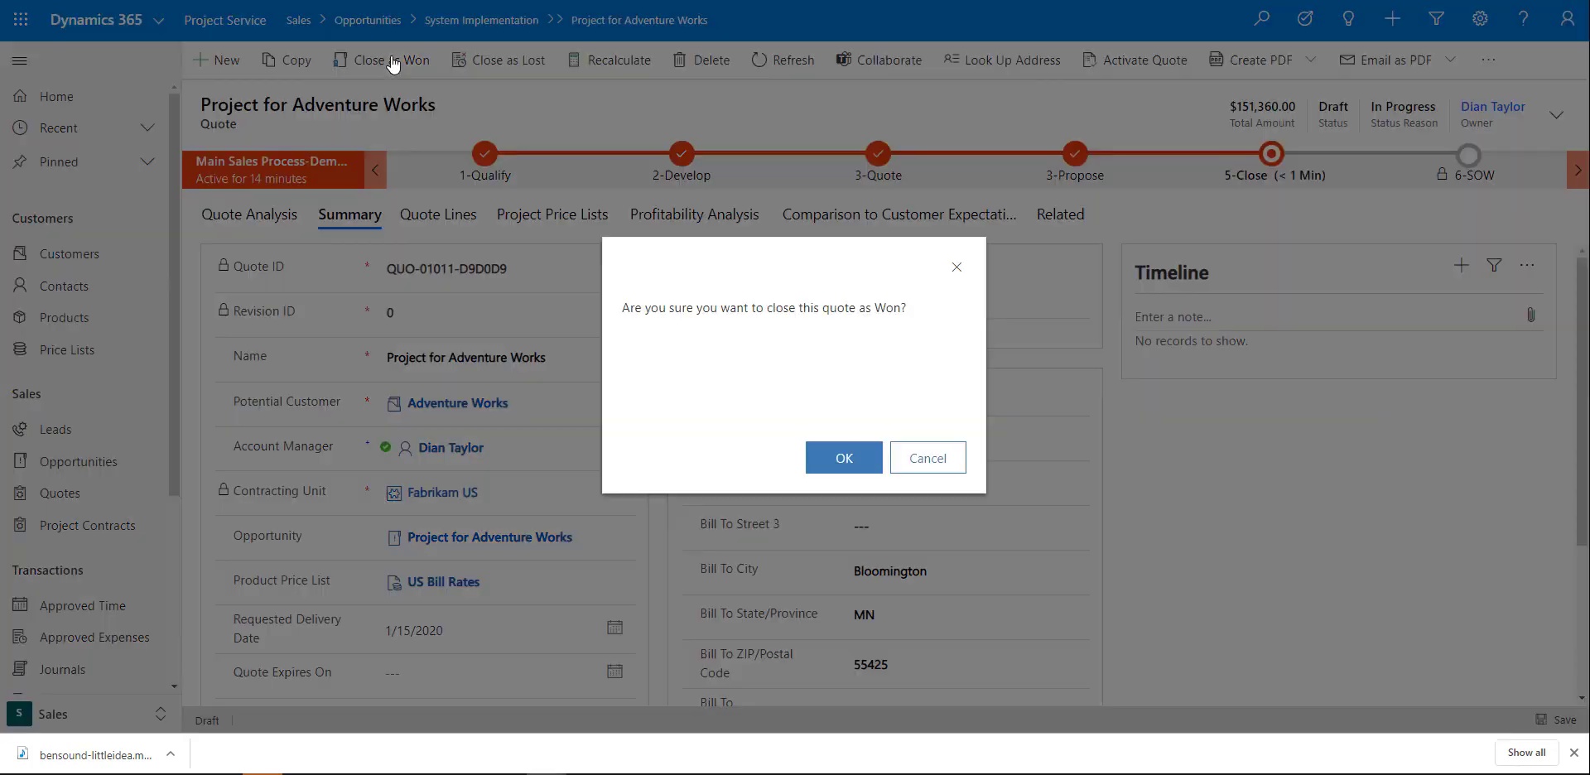
{"action": "left_click", "coordinate": [842, 461]}
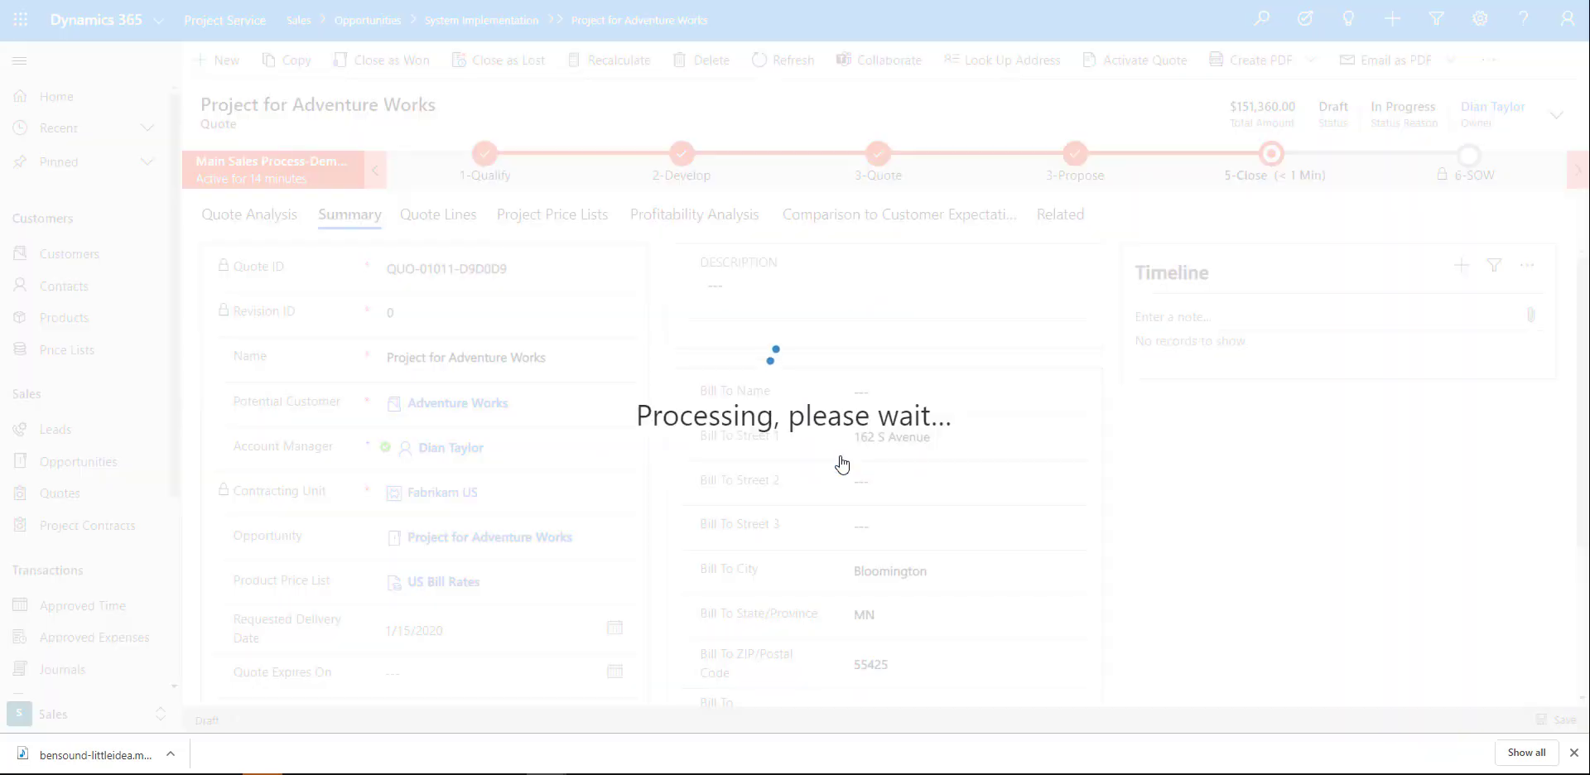